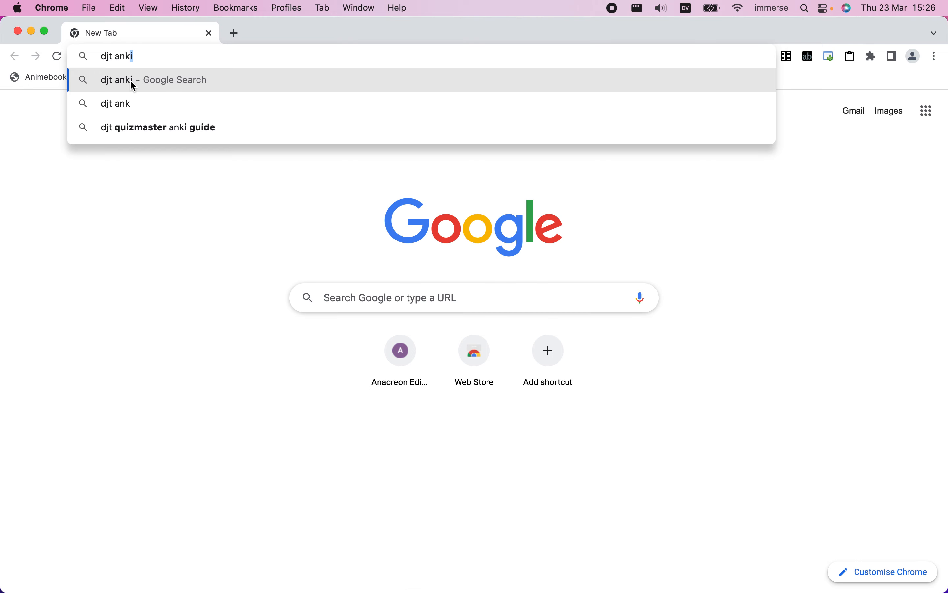
Search the web for "djt anki startup guide" and open the Anki Startup Guide - DJT page
text(up)
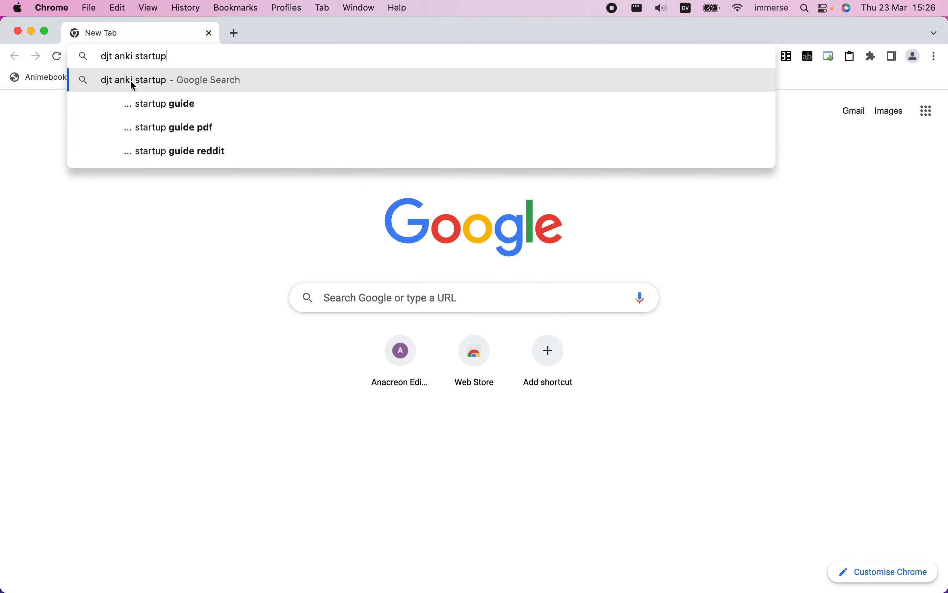
text( guide)
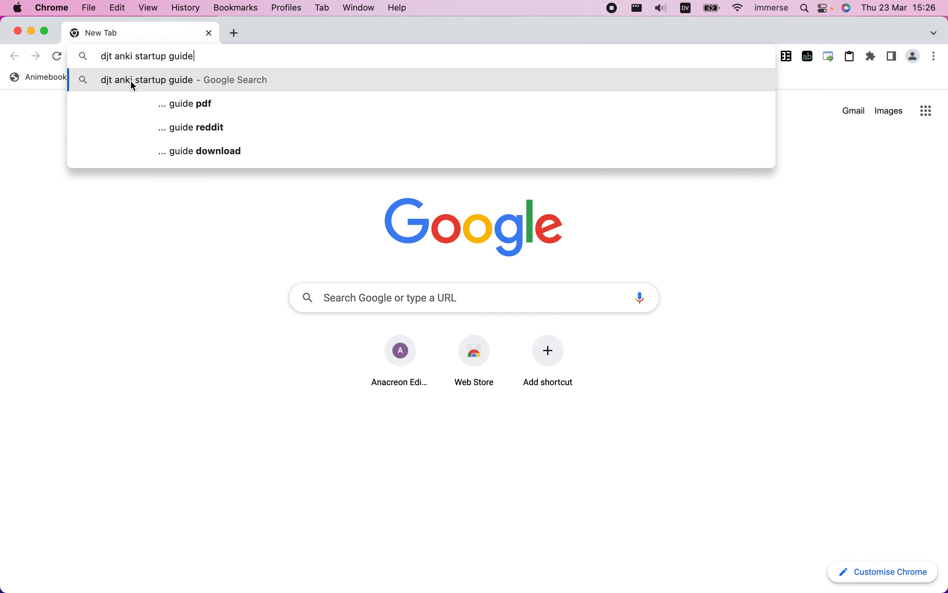
key(Return)
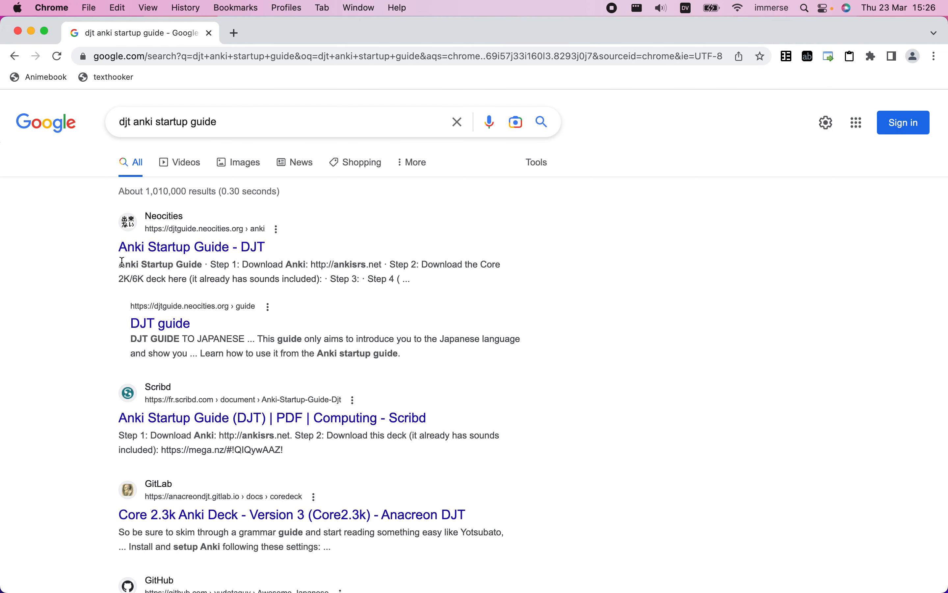
click(165, 249)
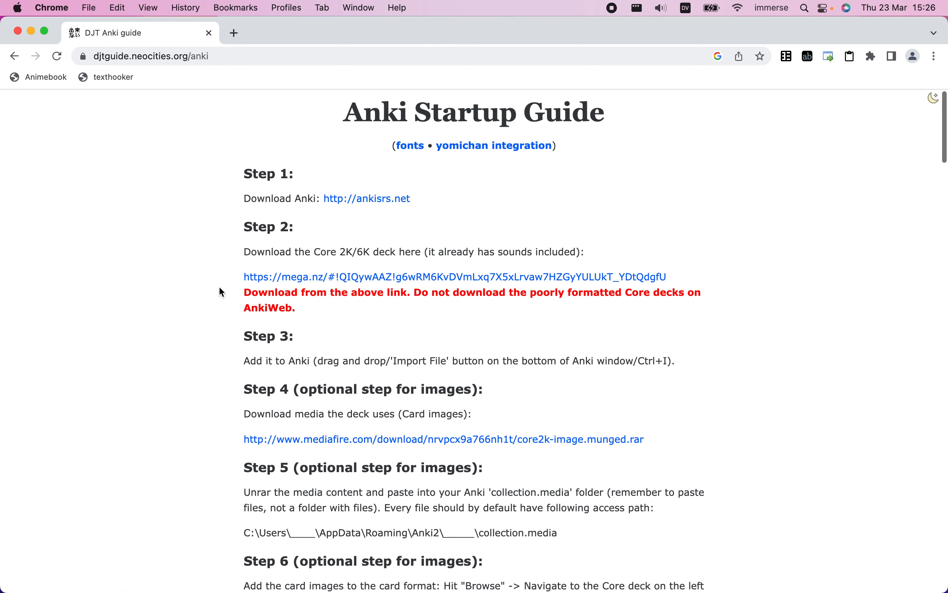
Open the guide's Core 2K/6K deck link and the core2k-image.munged.rar card images link, each in a new tab
scroll(219, 290, down, 3)
scroll(221, 292, down, 7)
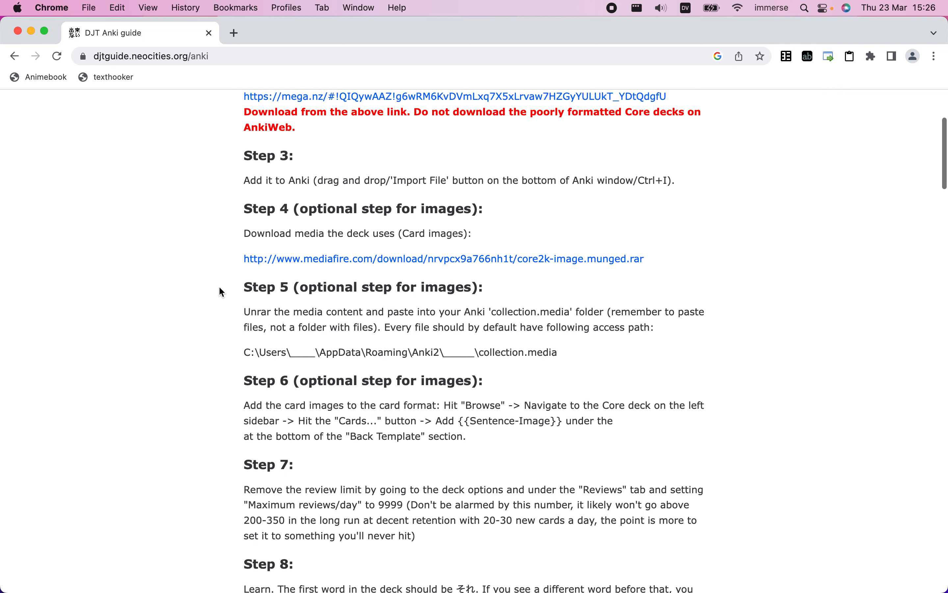
scroll(220, 289, up, 10)
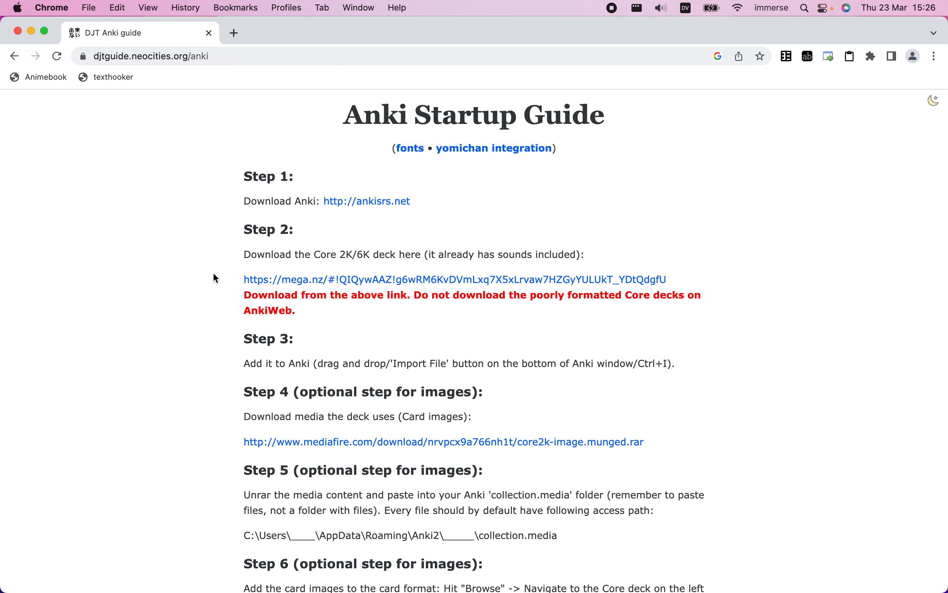
scroll(210, 267, down, 3)
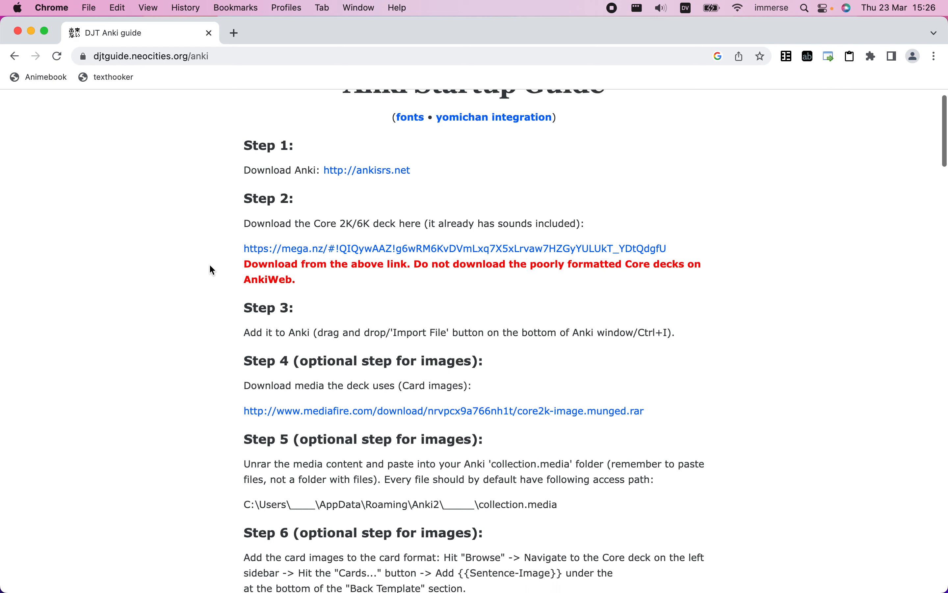
scroll(211, 270, up, 3)
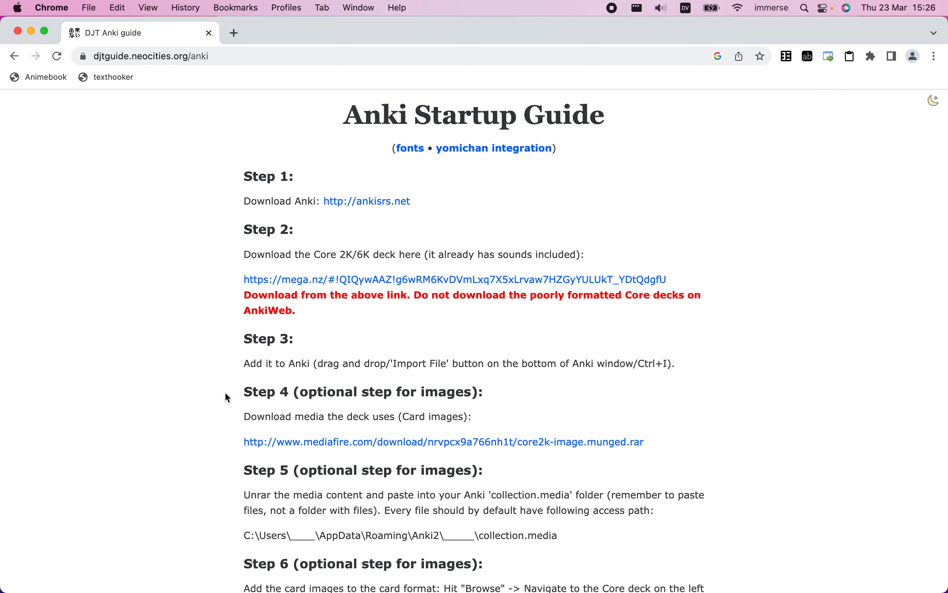
scroll(225, 392, down, 1)
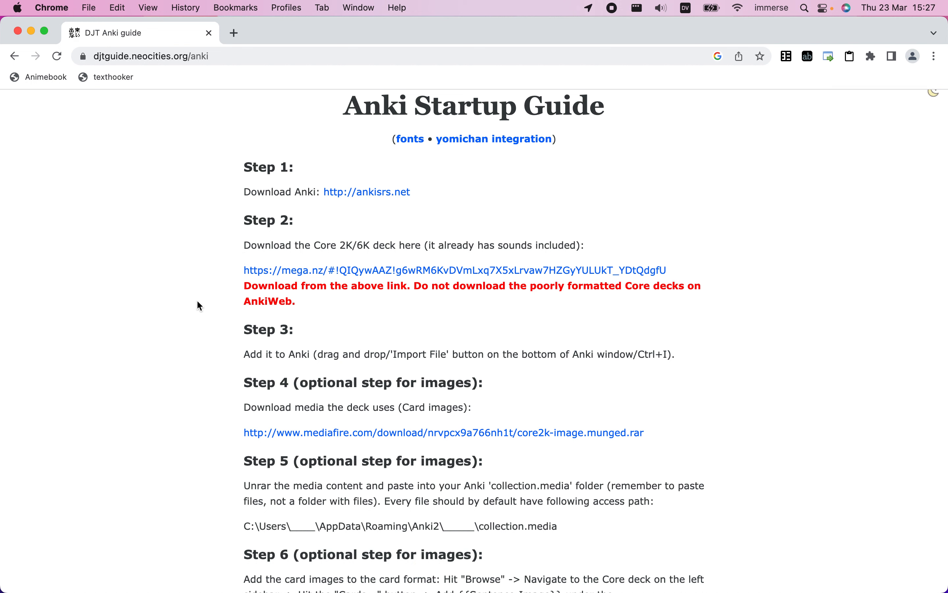
right_click(264, 270)
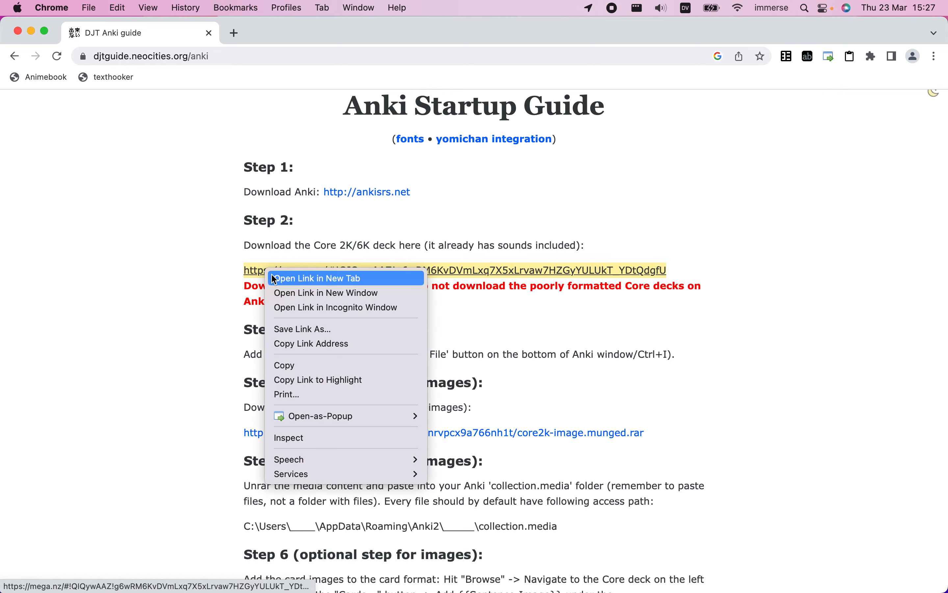
click(314, 278)
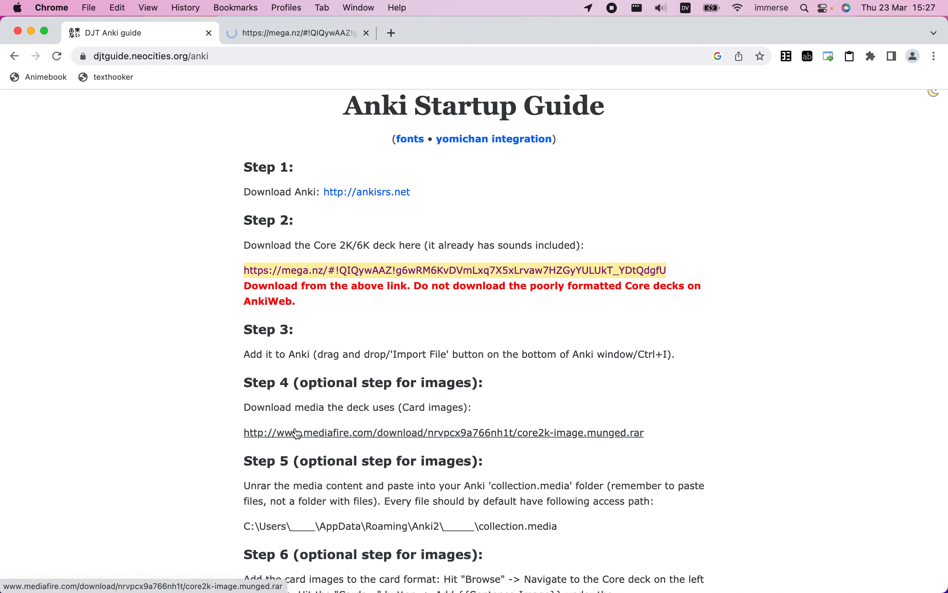
right_click(298, 433)
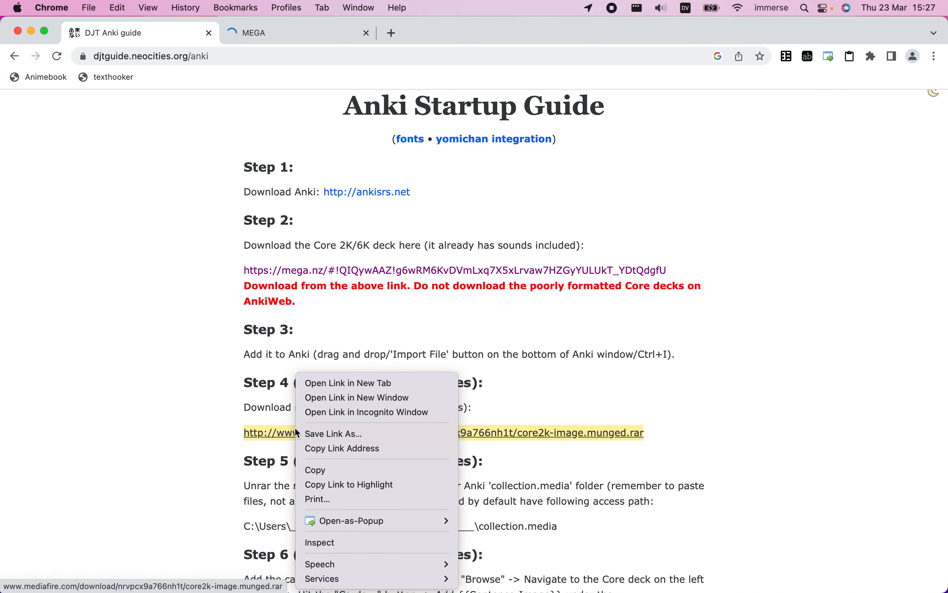
click(312, 383)
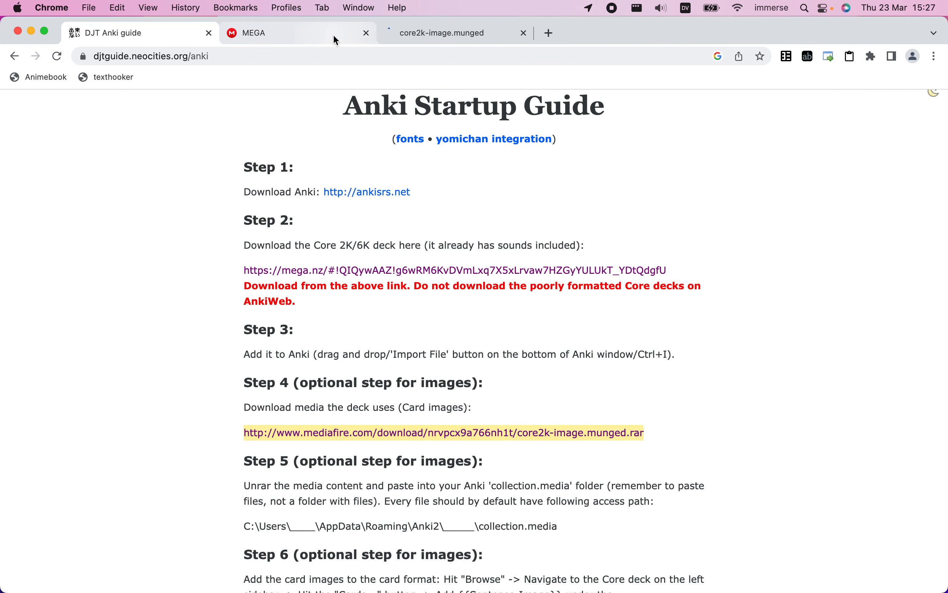
Save the deck file Core 2k_6k Optimized Japanese Vocabulary.apkg from the MEGA page to the computer
click(336, 38)
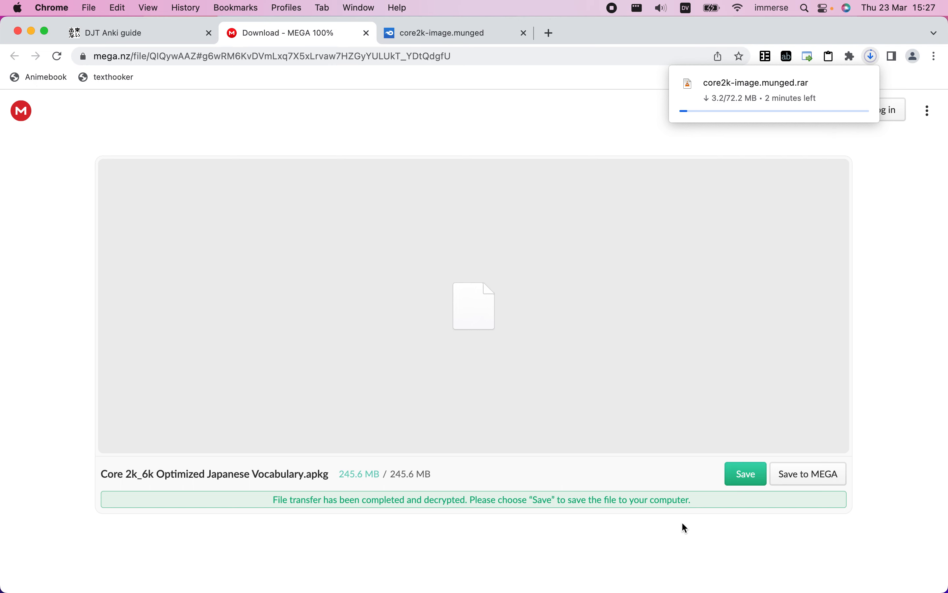
click(743, 473)
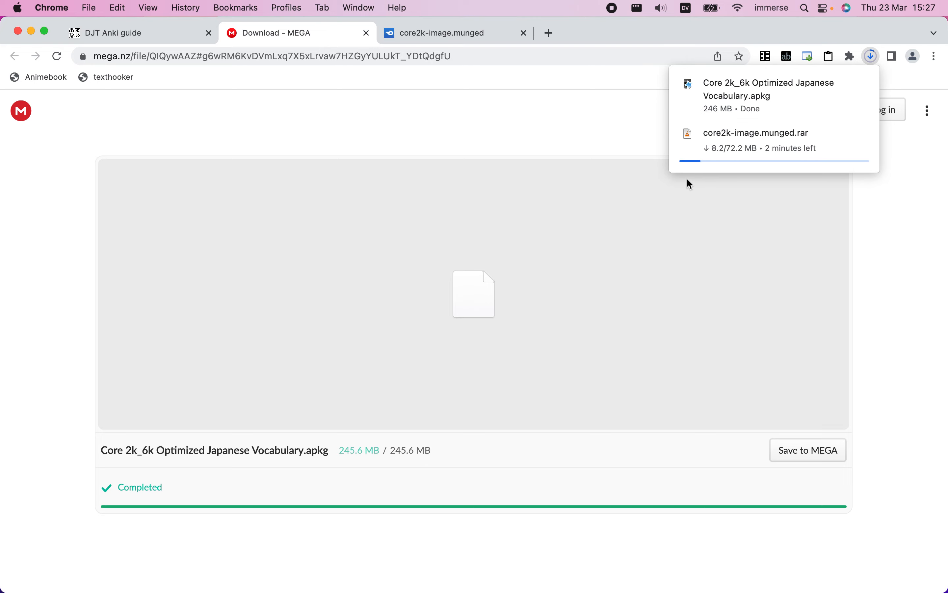
key(ctrl+Right)
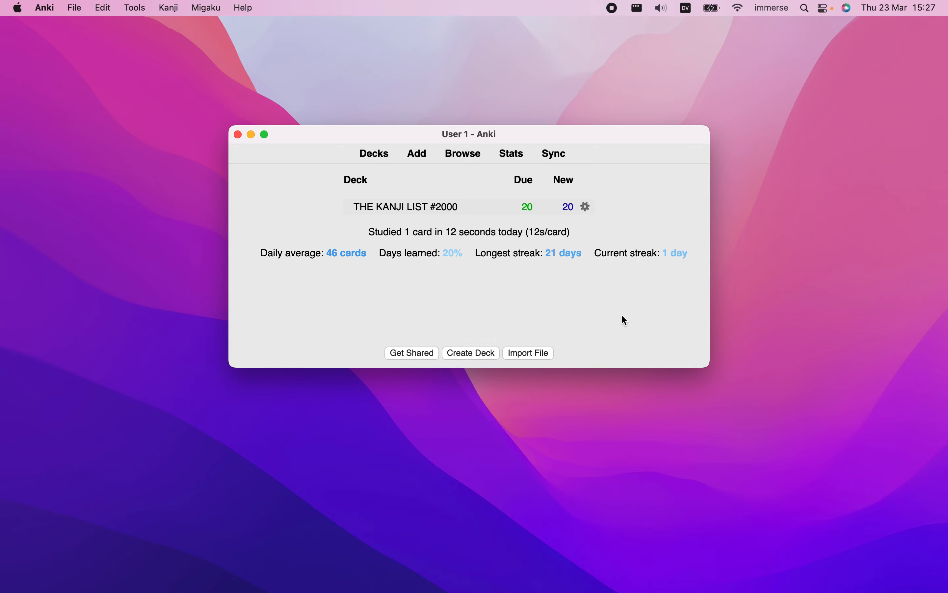
key(ctrl+Left)
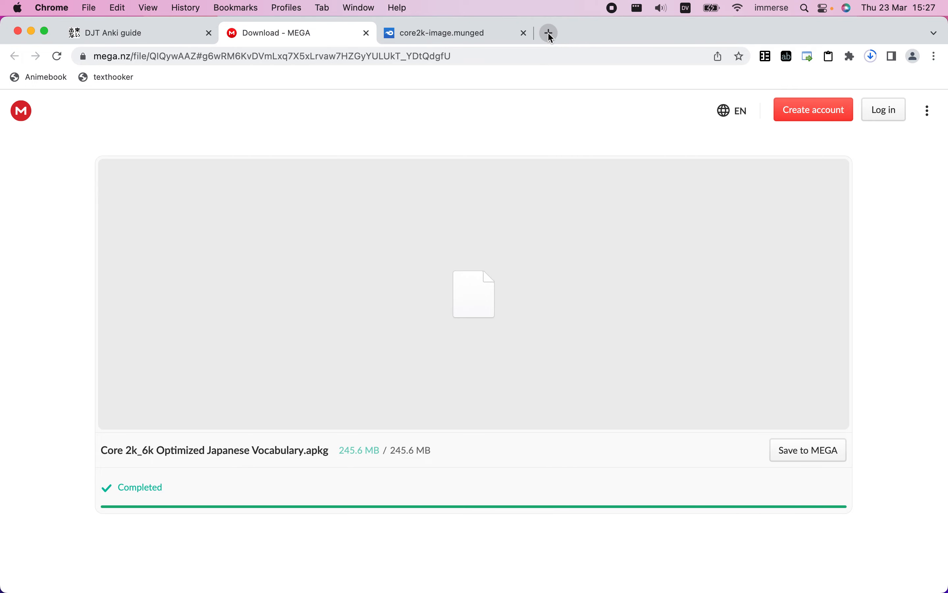
Search for "audio playback controls" in a new tab and open the AnkiWeb add-on page from the results
click(550, 33)
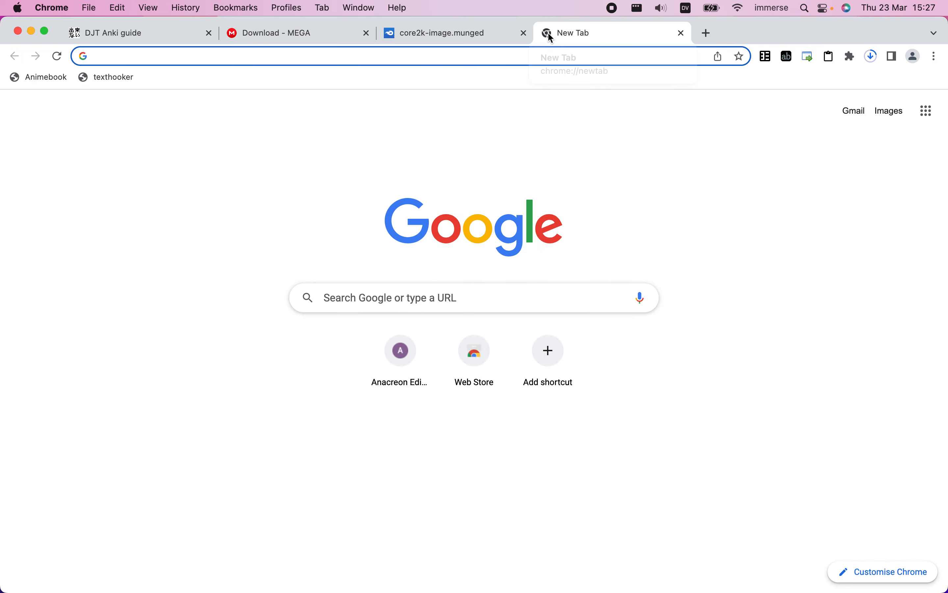
text(audio)
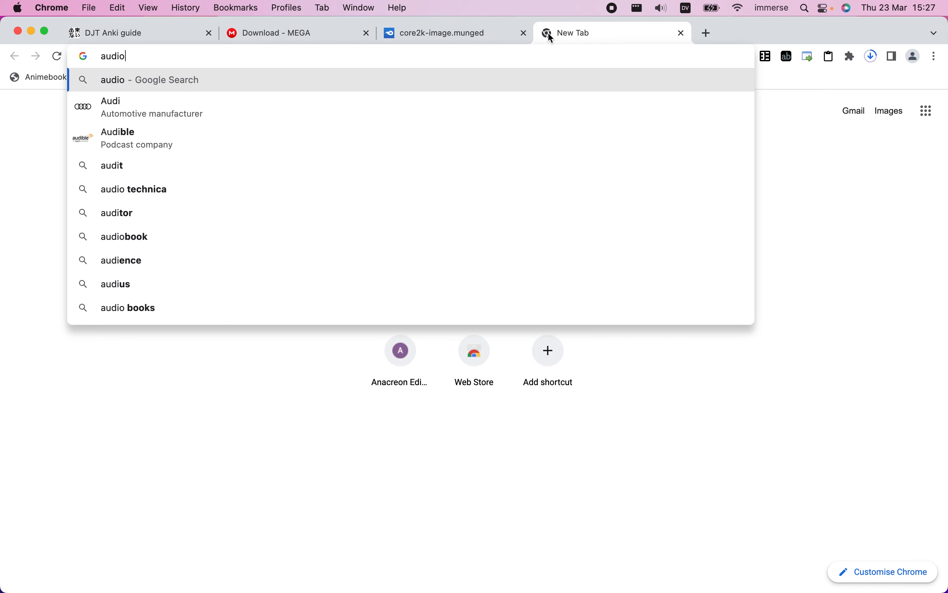
text( play)
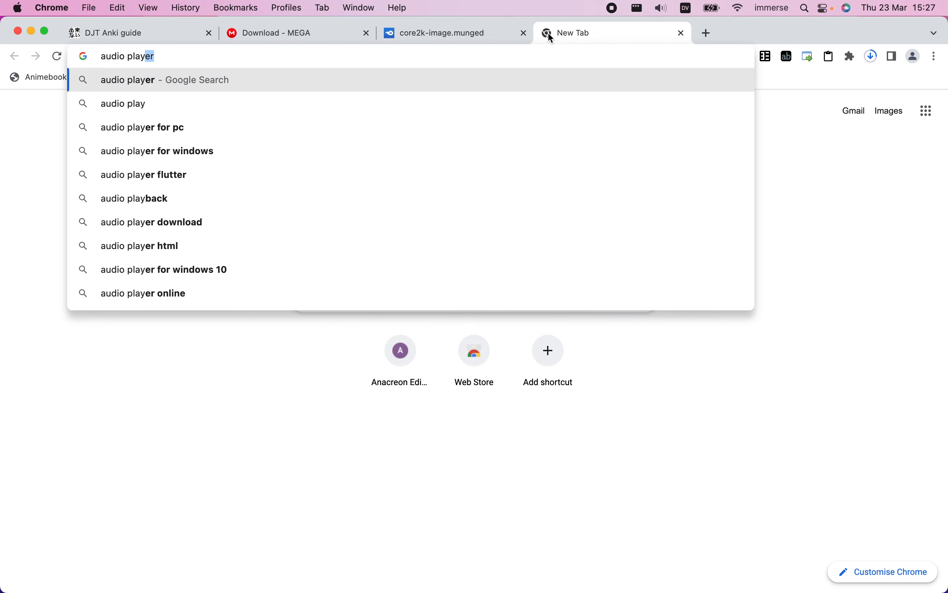
text(back controls)
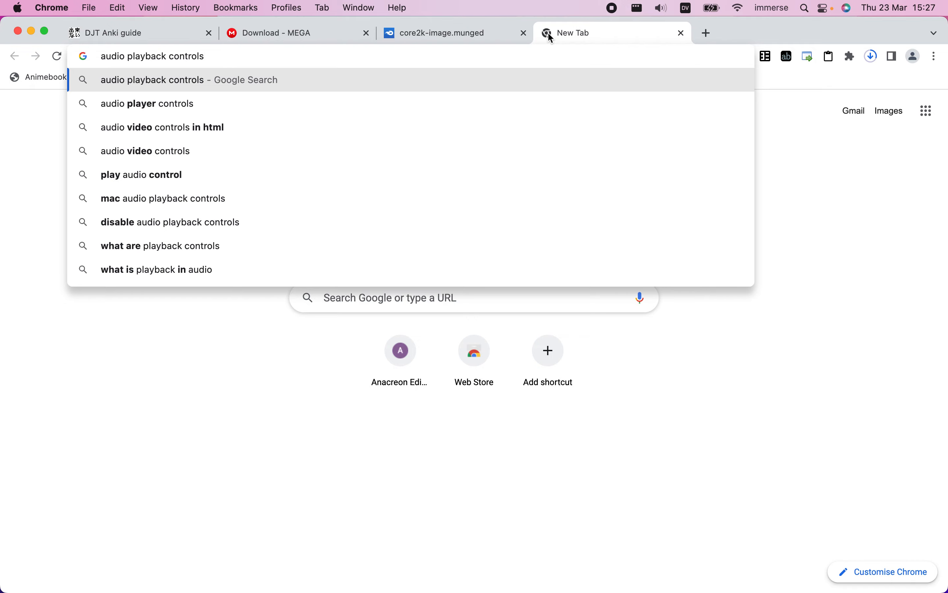
key(Return)
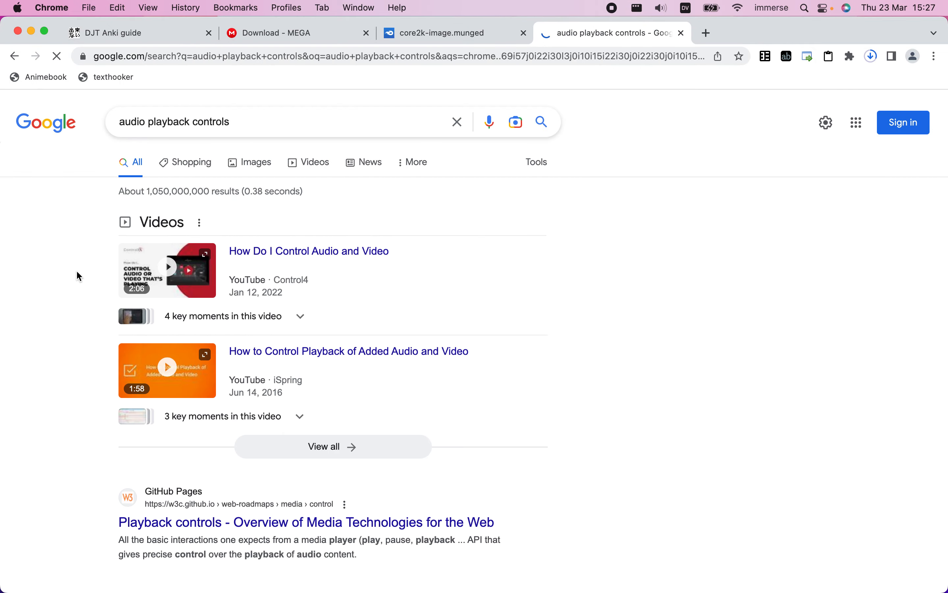
scroll(77, 273, down, 6)
scroll(77, 271, down, 6)
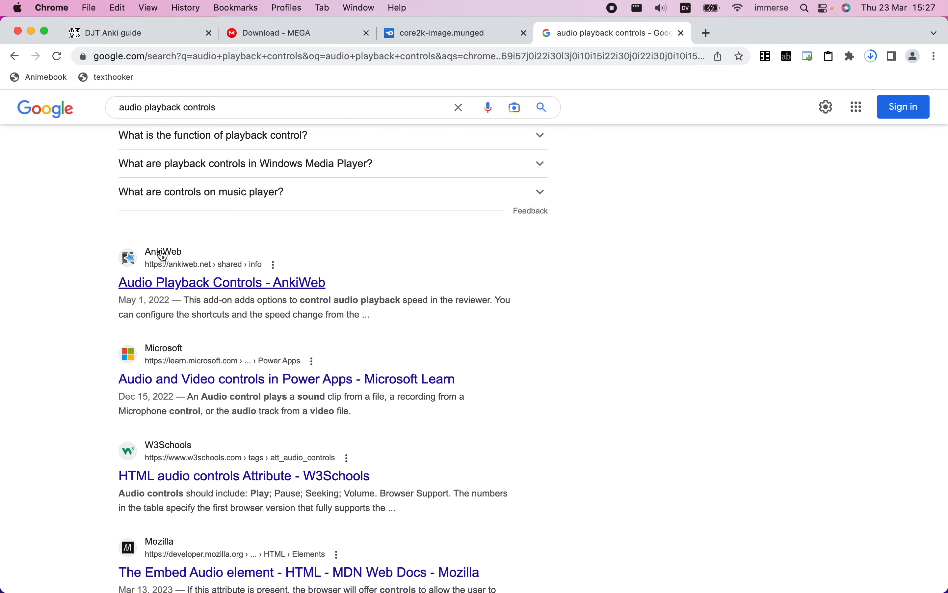
click(195, 285)
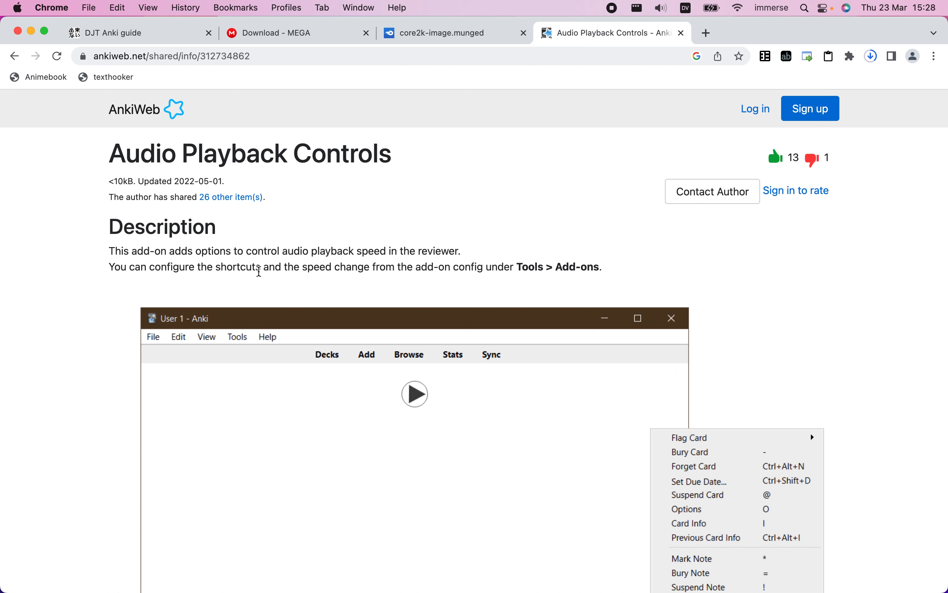
Review the Audio Playback Controls description and copy the add-on code 312734862 from the Download section
double_click(264, 251)
drag(277, 253, 368, 253)
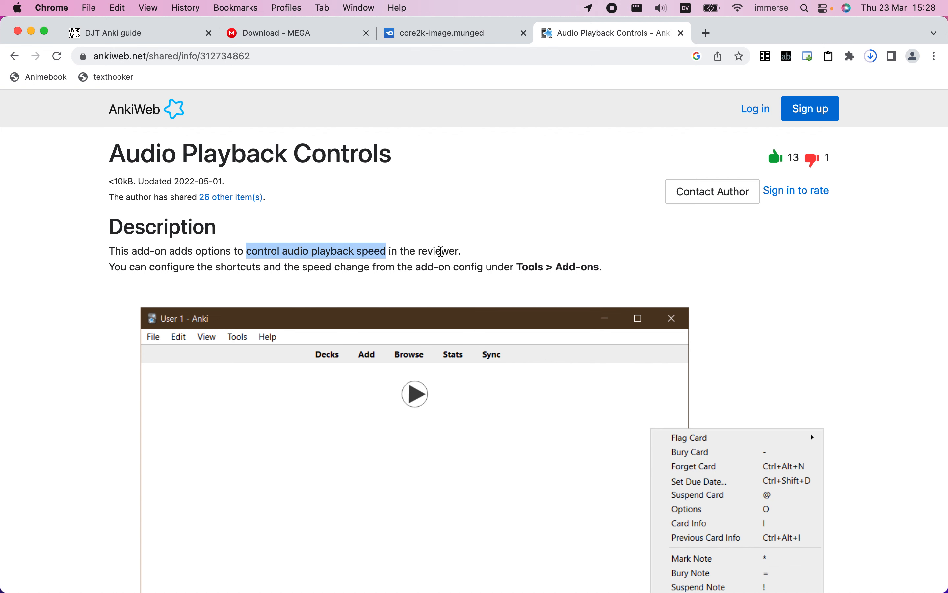
scroll(434, 280, down, 1)
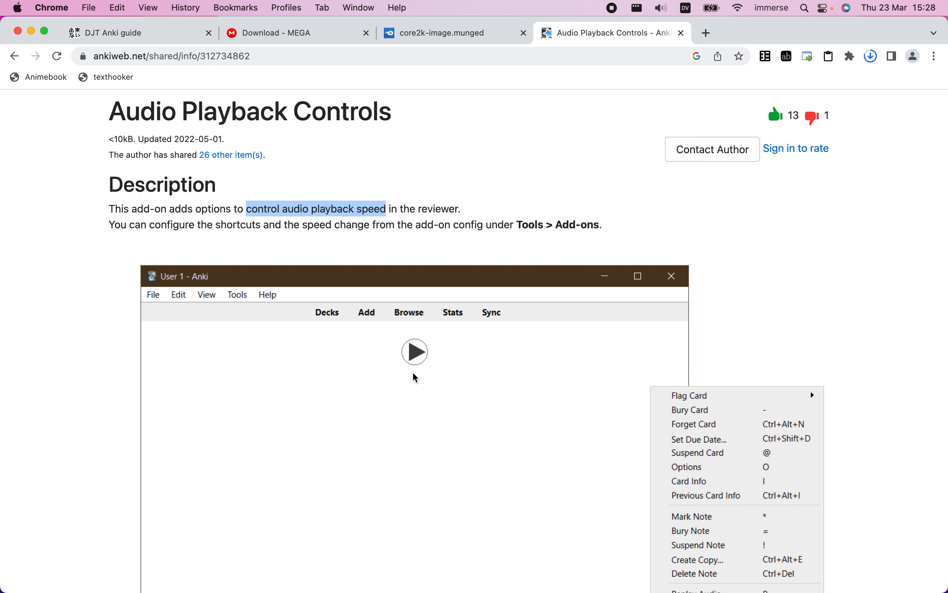
scroll(415, 375, down, 1)
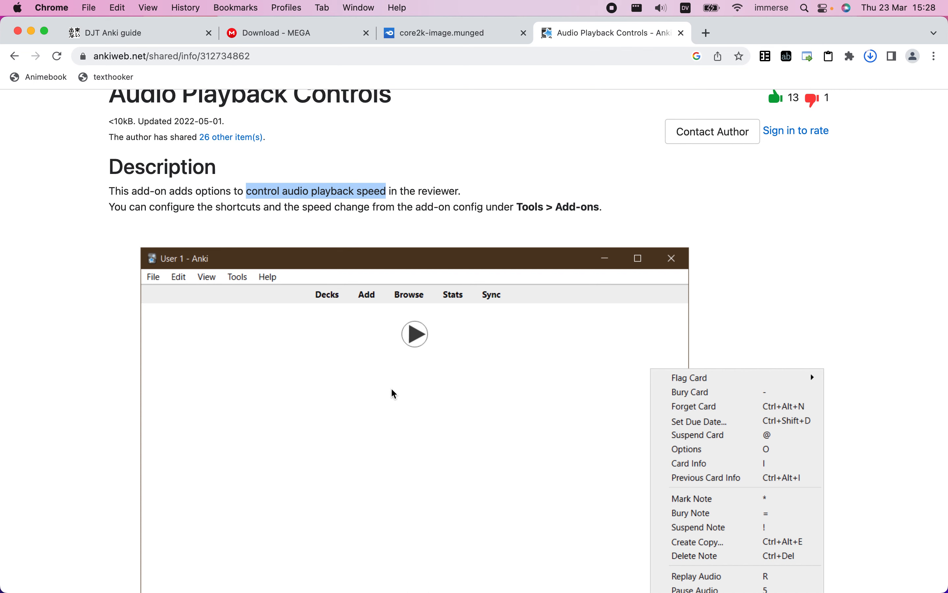
scroll(394, 393, down, 10)
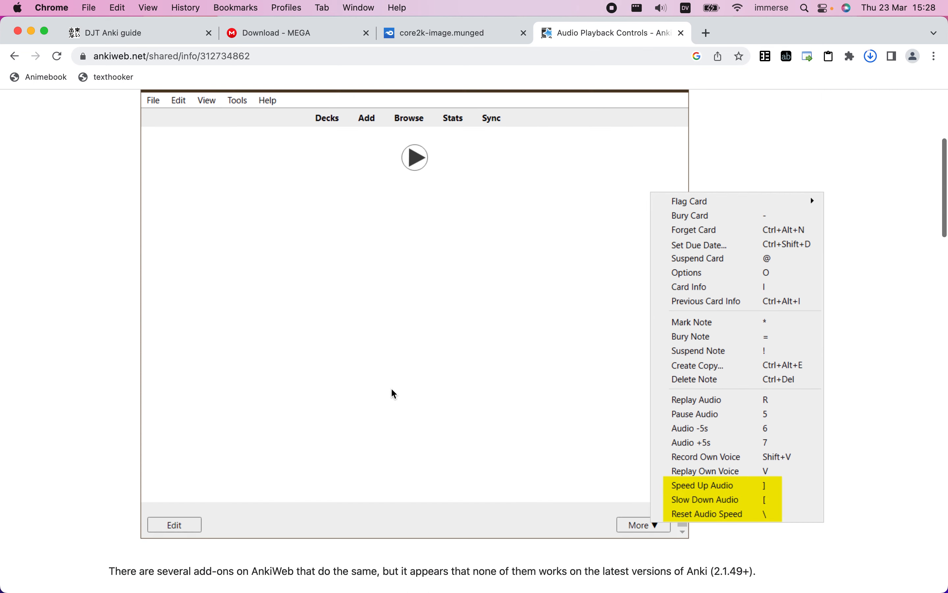
scroll(393, 390, down, 14)
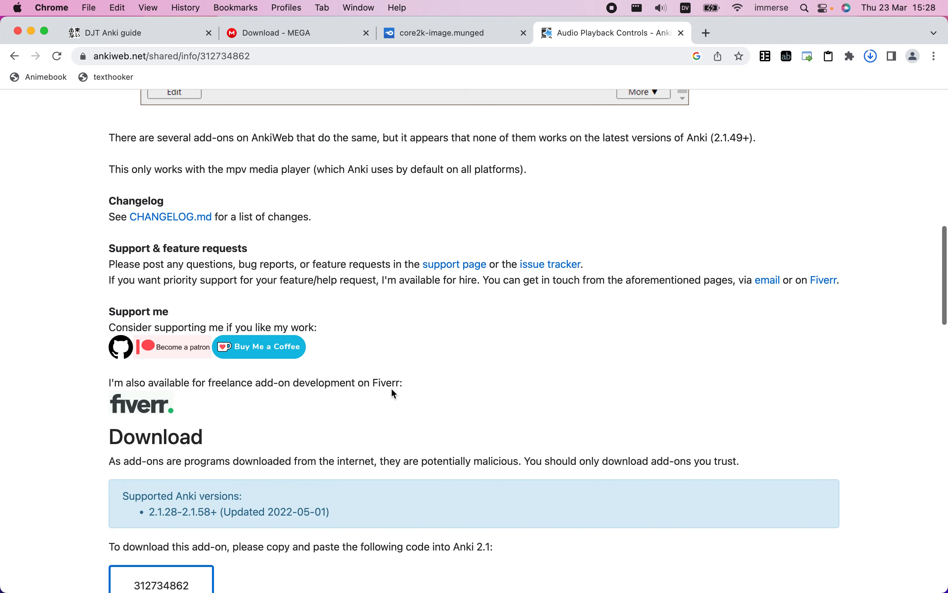
scroll(392, 391, down, 2)
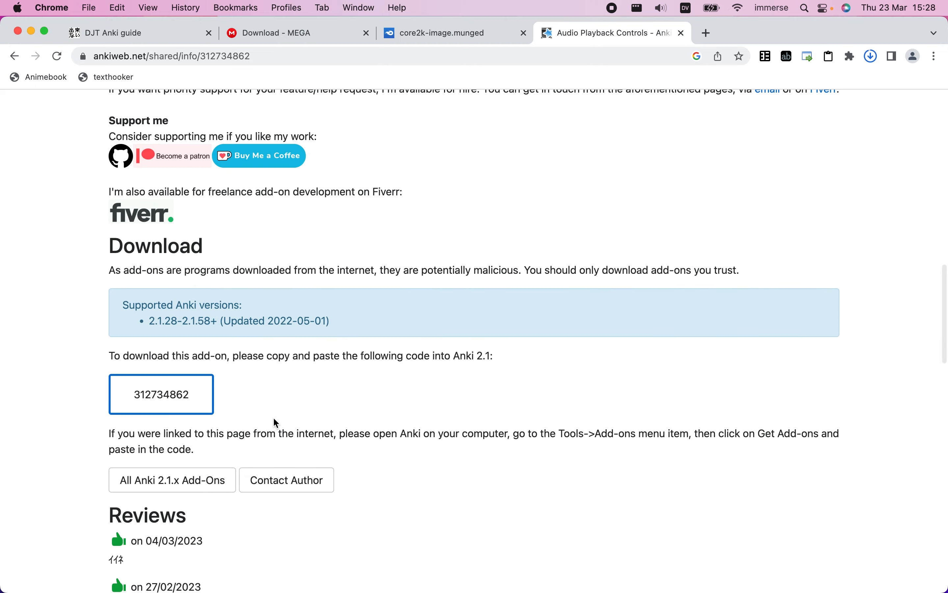
double_click(174, 395)
key(super+c)
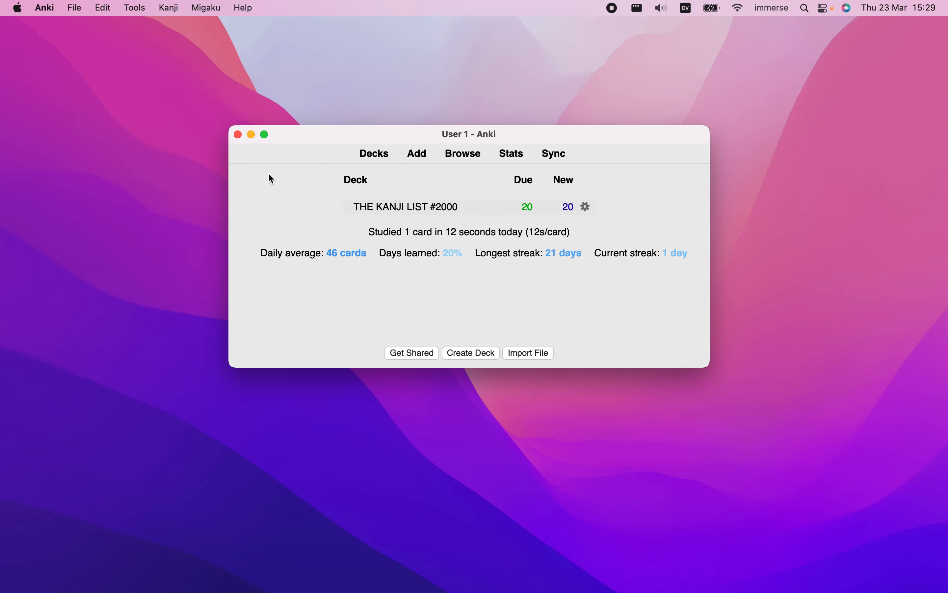
Switch to Anki and install the Audio Playback Controls add-on using the copied code 312734862
click(133, 9)
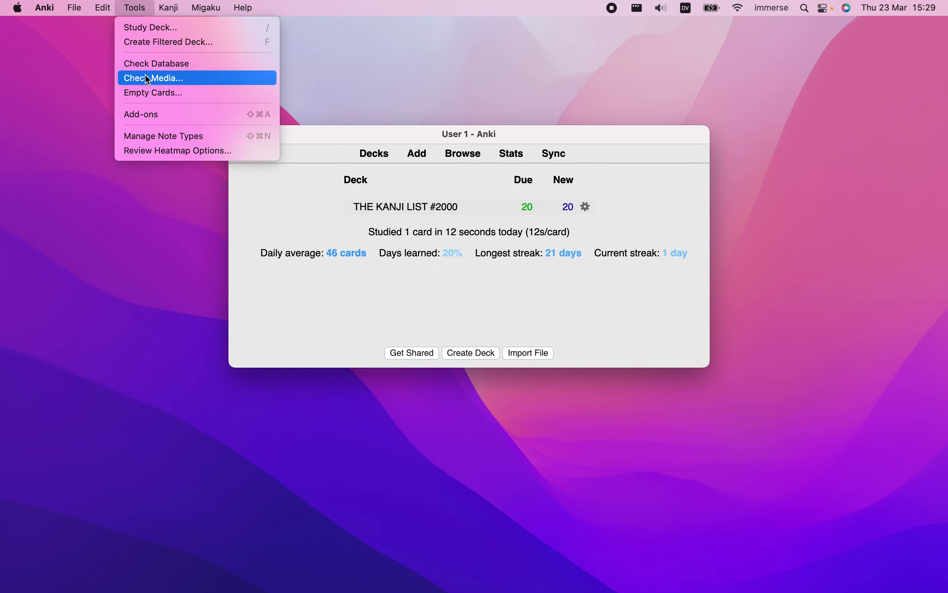
click(150, 115)
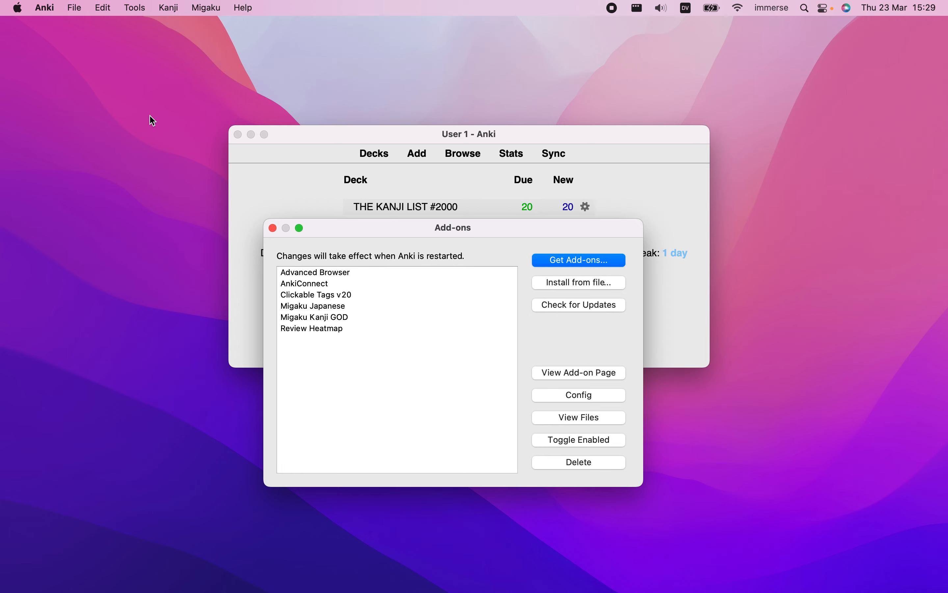
click(587, 262)
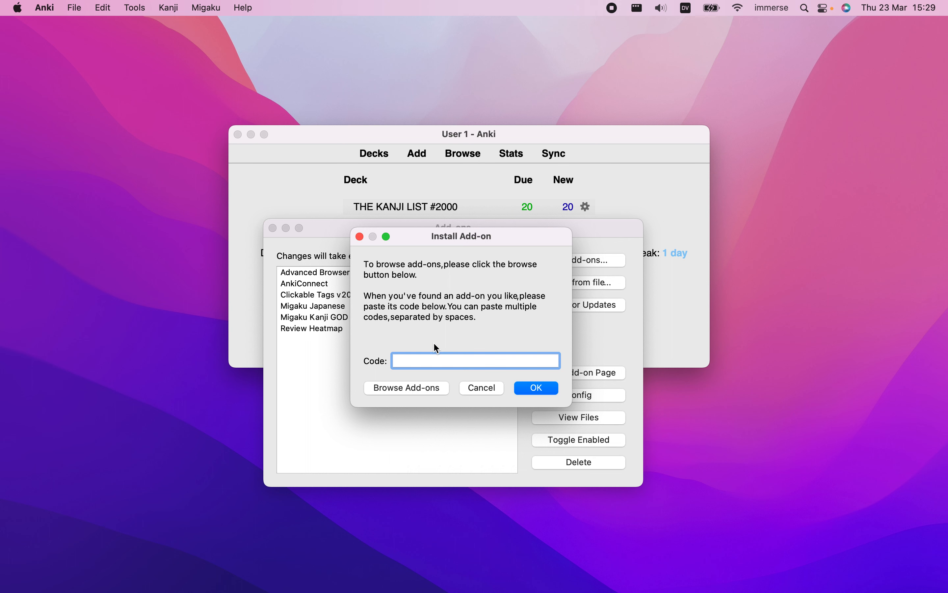
key(super+v)
click(554, 388)
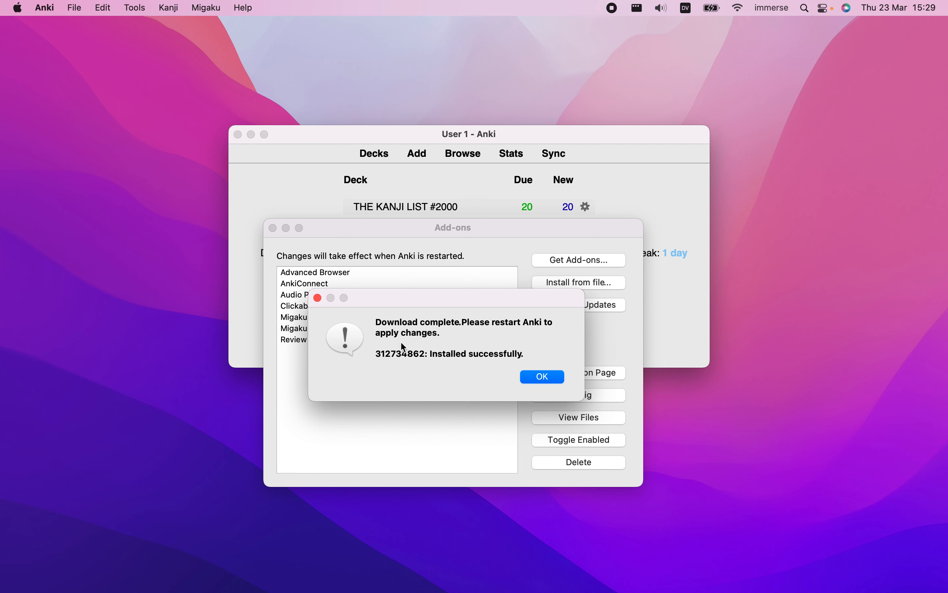
Dismiss the installation message, check Audio Playback Controls in the add-on list, and restart Anki to apply the add-on
click(544, 377)
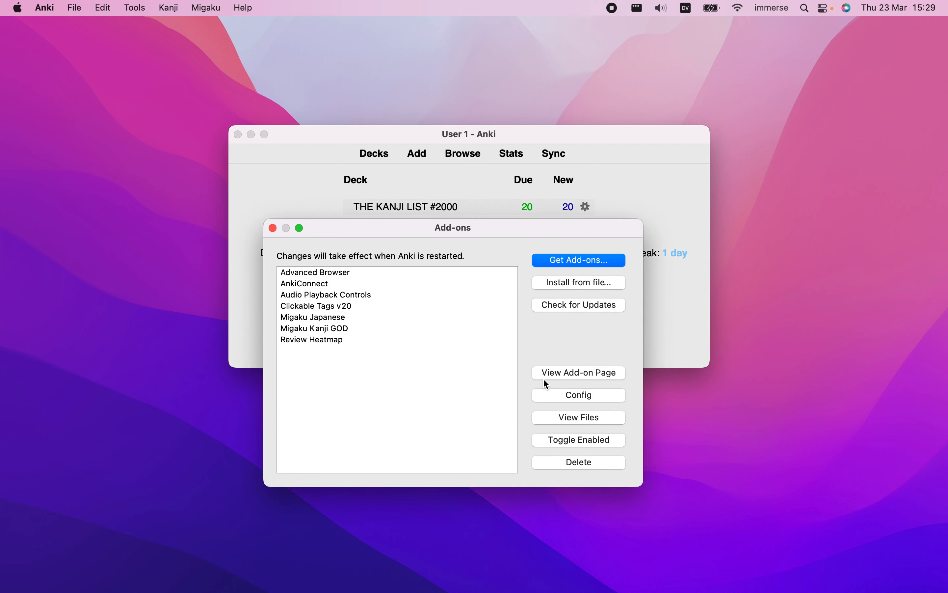
click(288, 298)
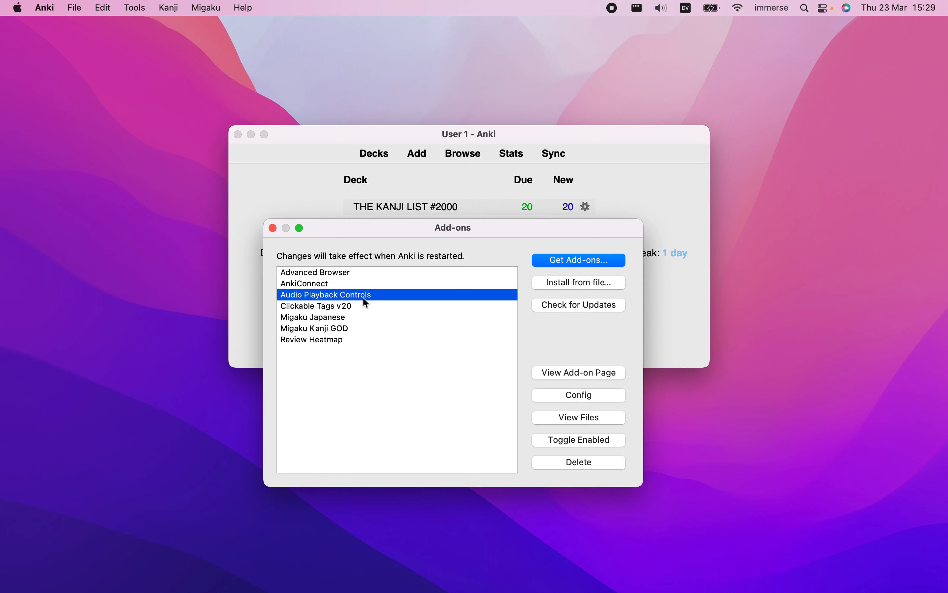
click(273, 228)
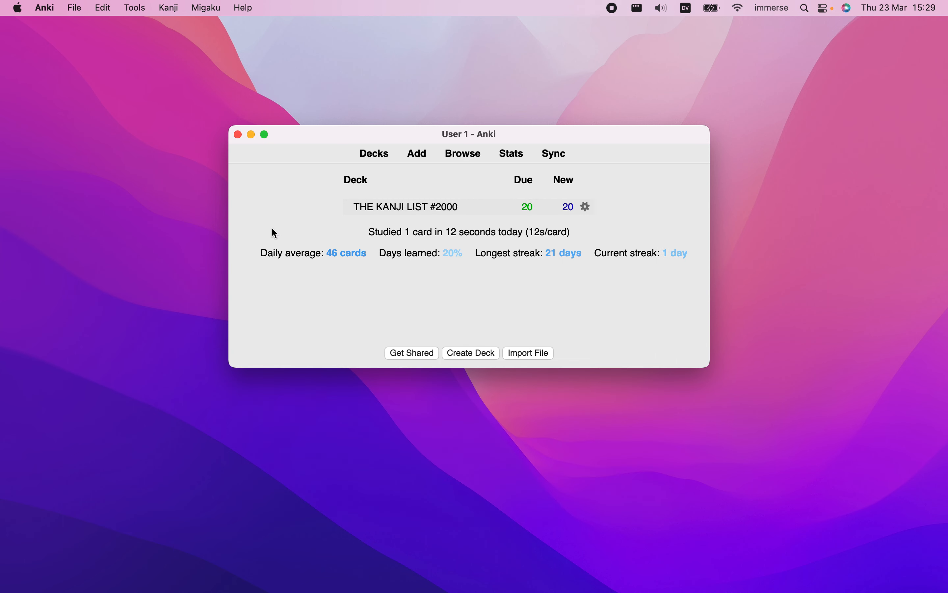
click(238, 135)
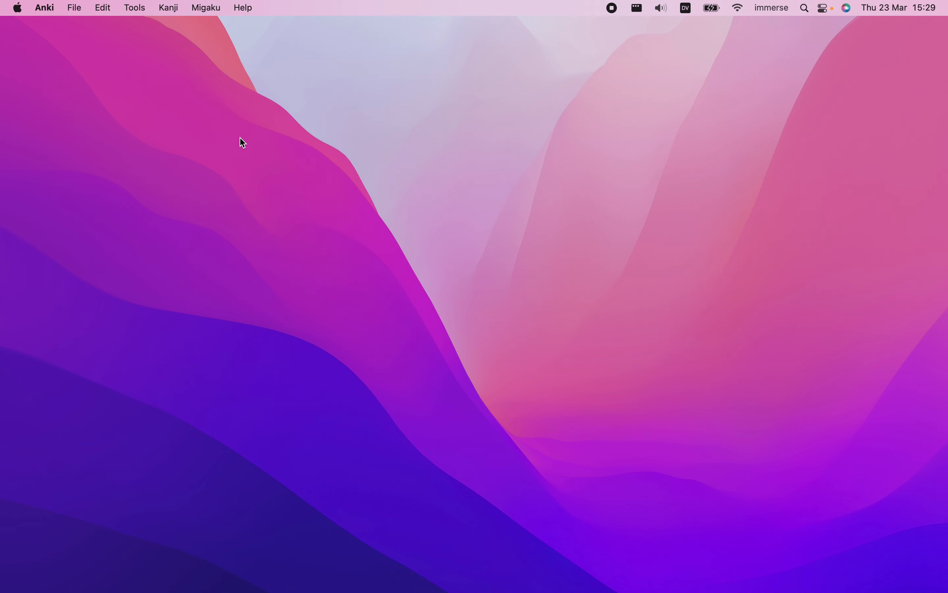
mouse_move(461, 577)
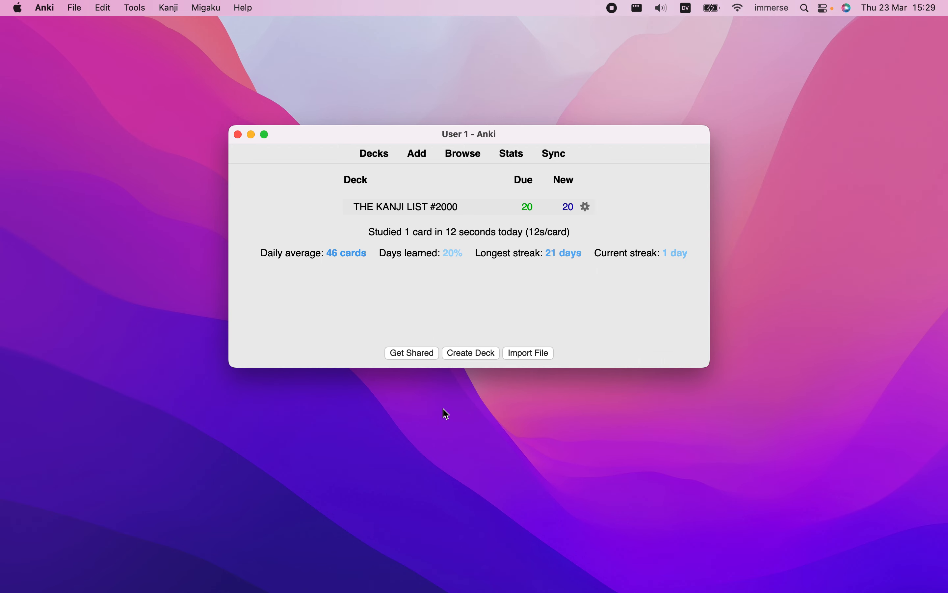
Switch to Chrome and check the downloaded deck and core2k-image.munged.rar files in the Downloads stack
key(ctrl+Left)
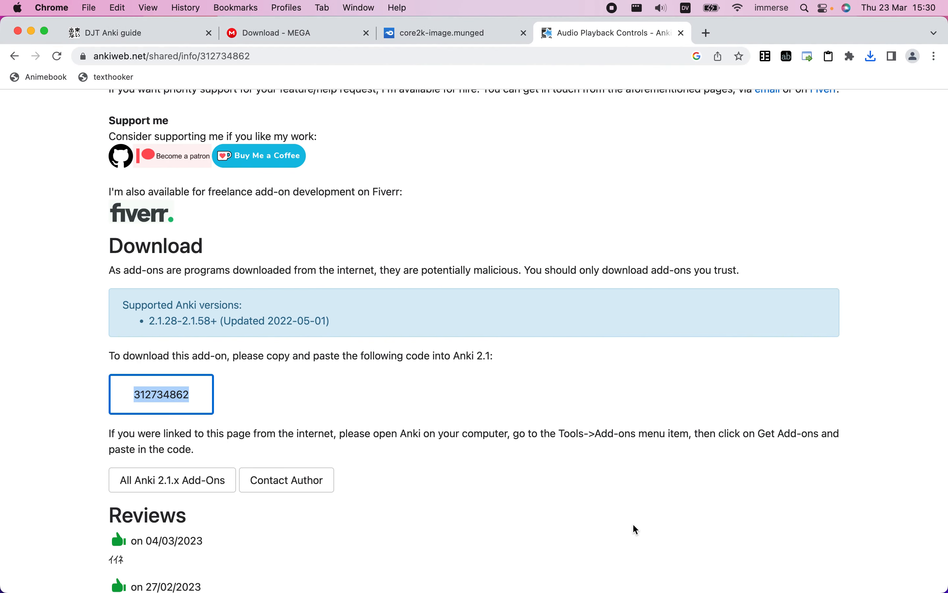
mouse_move(635, 590)
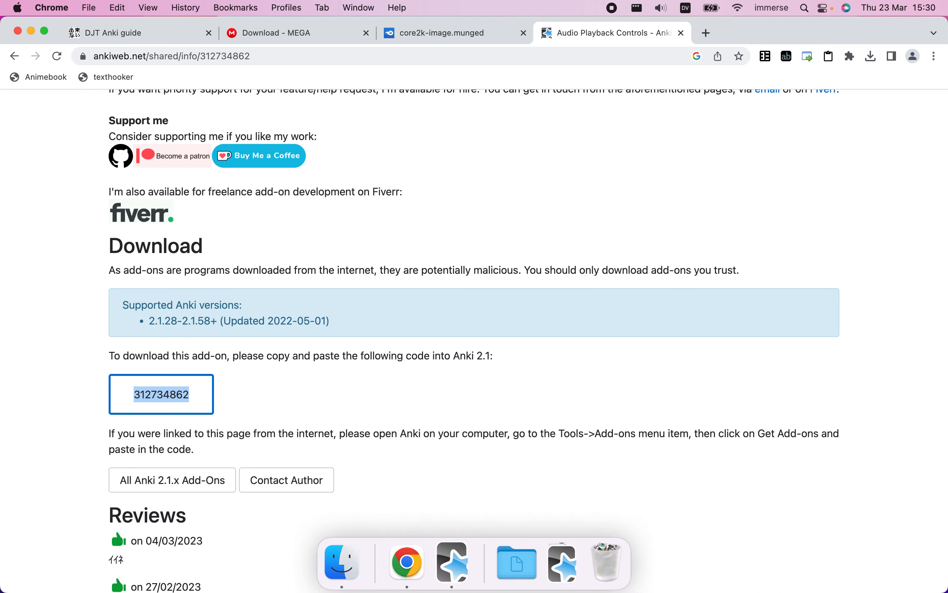
click(566, 570)
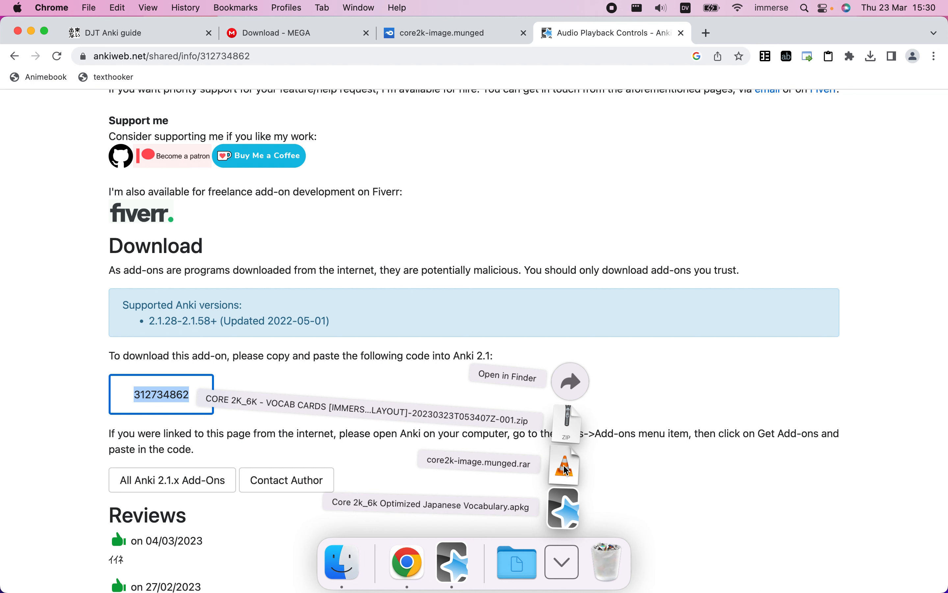
click(565, 569)
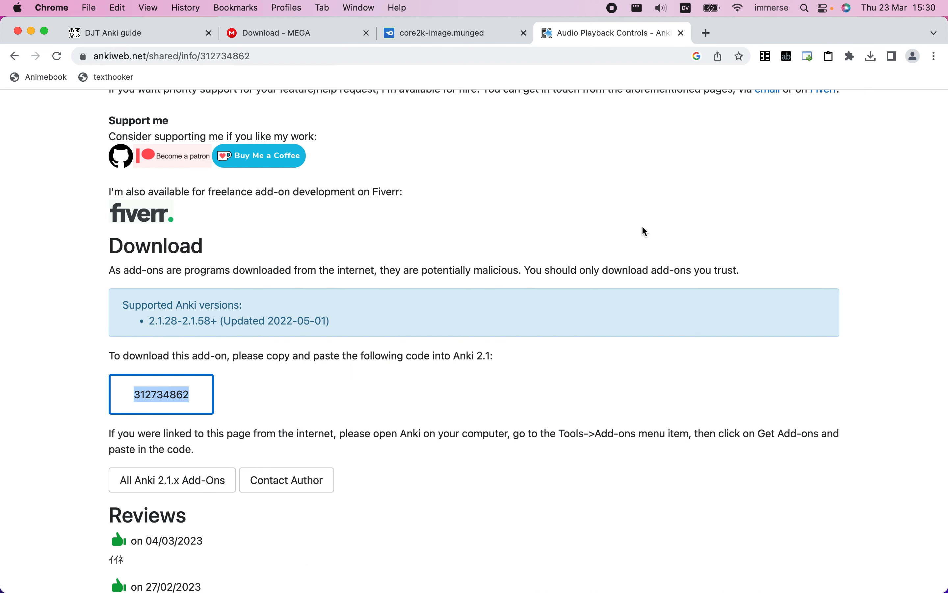
Close the Audio Playback Controls, core2k-image.munged and MEGA browser tabs, keeping the DJT Anki guide open
click(682, 33)
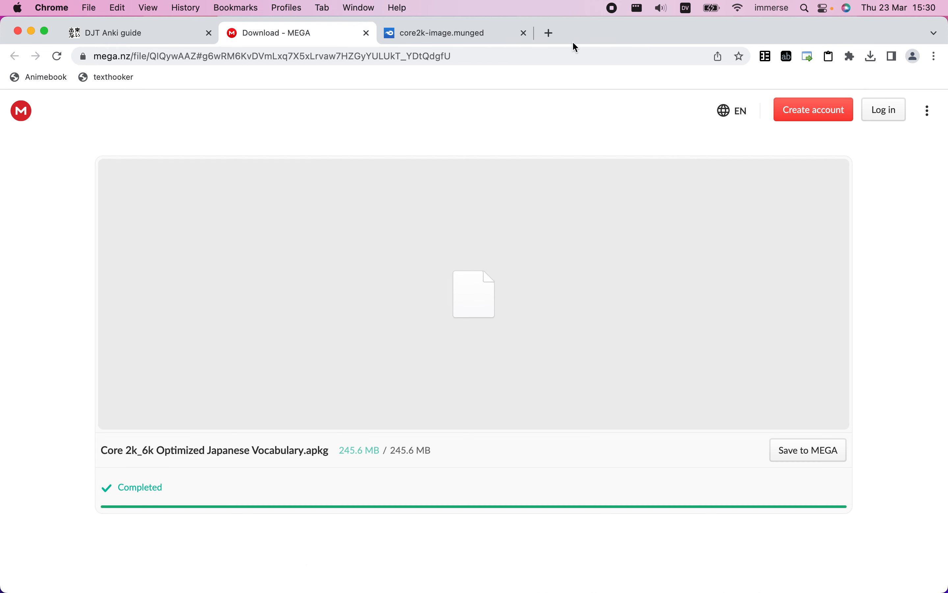
click(524, 34)
click(367, 37)
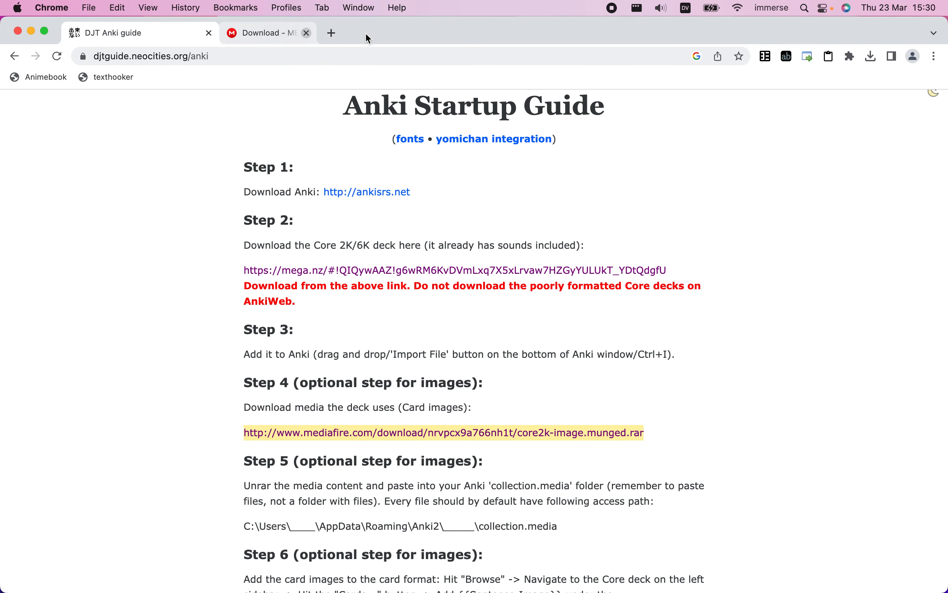
Search for "anki" in a new browser tab and open the official Anki website from the results
click(235, 34)
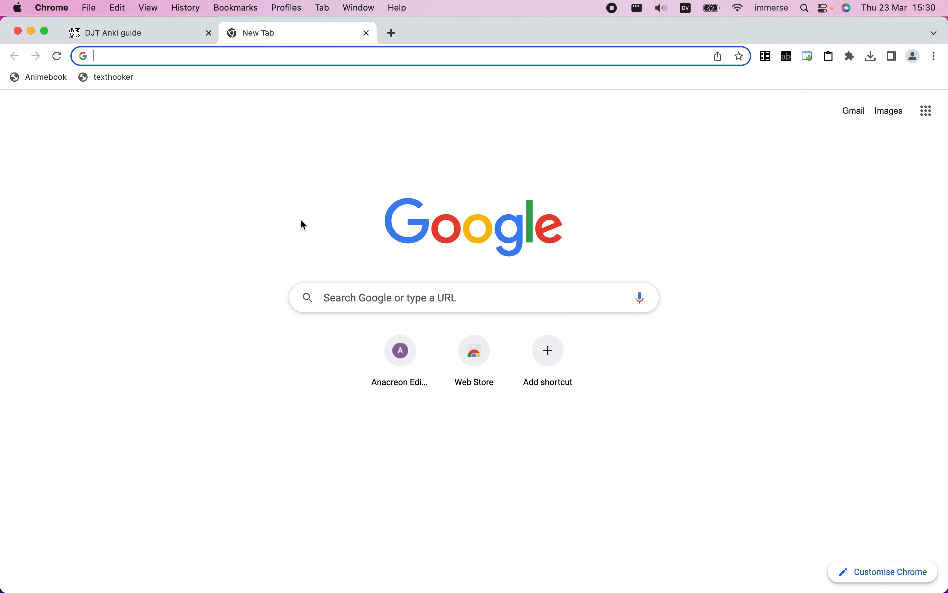
text(ni)
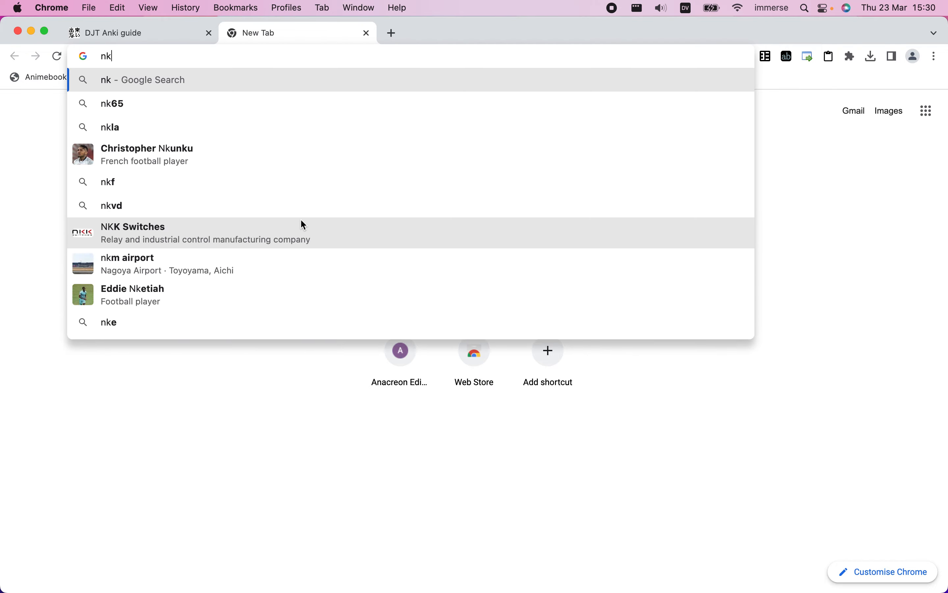
key(BackSpace)
key(BackSpace)
text(anki)
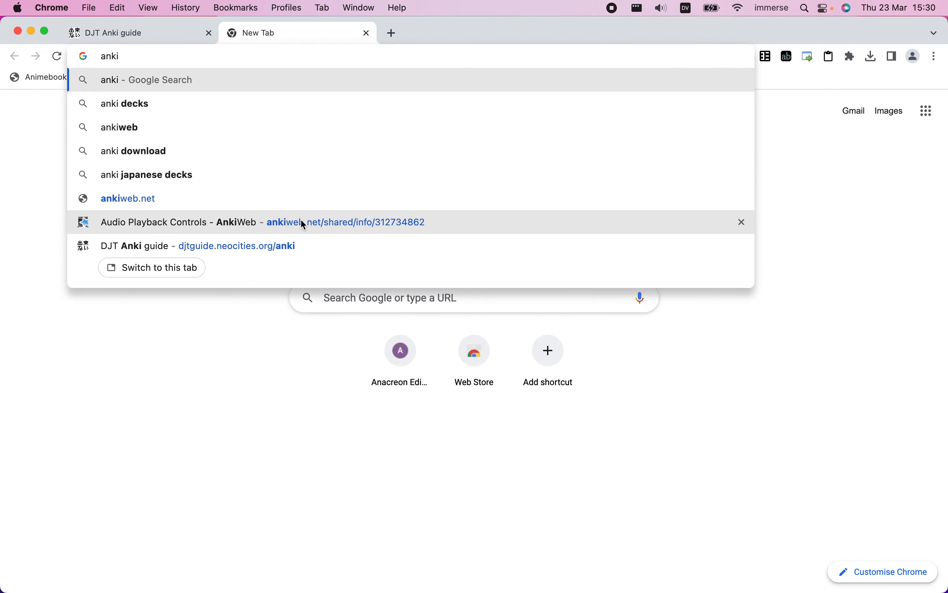
key(Return)
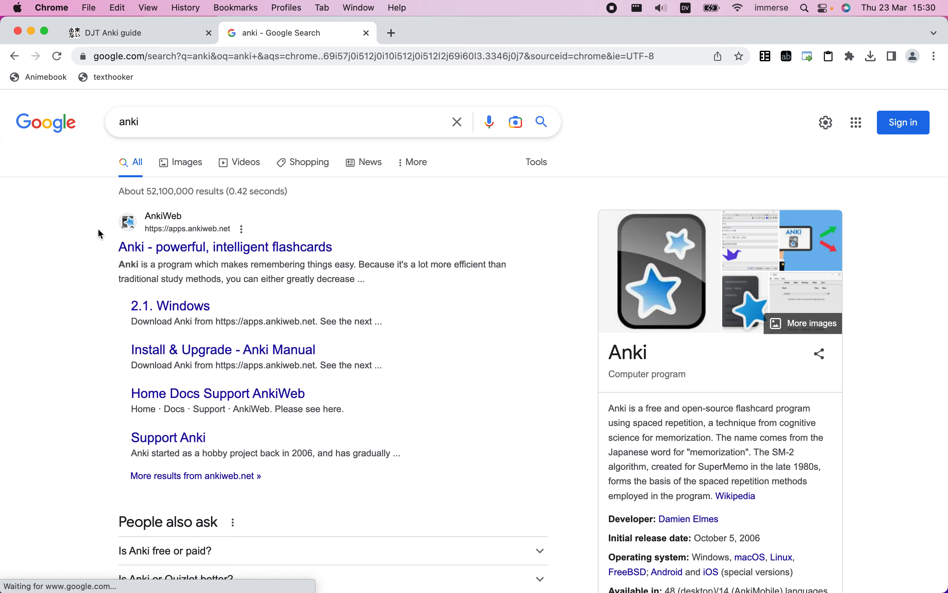
click(175, 255)
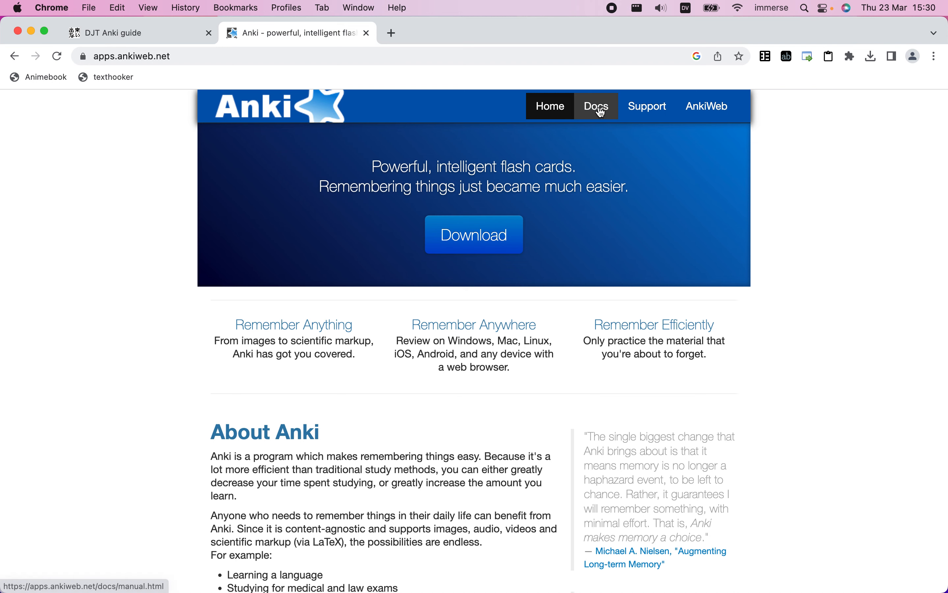
Open the Managing Files chapter of the Anki manual and go to its File Locations section
click(612, 114)
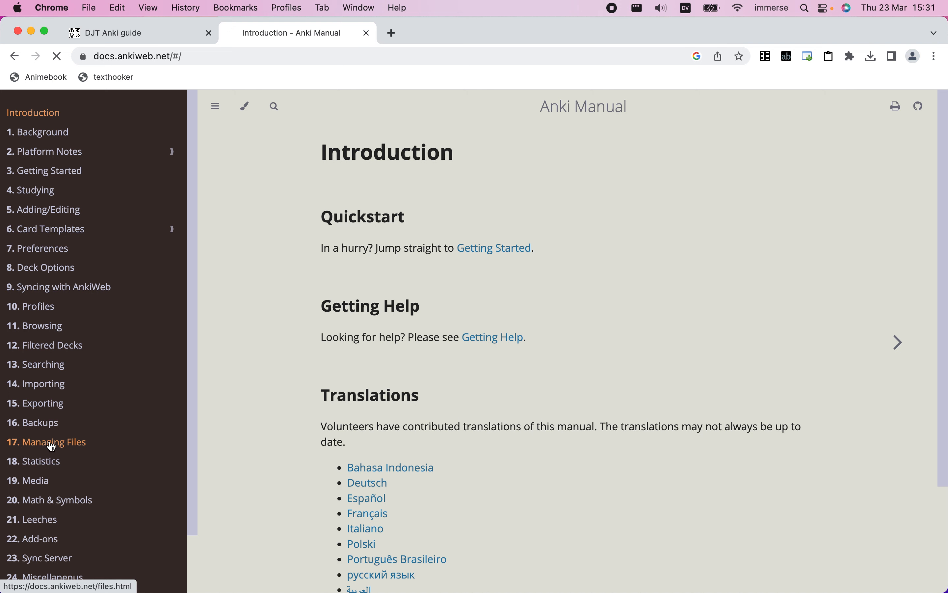
click(51, 447)
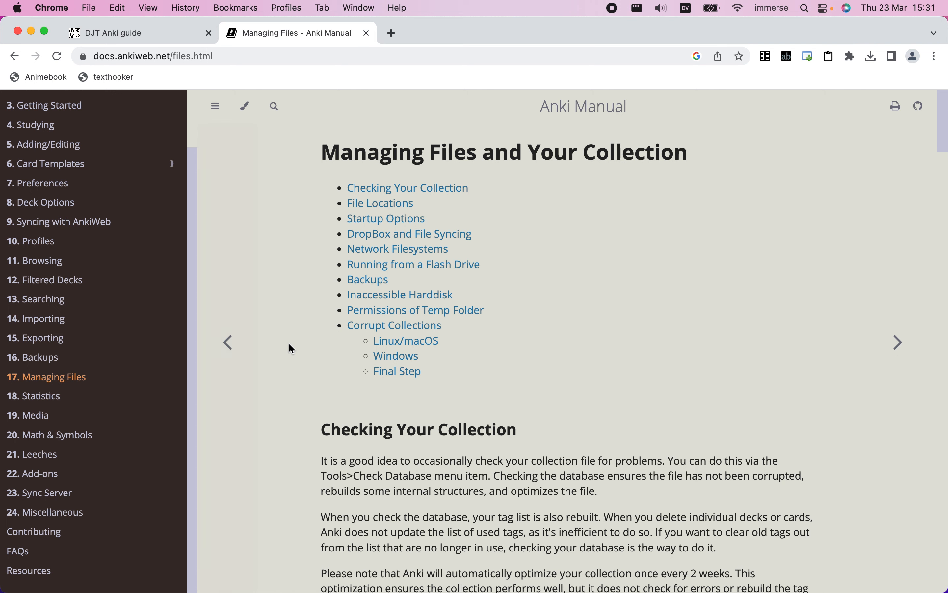
scroll(289, 344, down, 10)
scroll(289, 342, down, 5)
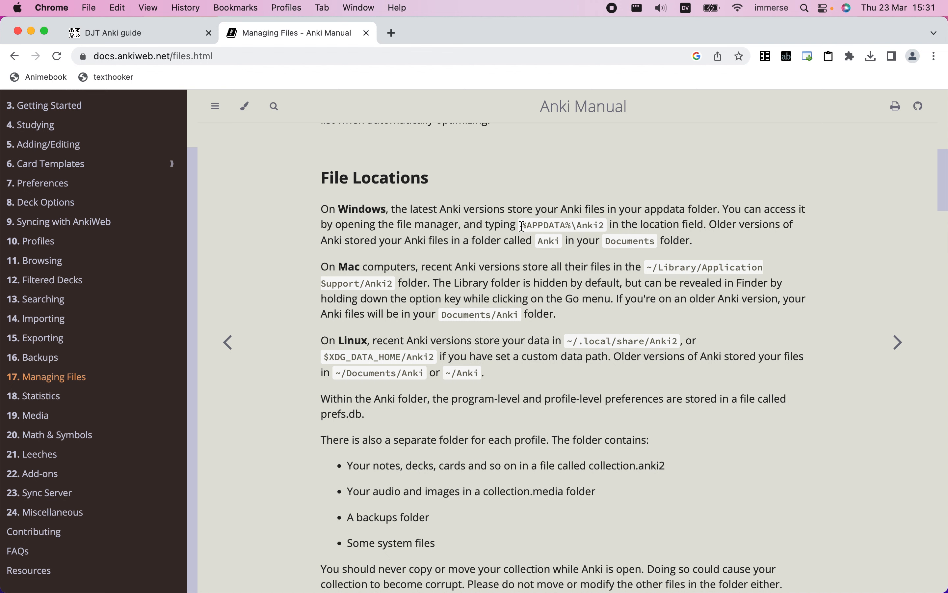
Review the Windows and Linux Anki folder paths given under File Locations
drag(522, 227, 598, 223)
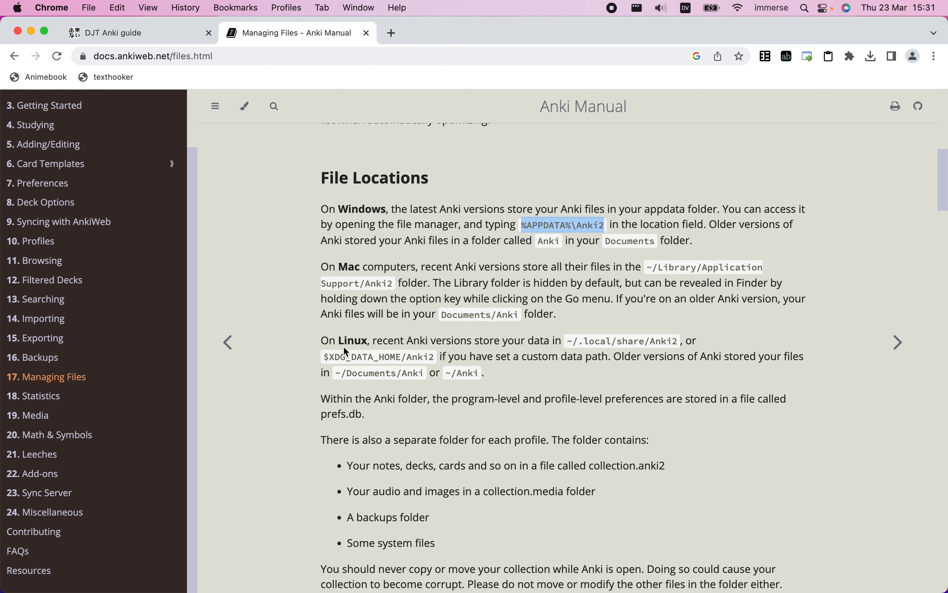
drag(572, 338, 668, 337)
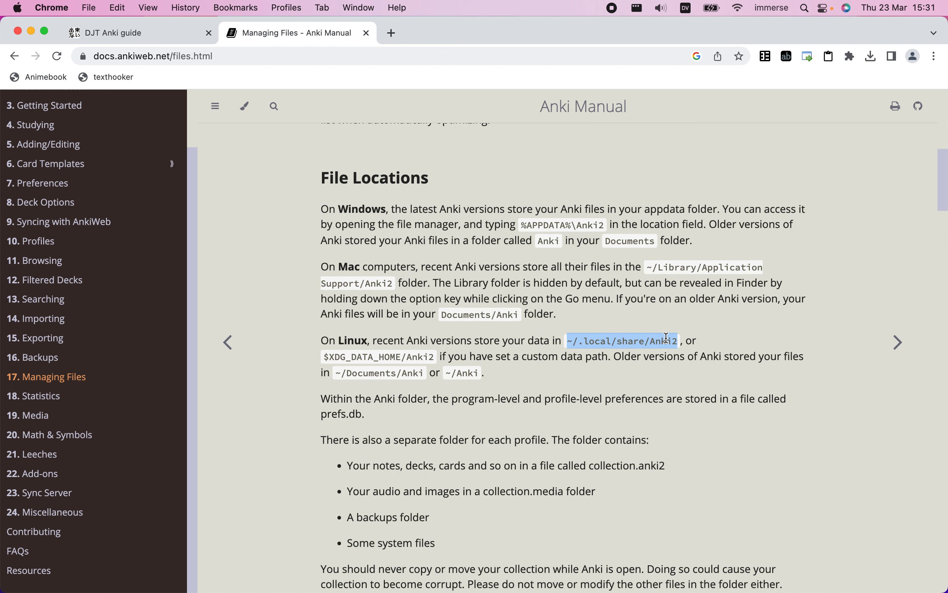
drag(324, 358, 409, 358)
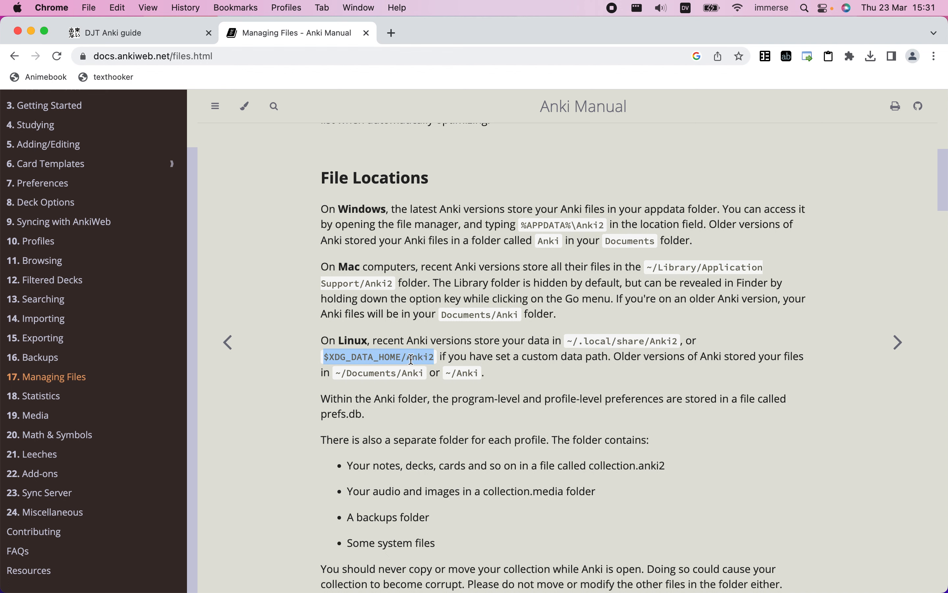
click(429, 292)
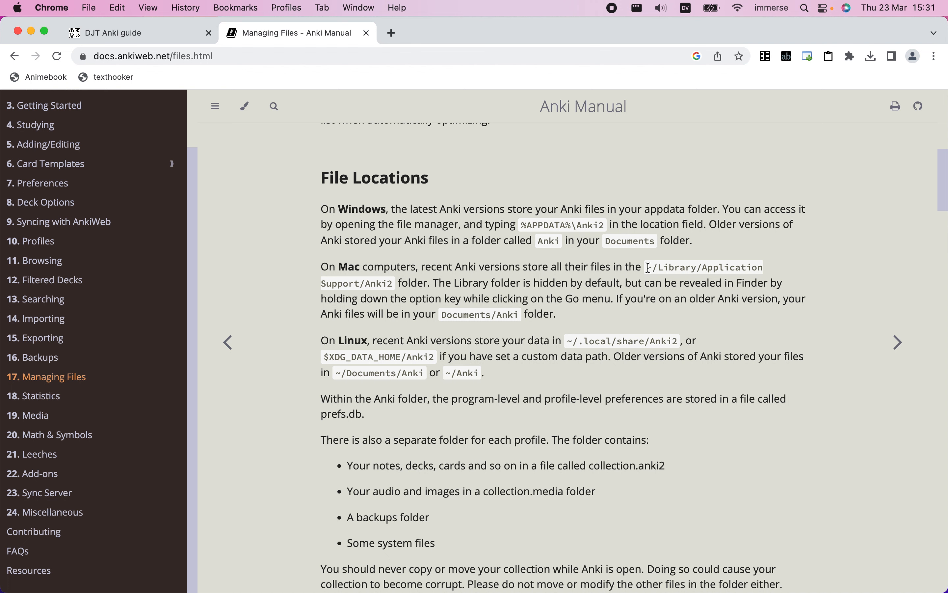
Copy the Mac path ~/Library/Application Support/Anki2 from the manual and go to that folder in Finder
drag(649, 267, 391, 281)
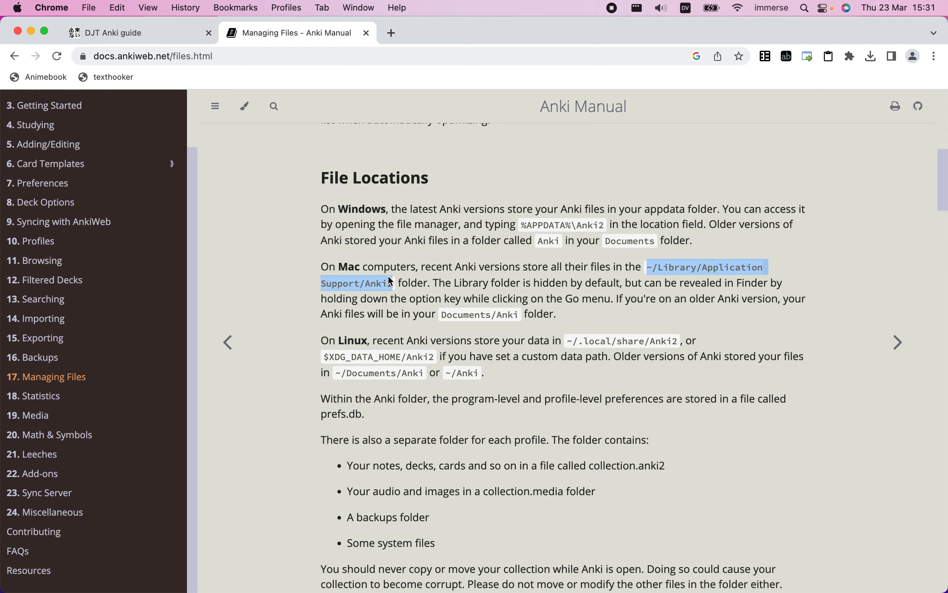
key(ctrl+Right)
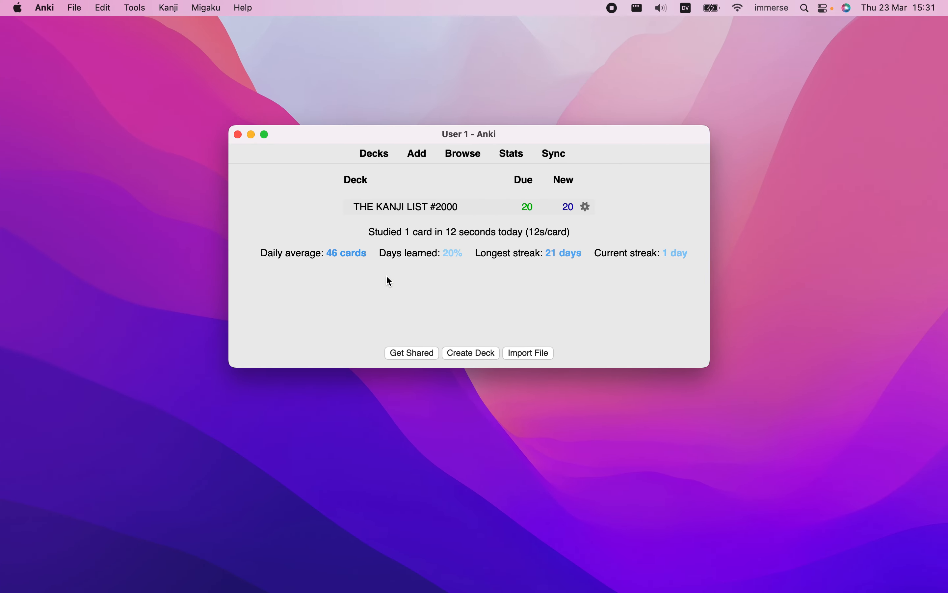
drag(77, 121, 162, 332)
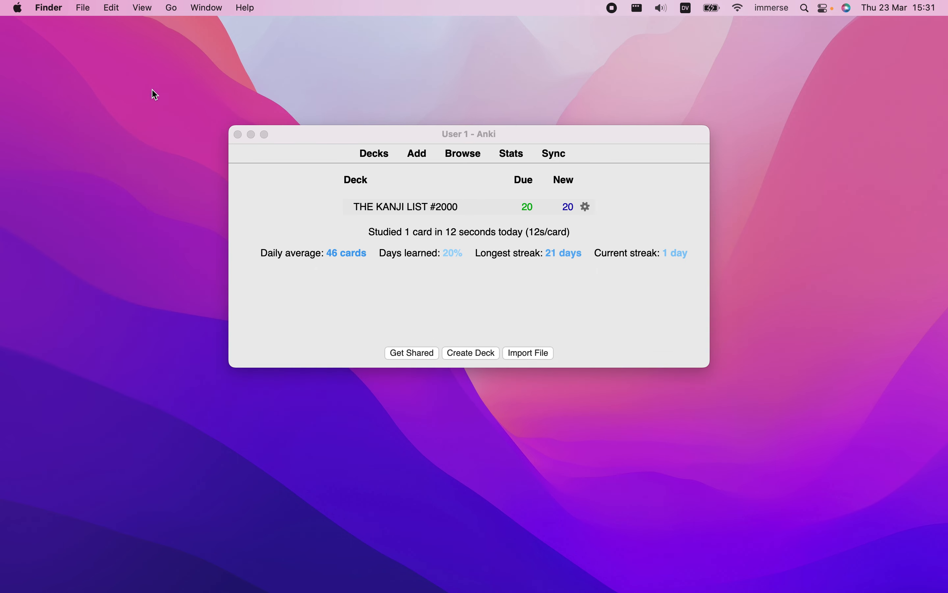
click(172, 10)
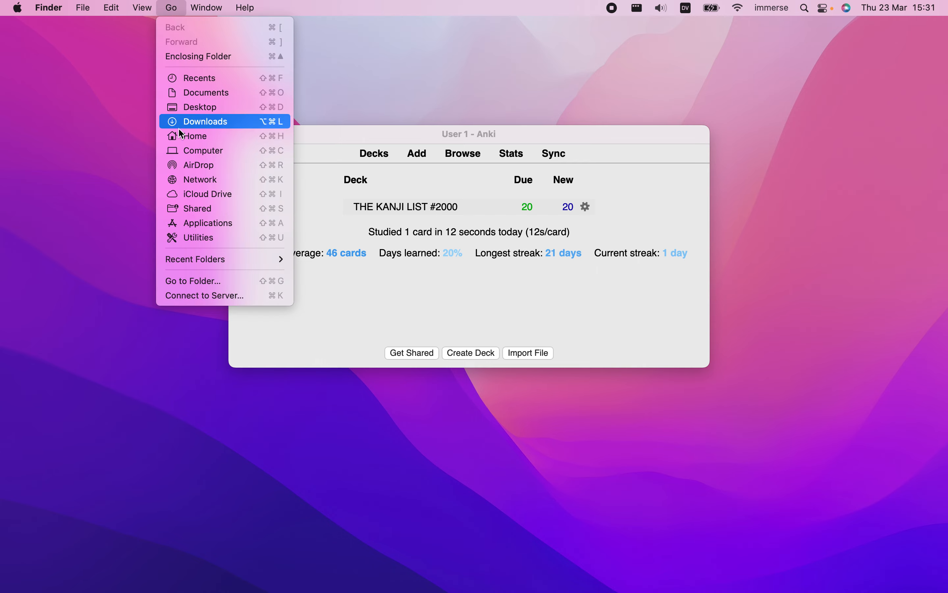
click(189, 288)
key(super+c)
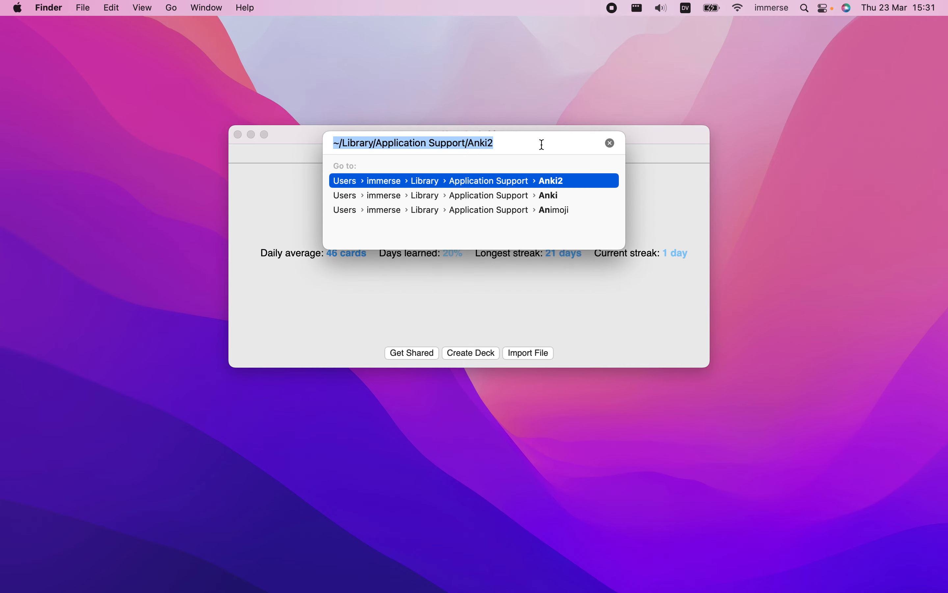
click(610, 143)
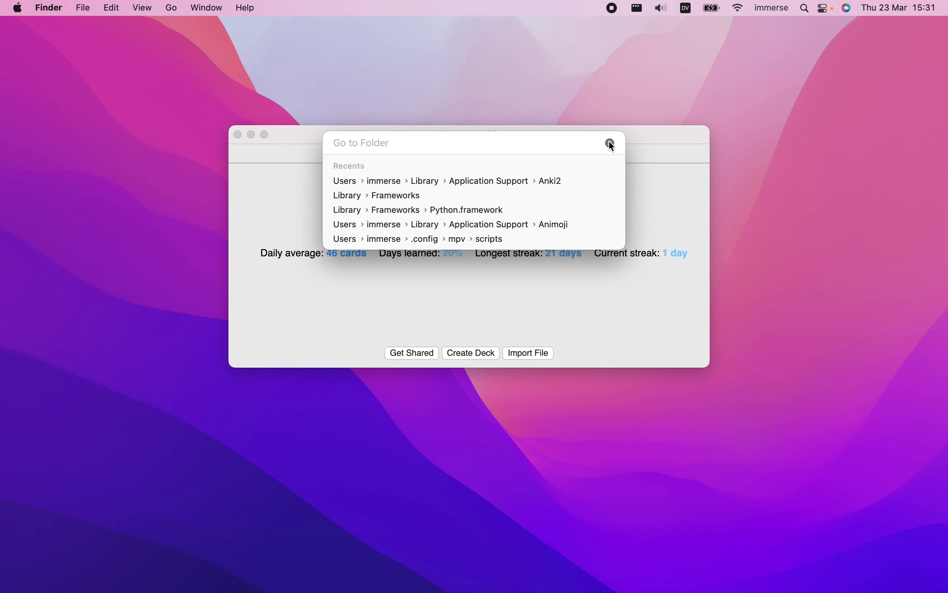
key(super+v)
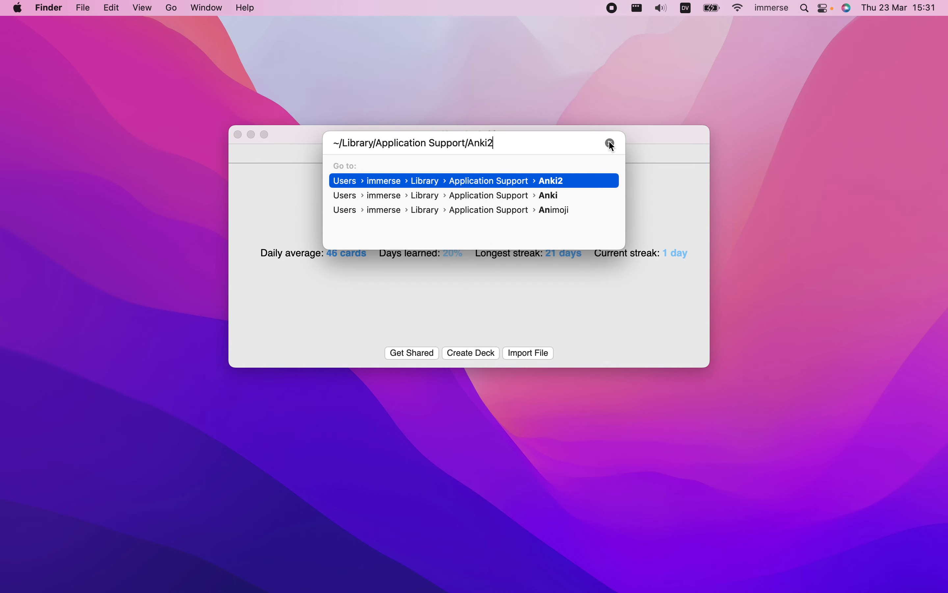
key(Return)
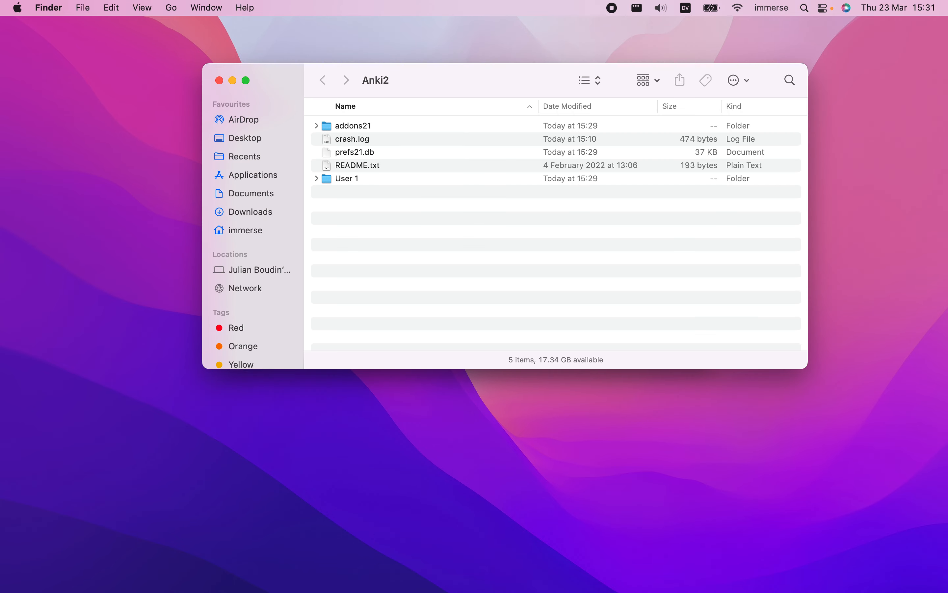
Open the collection.media folder inside User 1 and fit its Finder window to the left half of the screen
drag(489, 82, 439, 151)
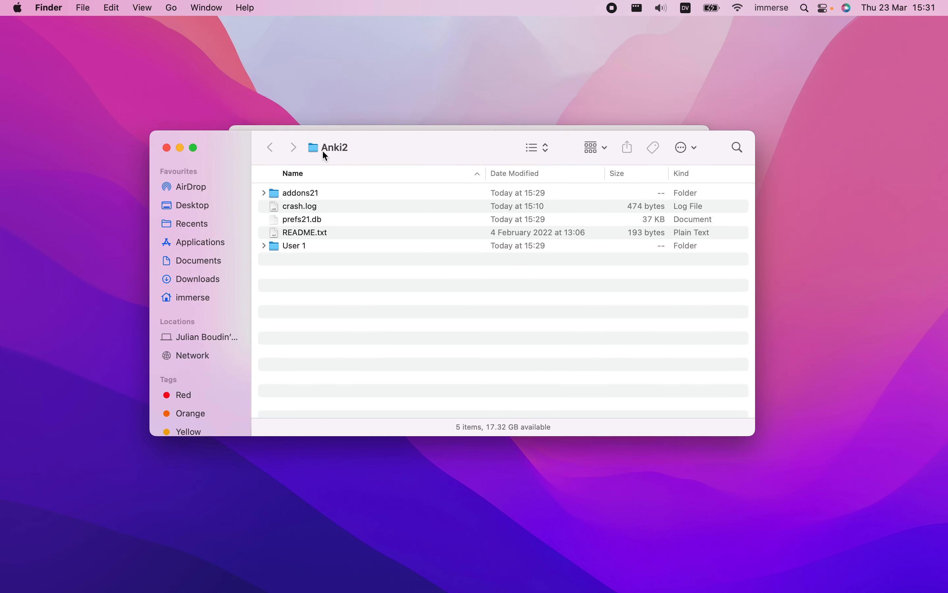
double_click(296, 247)
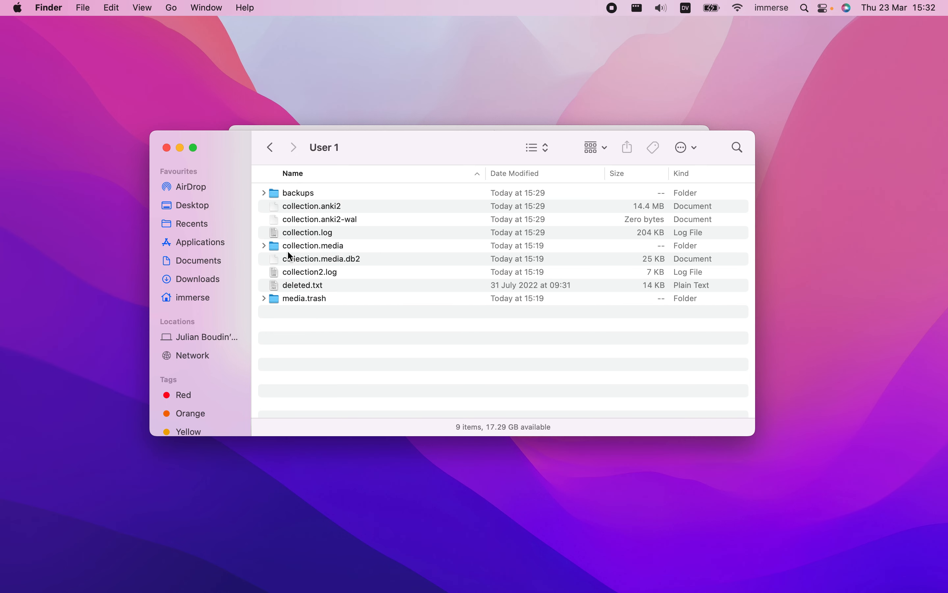
double_click(329, 248)
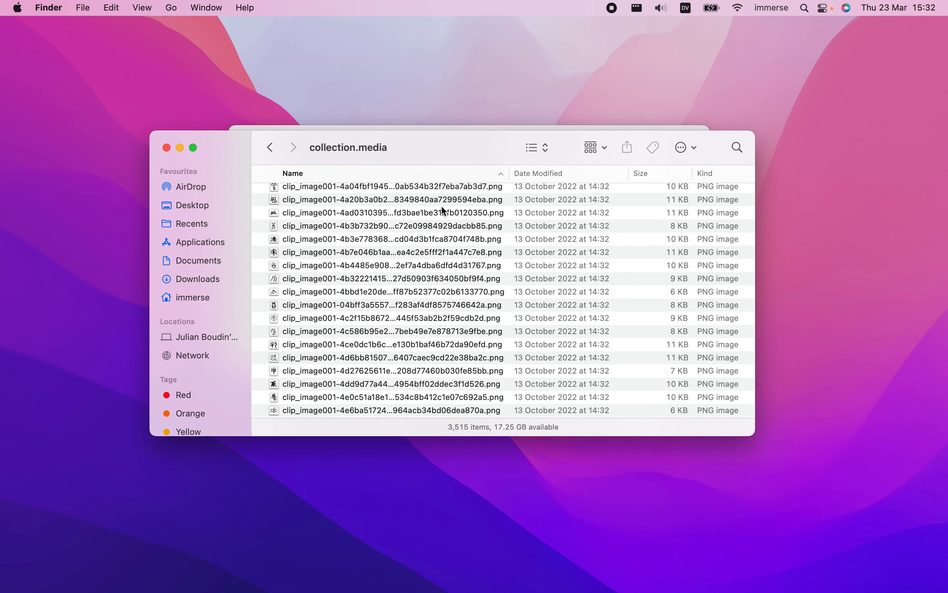
drag(449, 138, 2, 147)
mouse_move(588, 586)
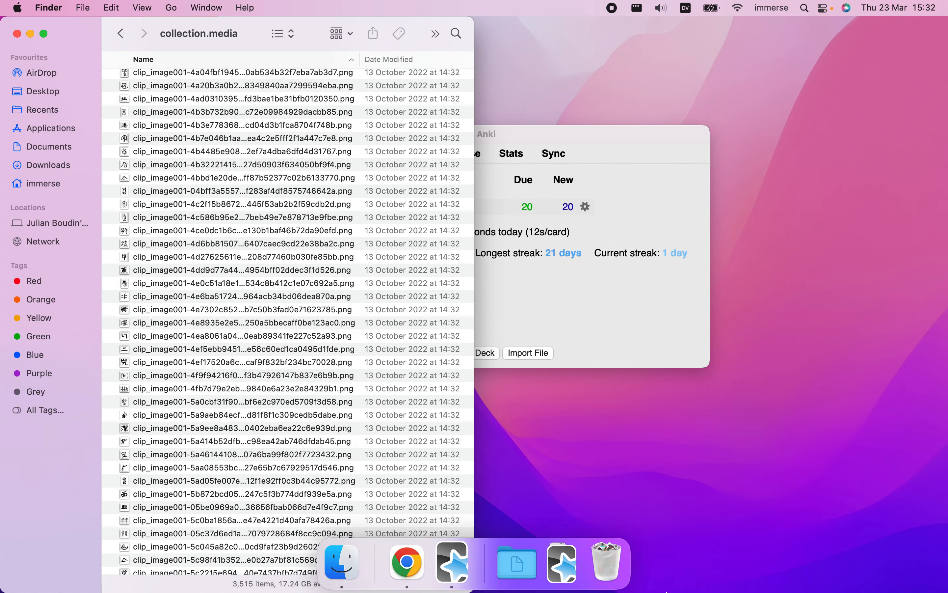
Extract core2k-image.munged.rar from the Downloads folder with The Unarchiver and open the extracted folder
click(563, 564)
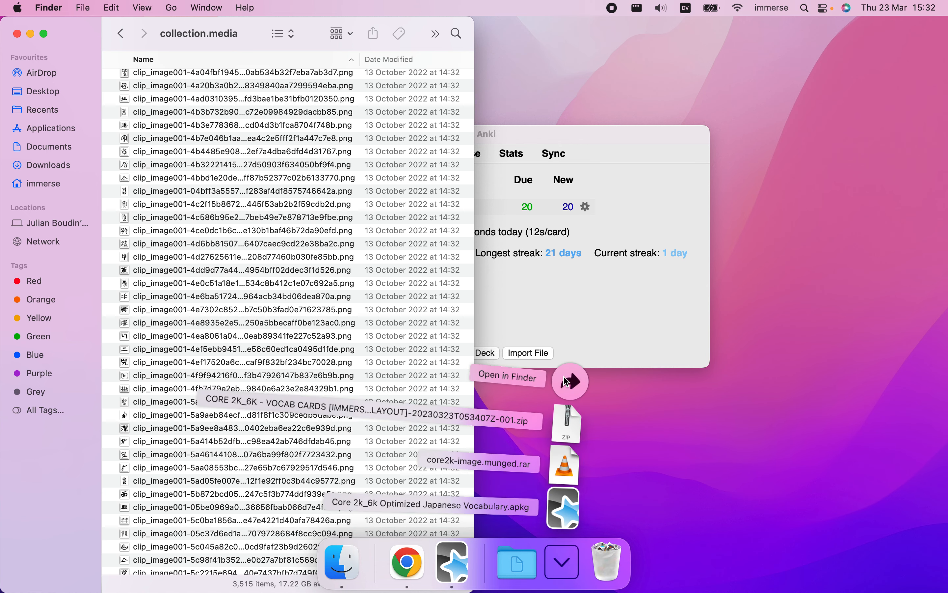
click(567, 379)
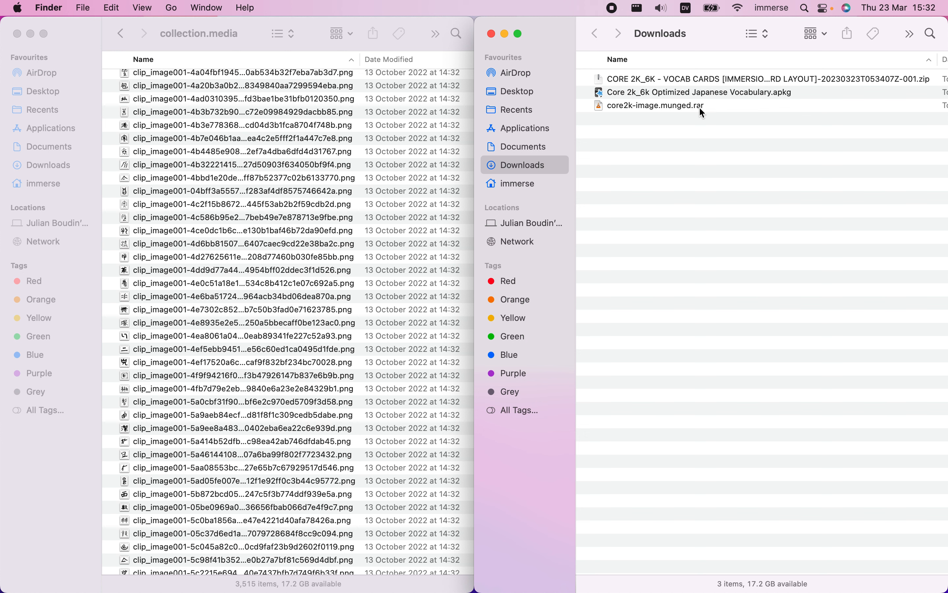
click(662, 106)
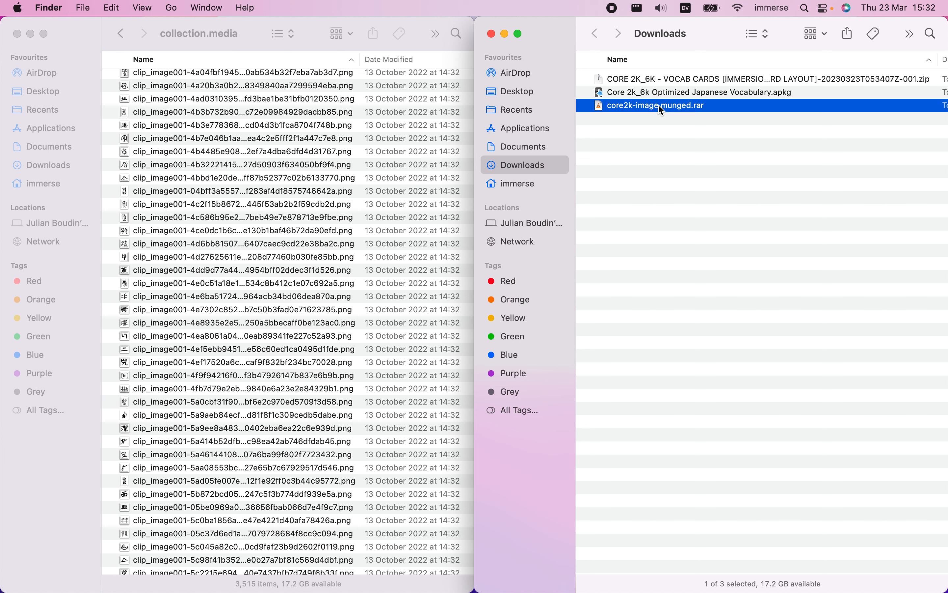
right_click(662, 109)
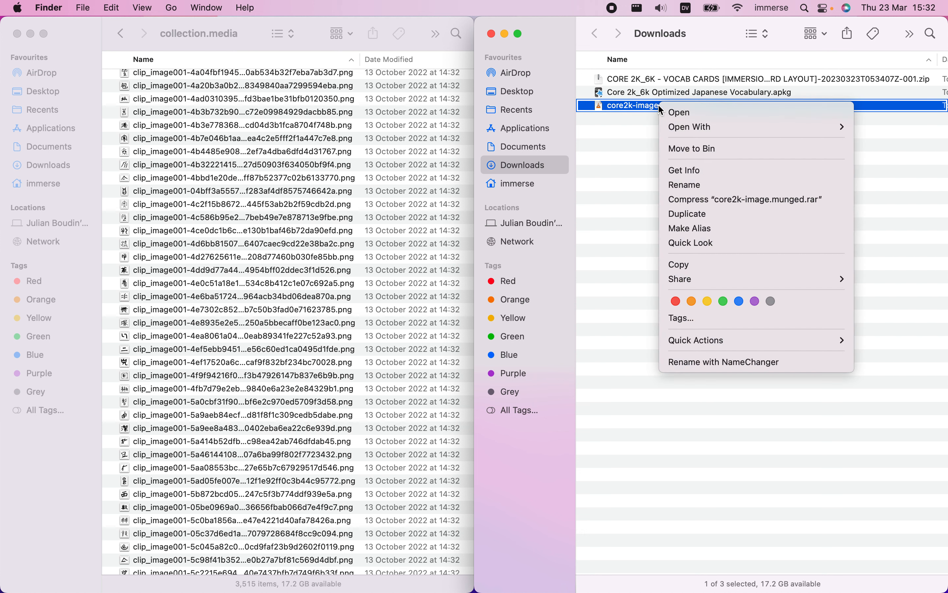
mouse_move(684, 129)
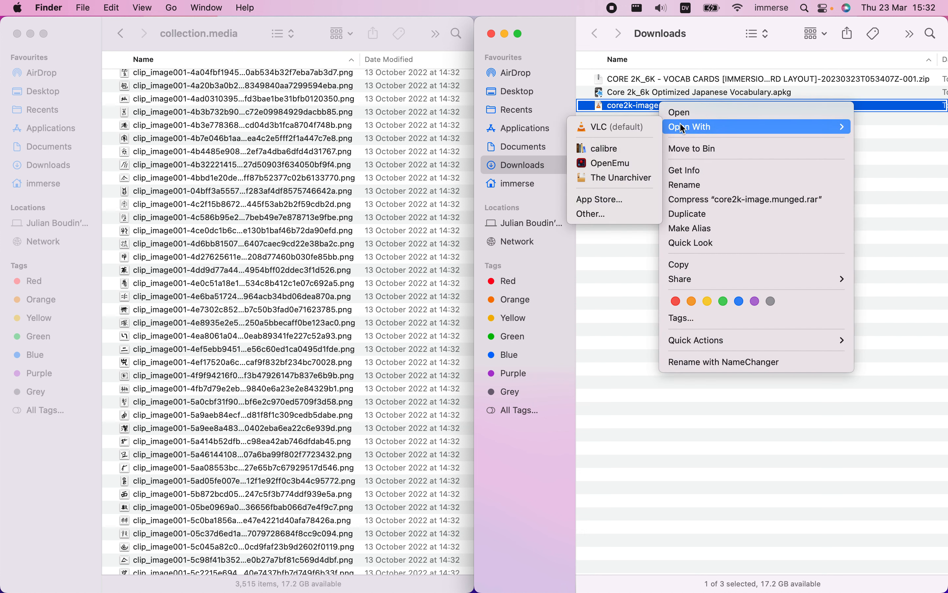
click(628, 179)
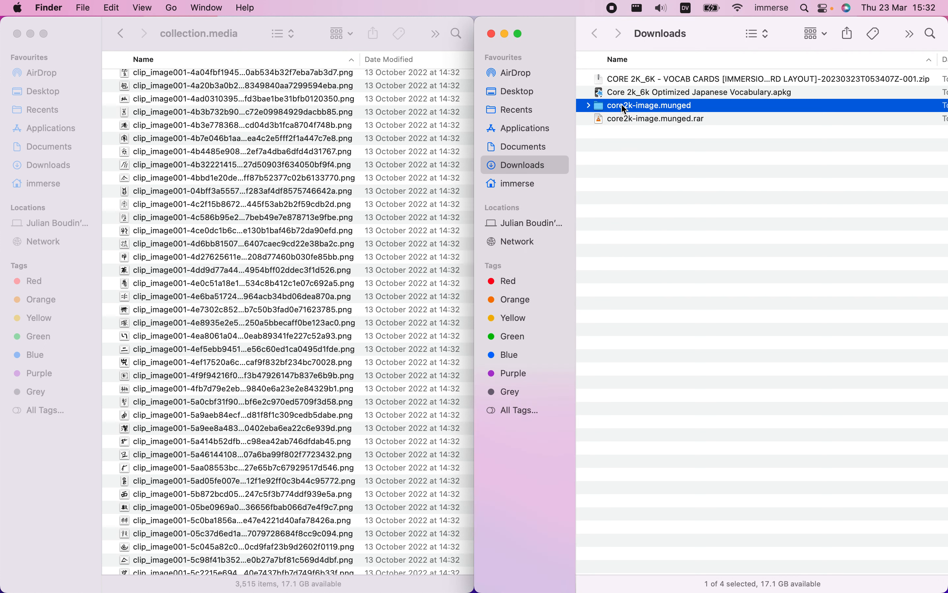
double_click(625, 106)
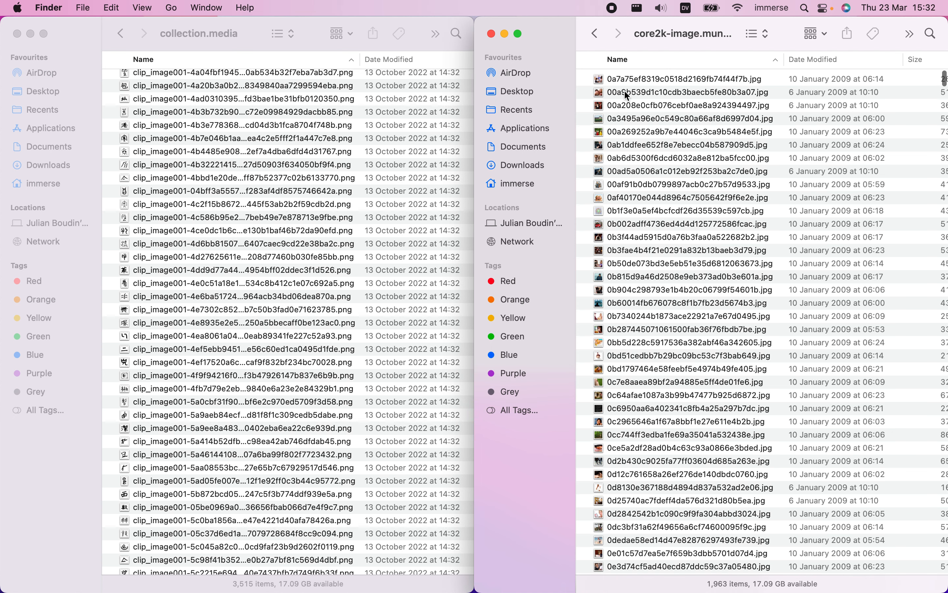
Preview the first few images in the core2k-image.munged folder with Quick Look
click(639, 78)
key(space)
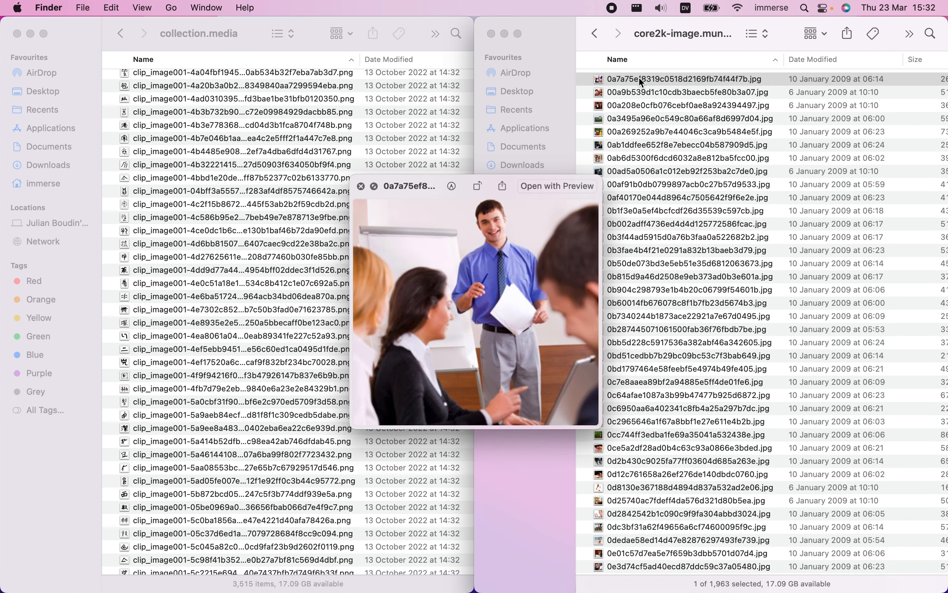
key(Down)
key(Down)
key(Down)
key(Down)
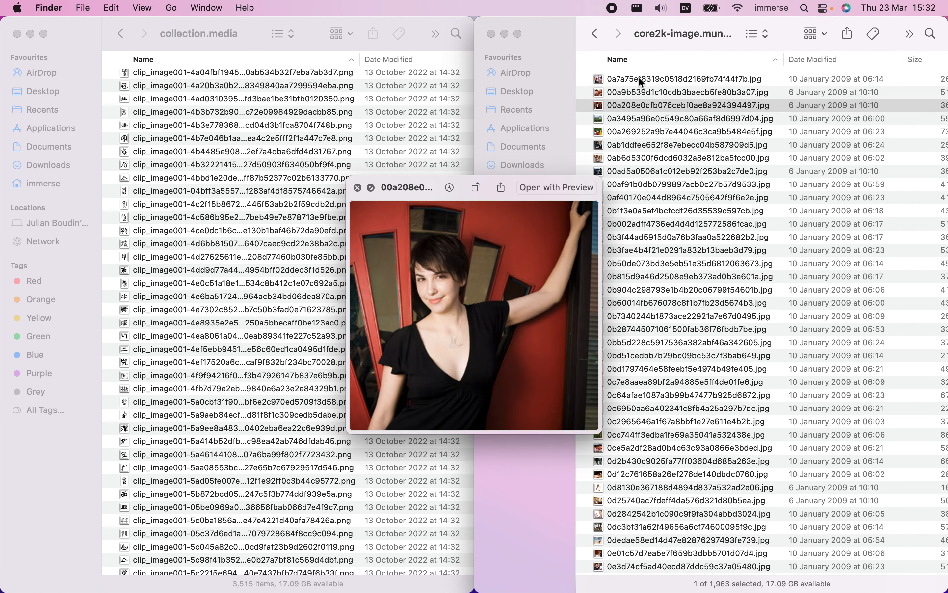
key(Down)
key(Down)
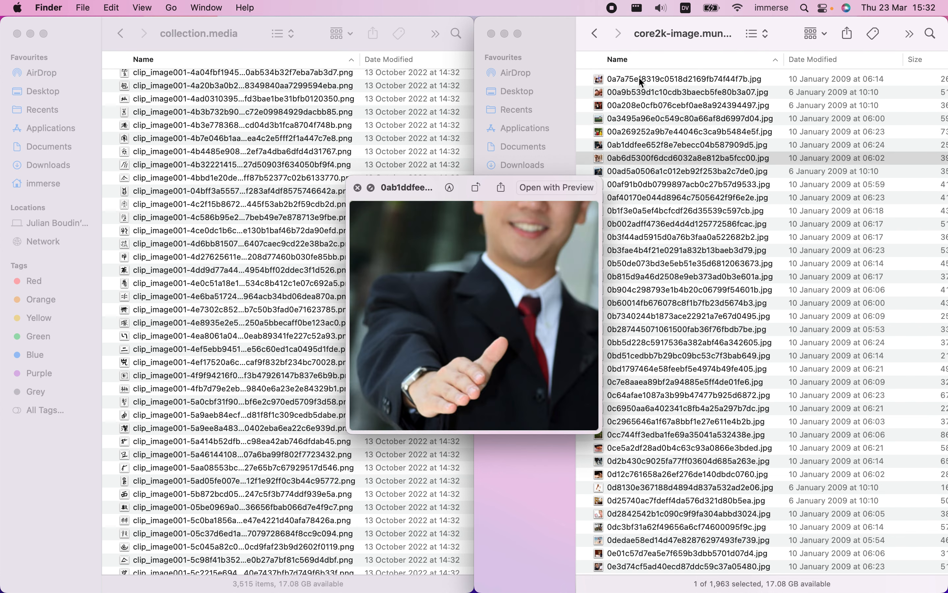
key(space)
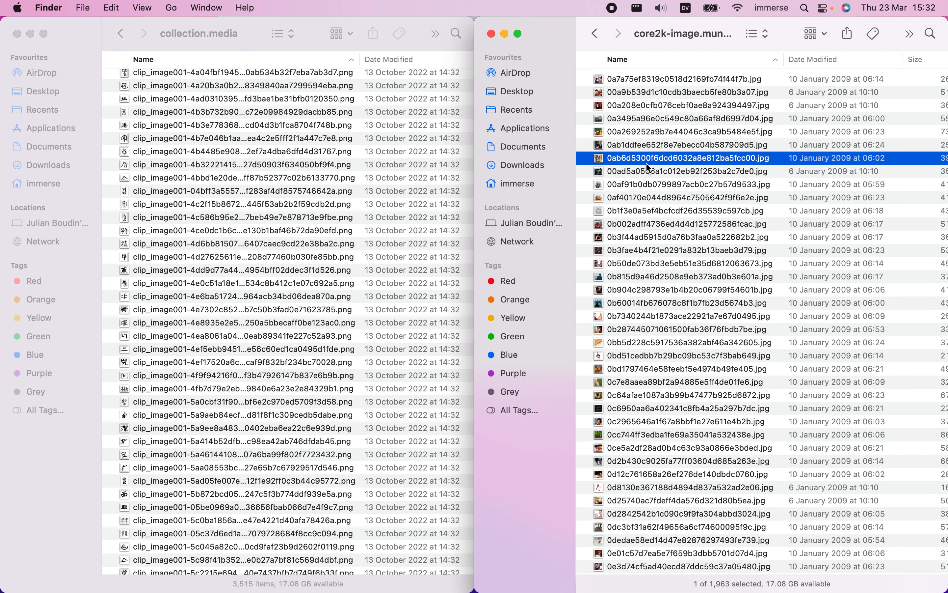
Copy all images from the core2k-image.munged folder into collection.media, then close the source folder and bring Anki forward
click(658, 214)
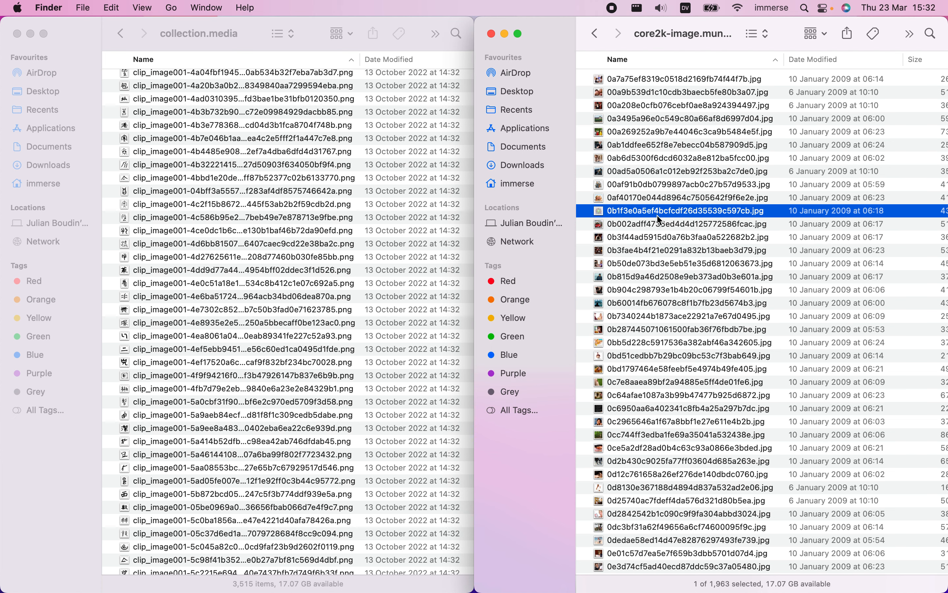
key(cmd+a)
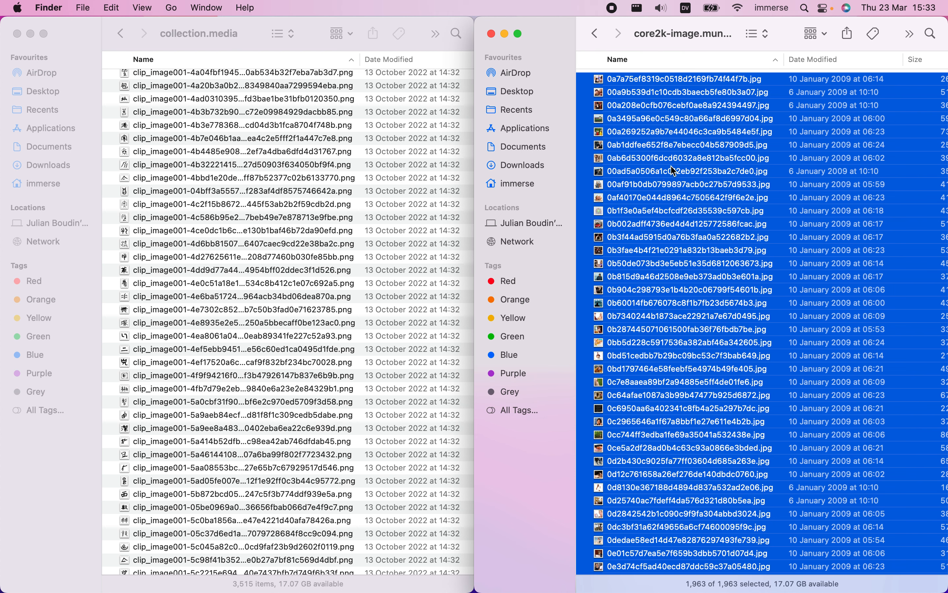
drag(672, 164, 671, 171)
click(246, 32)
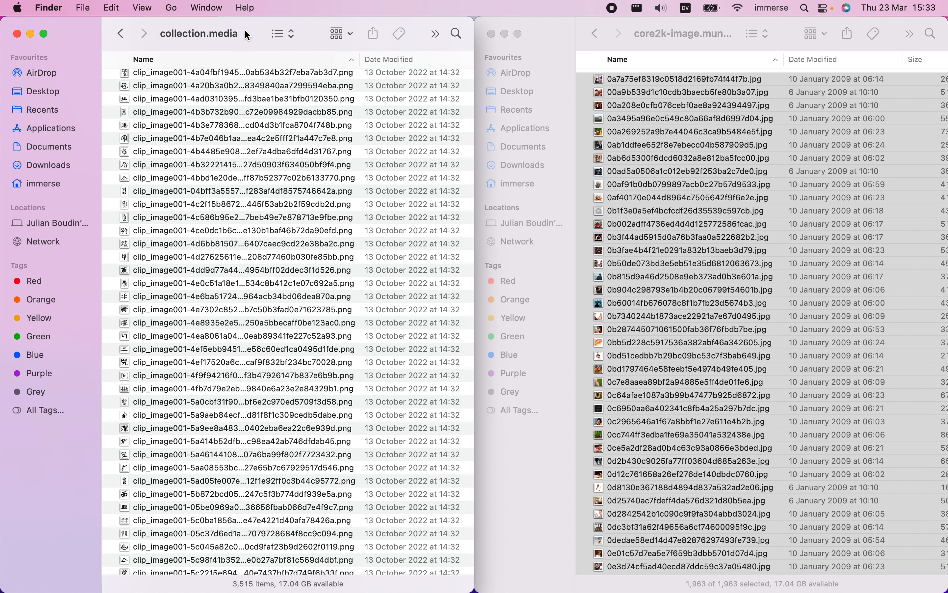
key(super+v)
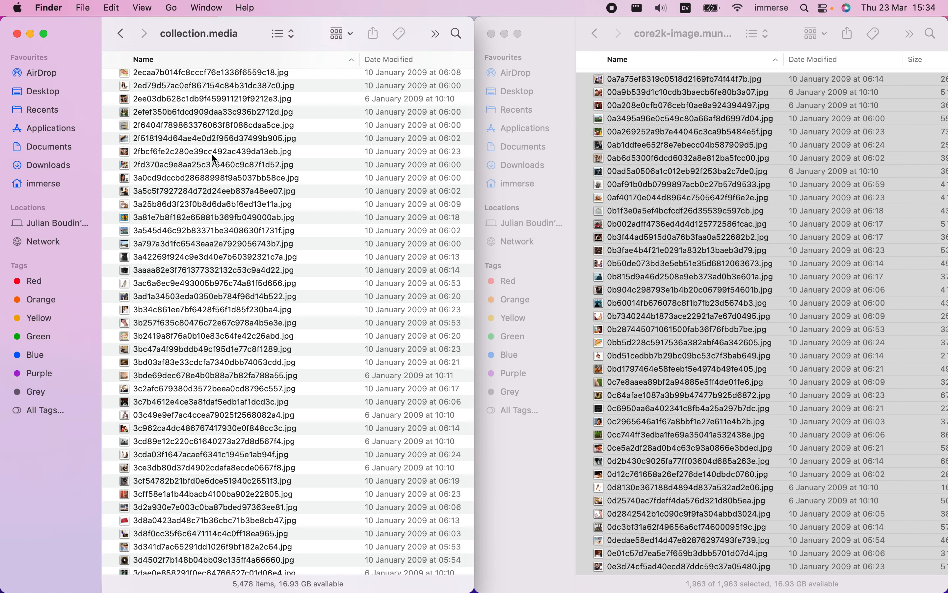
click(492, 35)
click(584, 140)
drag(584, 138, 587, 131)
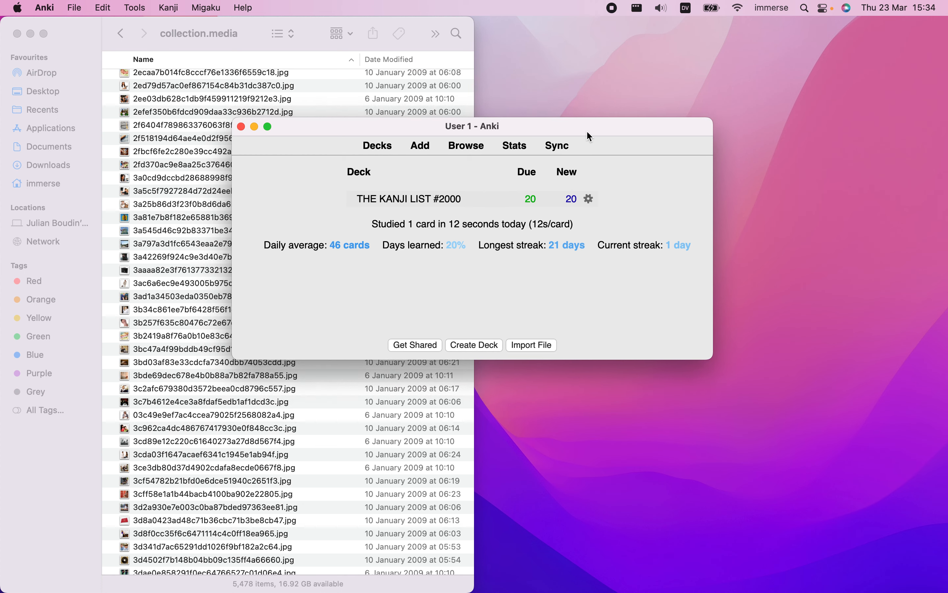
Switch to Chrome, close the Anki manual page and review the import and image steps in the DJT Anki guide
key(ctrl+Left)
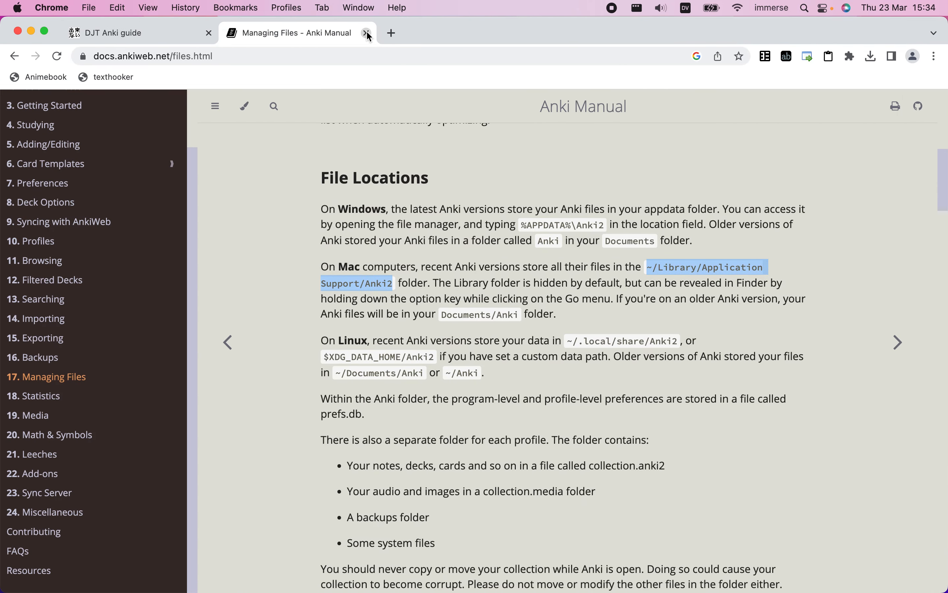
click(367, 34)
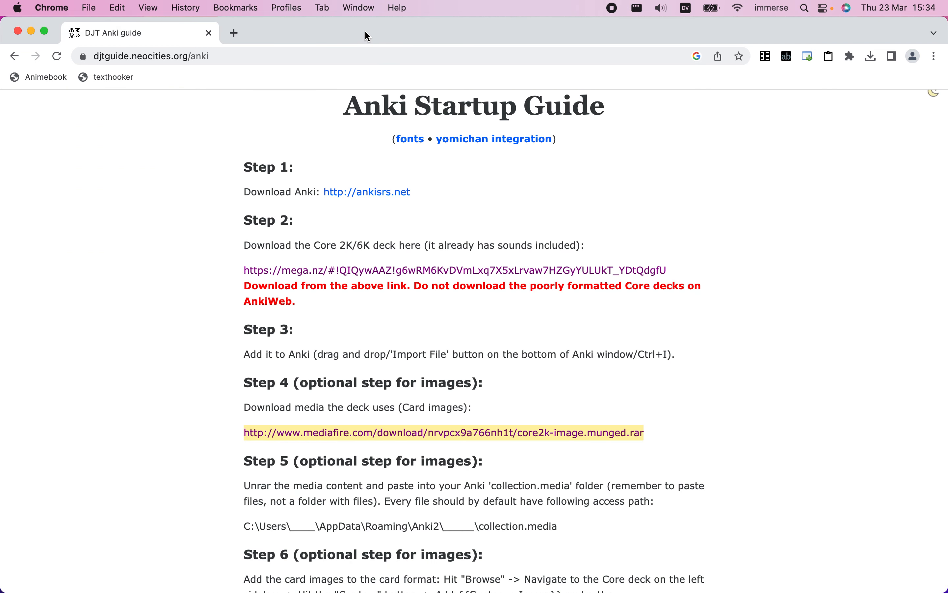
scroll(196, 173, down, 1)
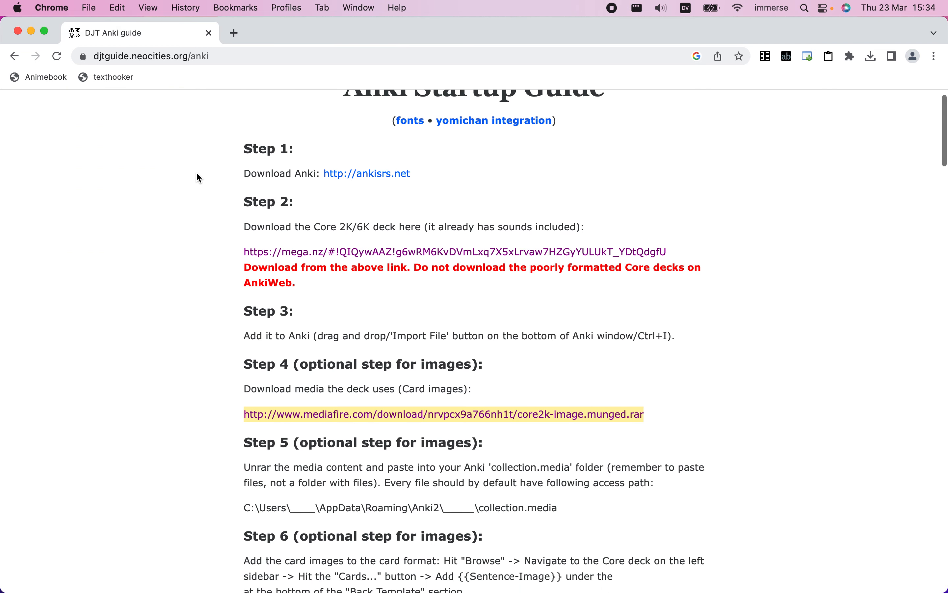
scroll(197, 175, down, 4)
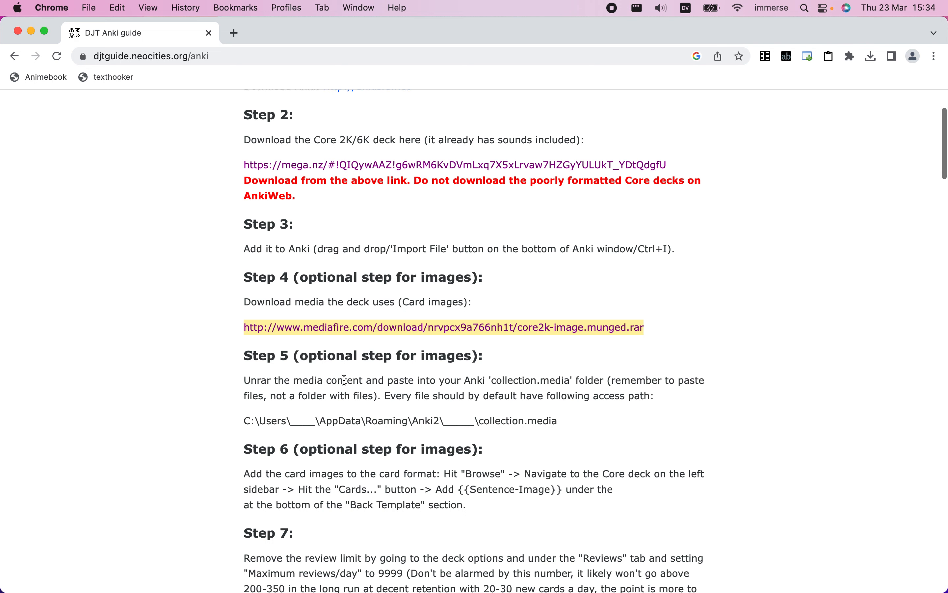
scroll(344, 380, up, 2)
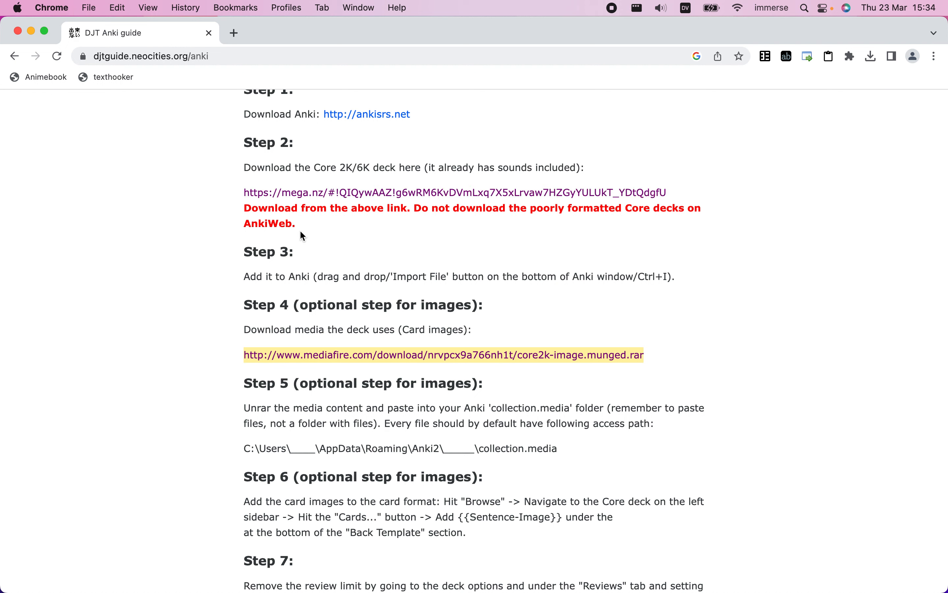
Import the downloaded Core 2k_6k Optimized Japanese Vocabulary.apkg deck into Anki and dismiss the import report
key(ctrl+Right)
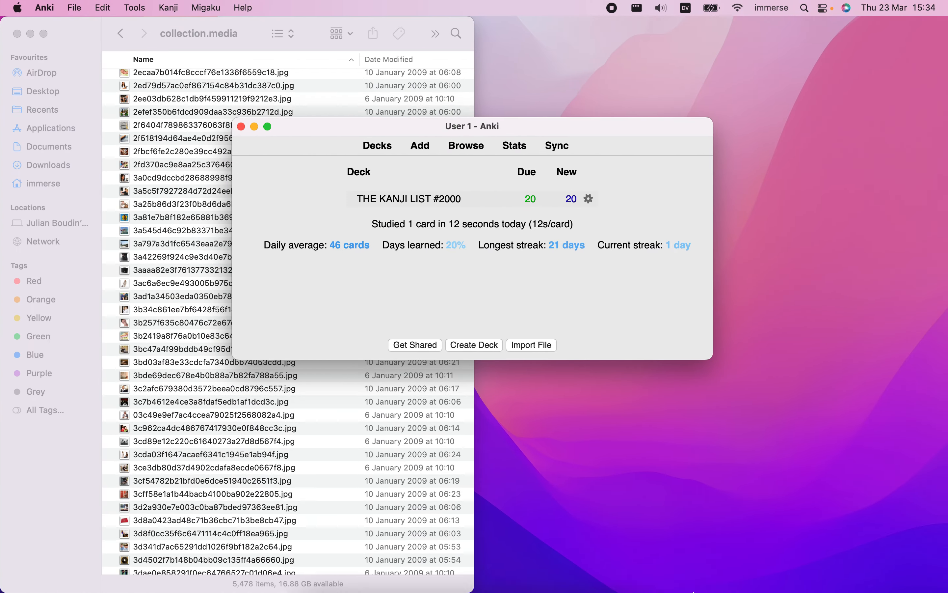
click(592, 566)
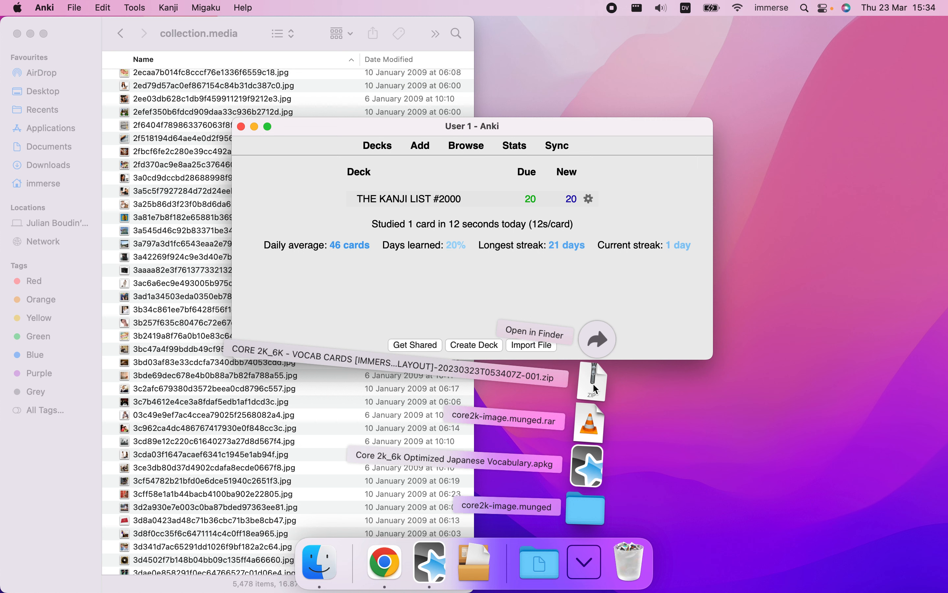
click(591, 462)
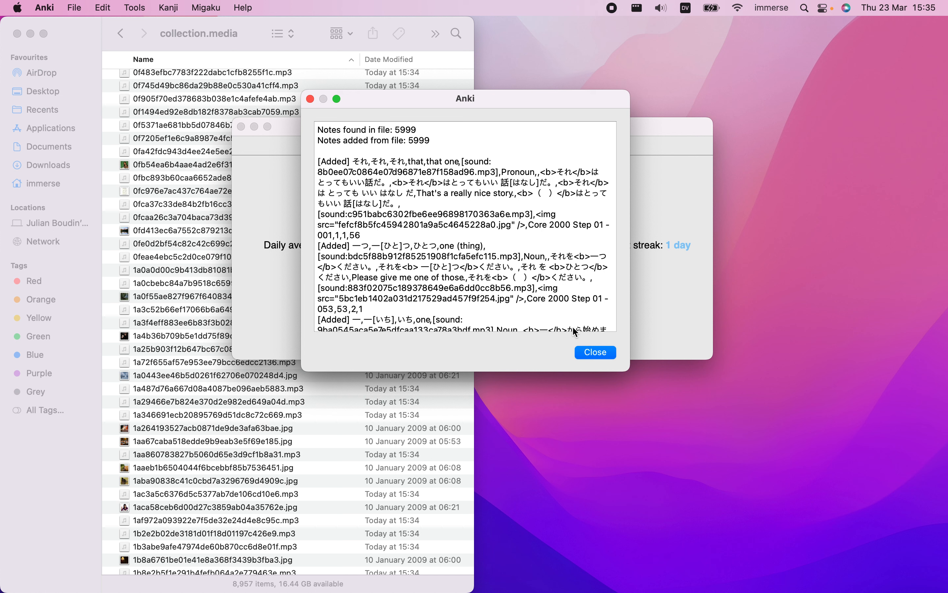
click(596, 353)
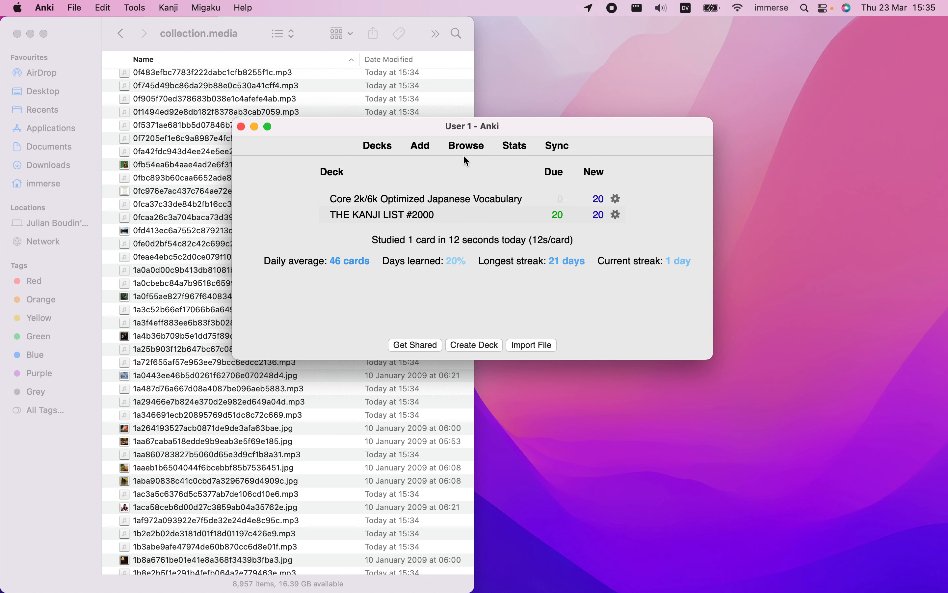
Browse the Core 2k/6k Optimized Japanese Vocabulary deck and preview its first card beside the card browser
click(470, 146)
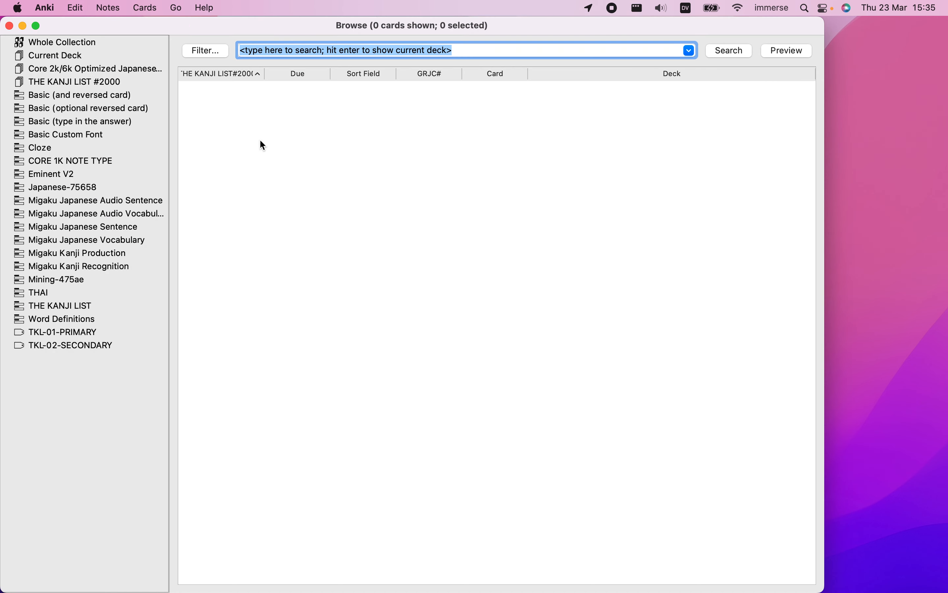
click(79, 70)
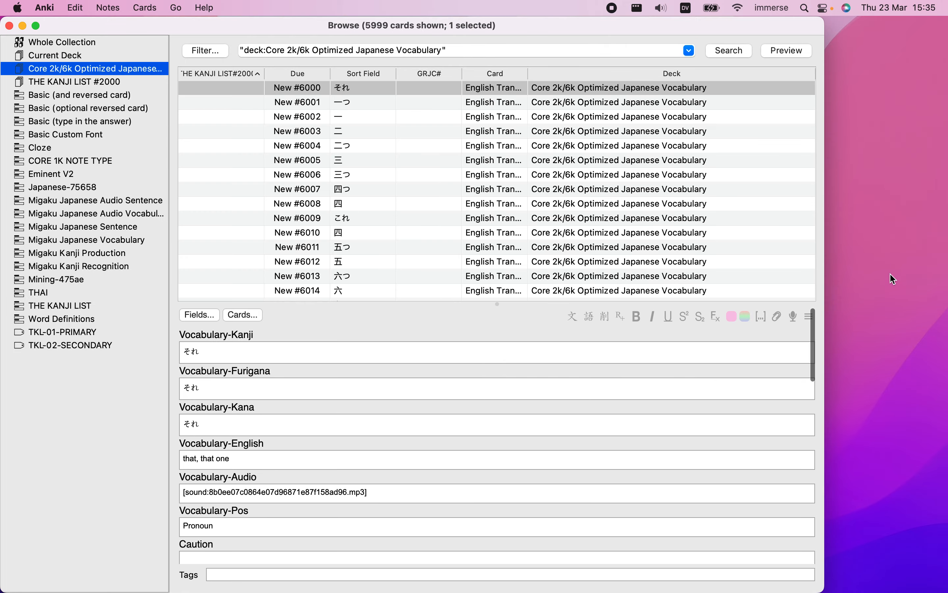
drag(579, 21, 0, 232)
click(436, 52)
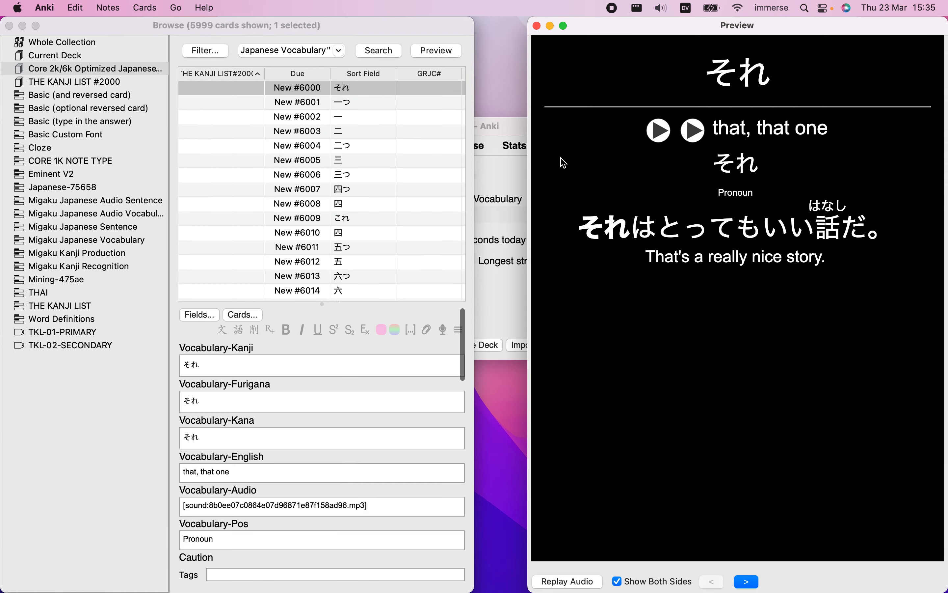
drag(528, 154, 475, 155)
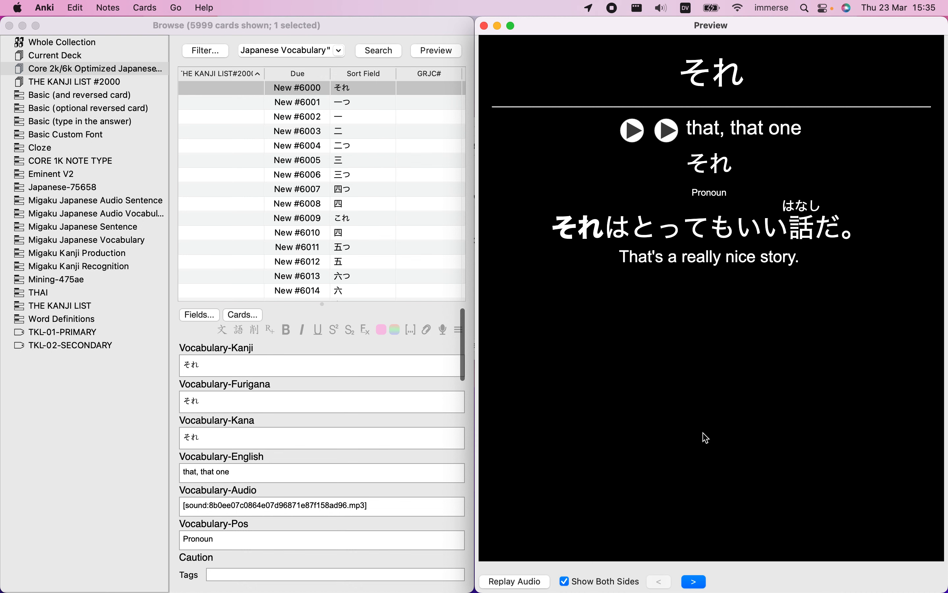
Switch to the DJT Anki guide in Chrome and highlight {{Sentence-Image}} in Step 6
key(ctrl+Left)
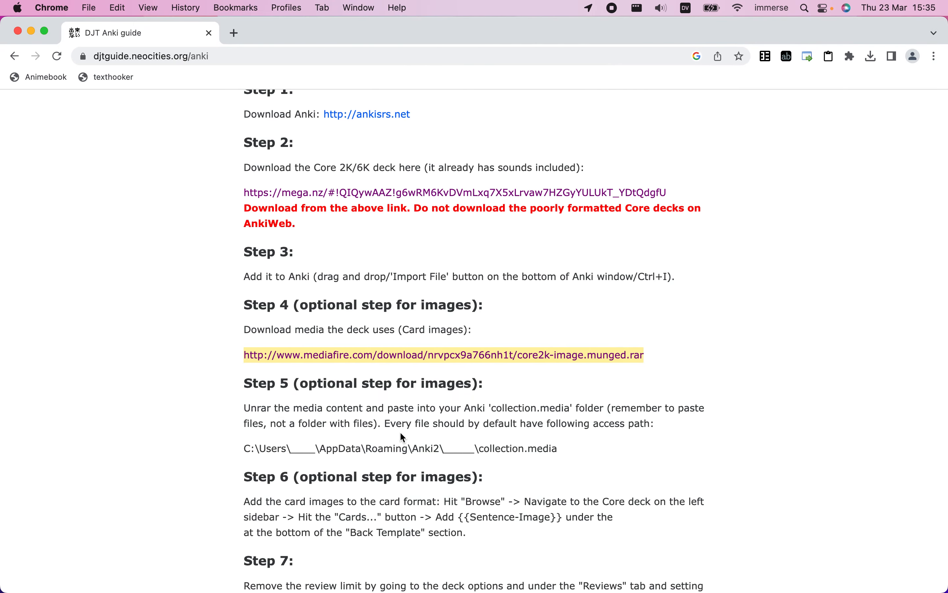
scroll(401, 433, down, 3)
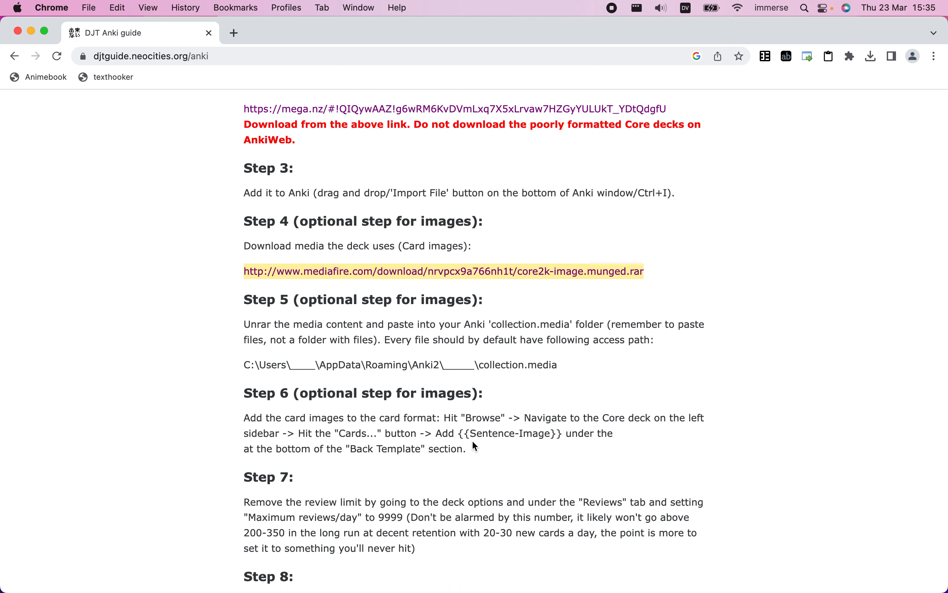
drag(459, 435, 562, 433)
key(super+c)
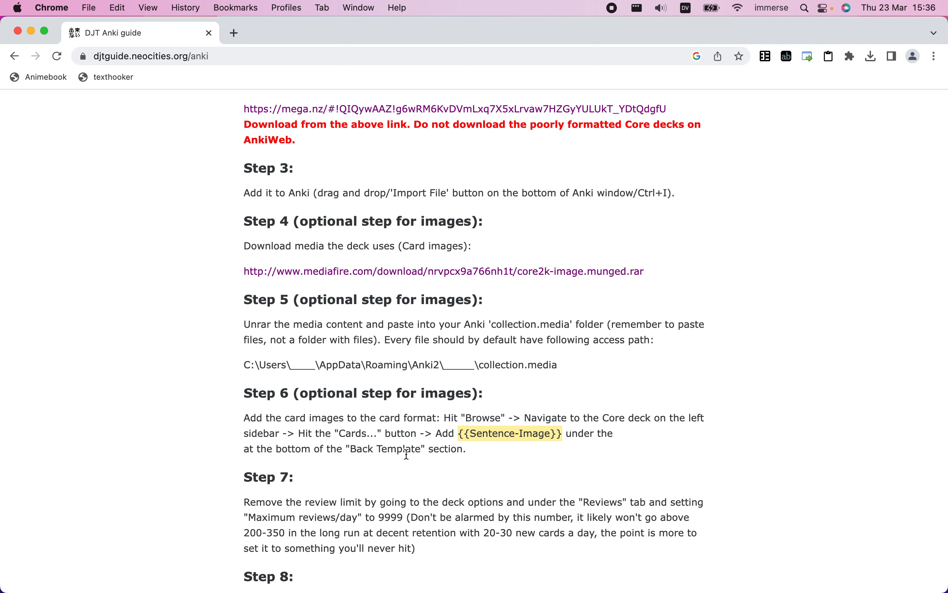
Return to Anki, close the card browser with its preview, and shift the main window slightly upward
key(ctrl+Right)
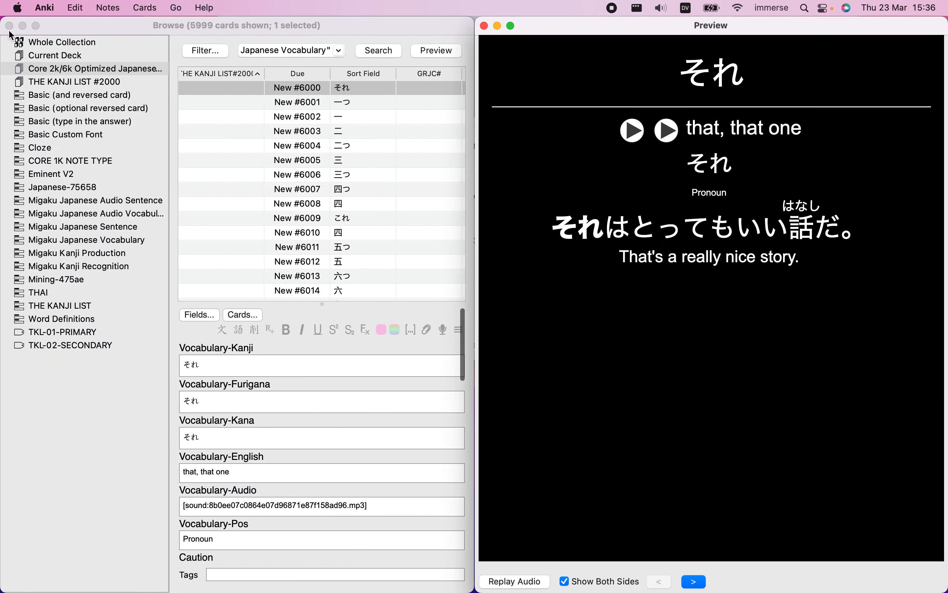
click(10, 26)
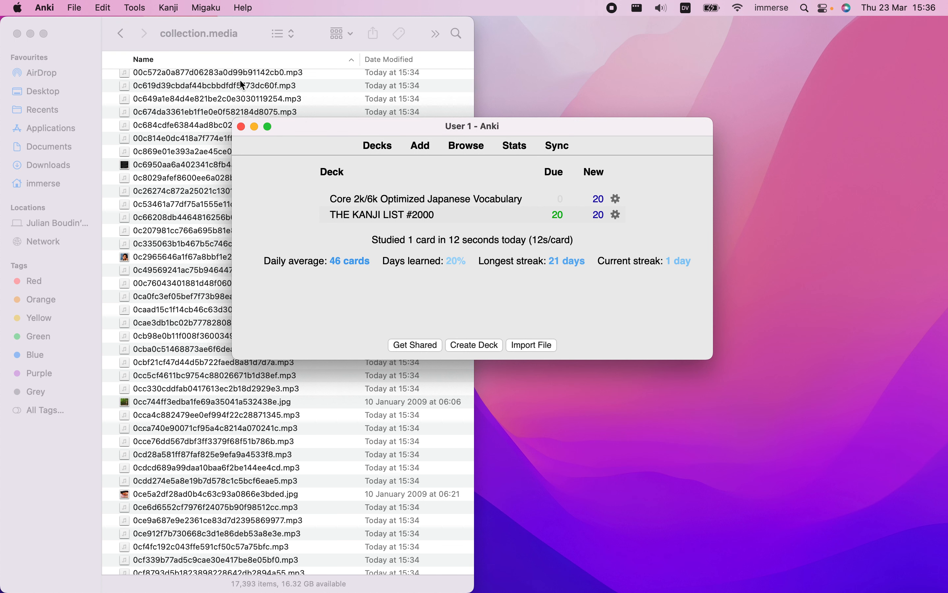
drag(321, 125, 316, 116)
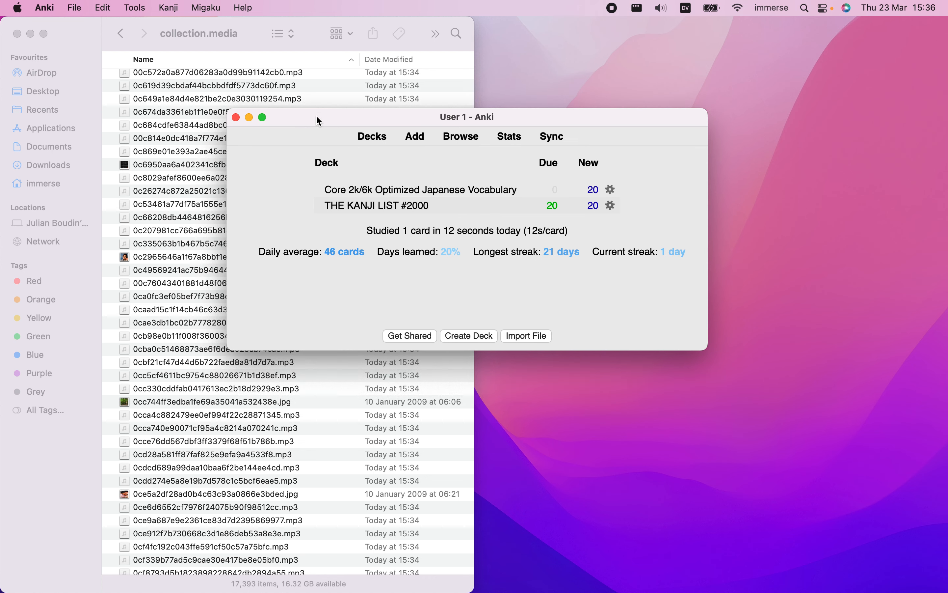
Add {{Sentence-Image}} at the end of the back template of the Core 2k/6k deck's cards and save the card type
click(462, 136)
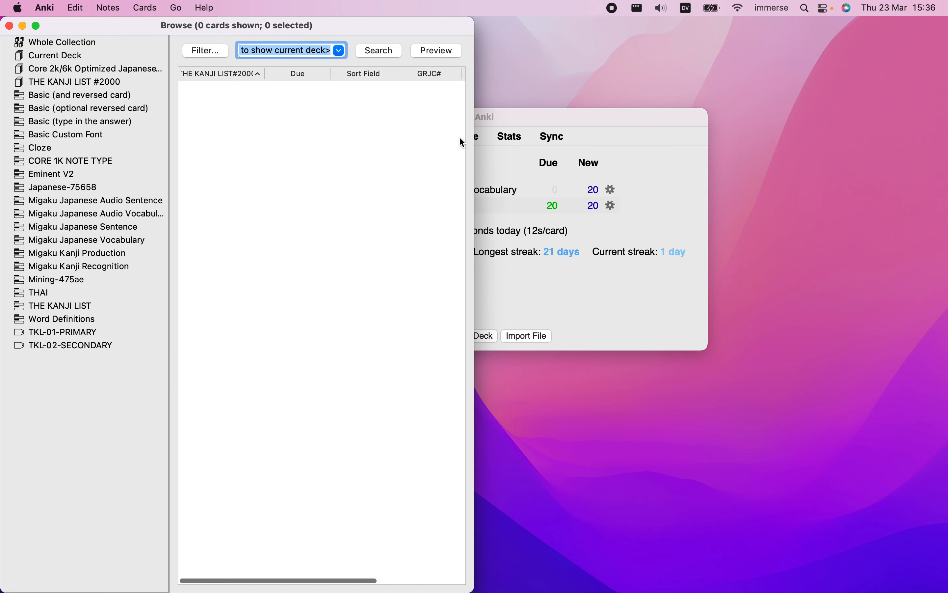
click(58, 66)
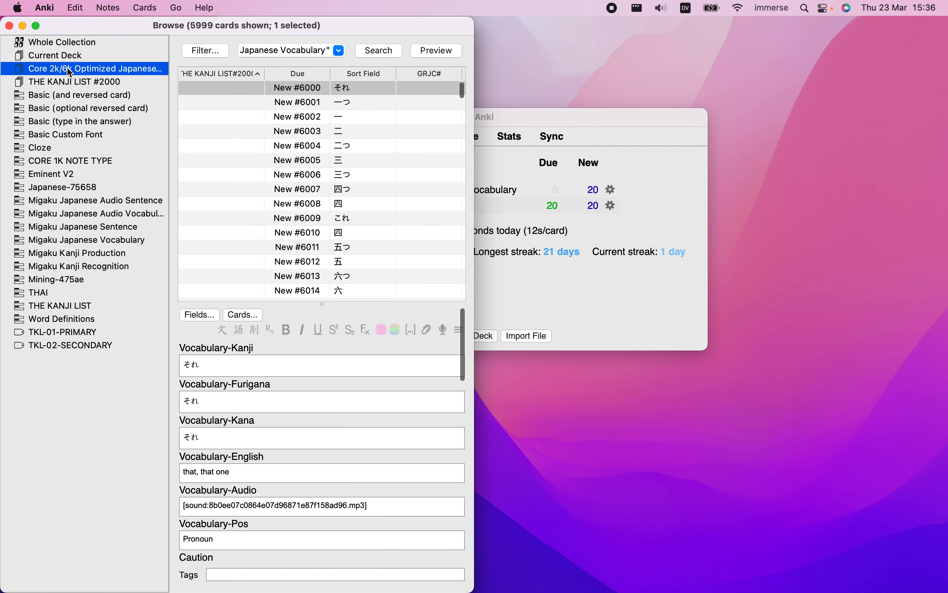
click(255, 316)
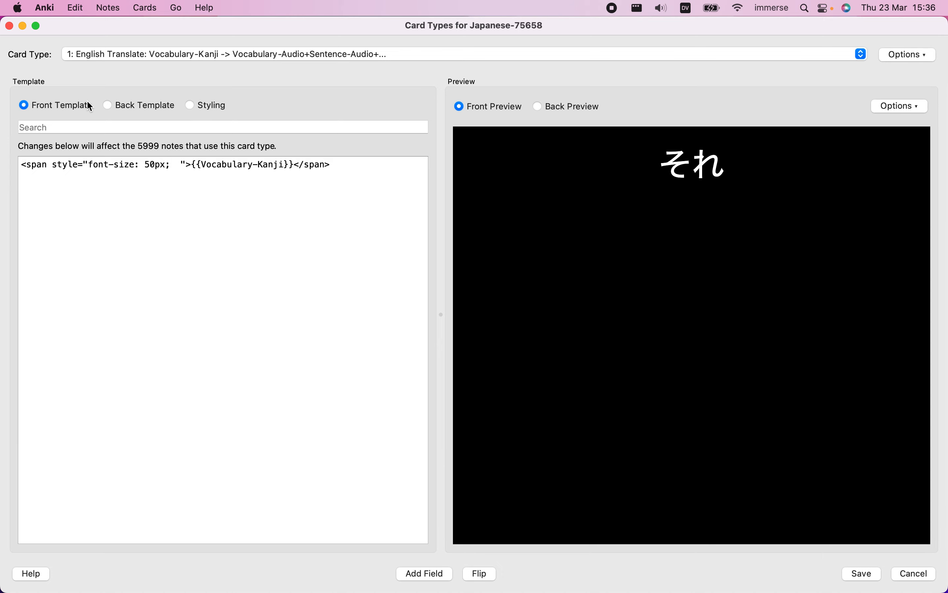
click(144, 109)
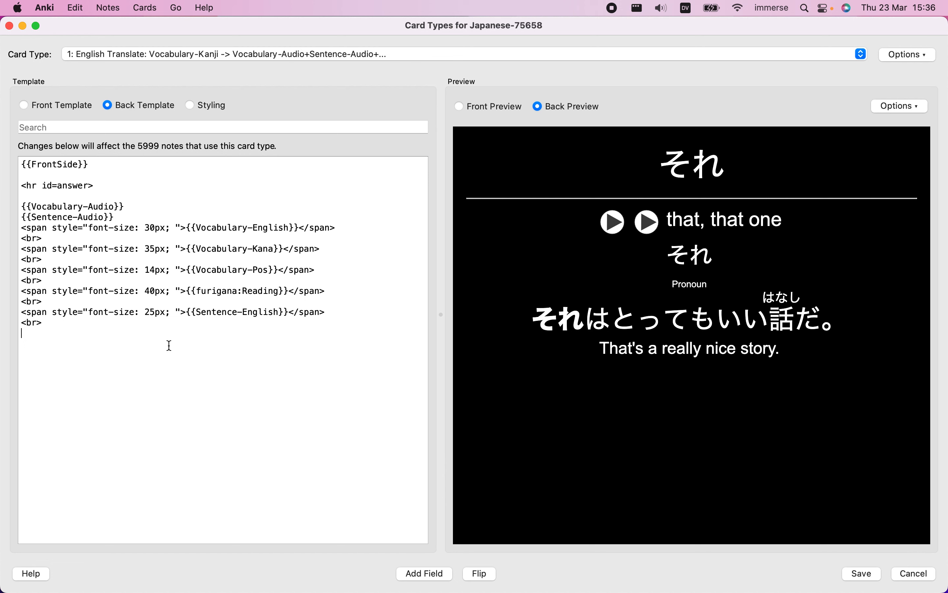
key(super+v)
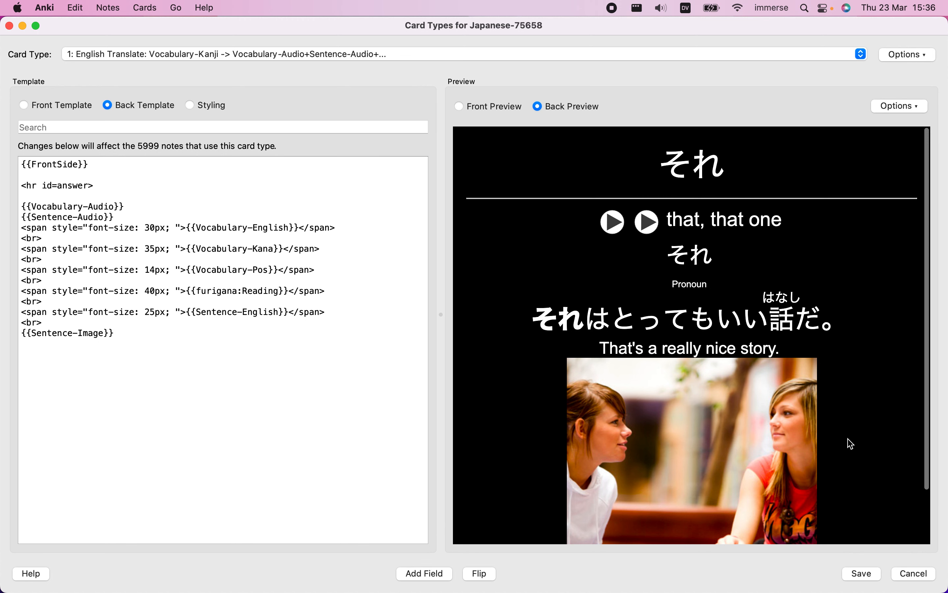
scroll(850, 443, down, 3)
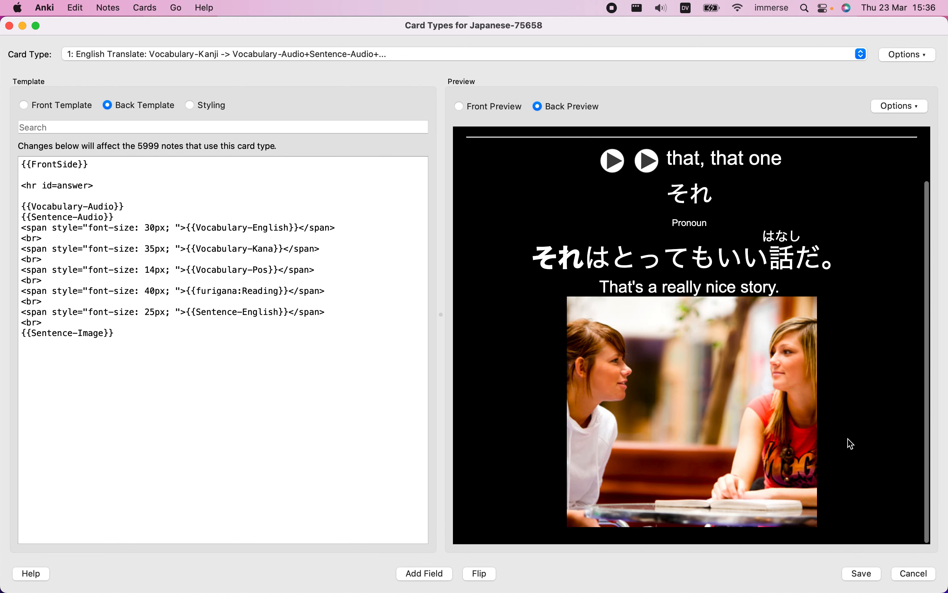
click(863, 573)
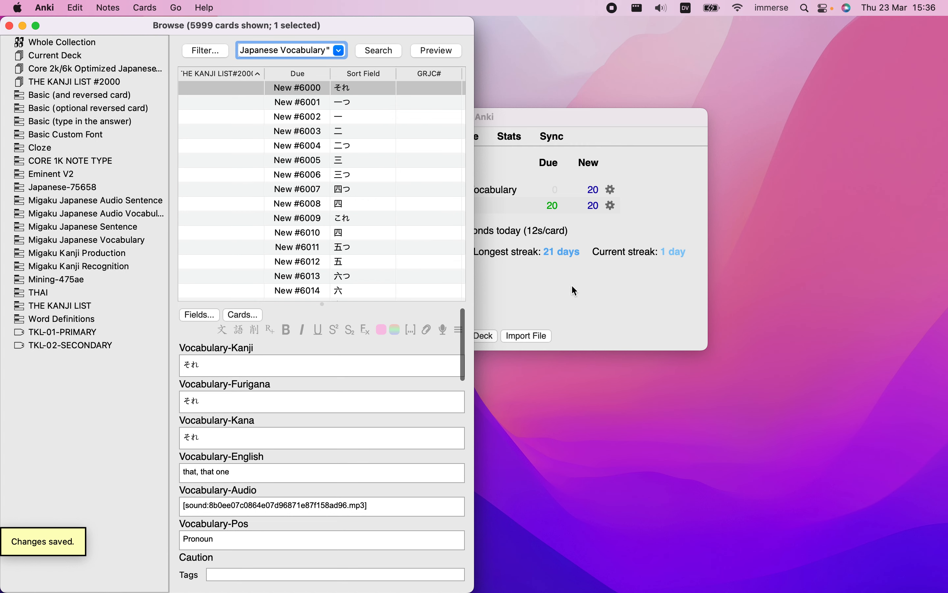
Preview the first card of the Core 2k/6k deck and go through the following four cards to check their images
click(439, 51)
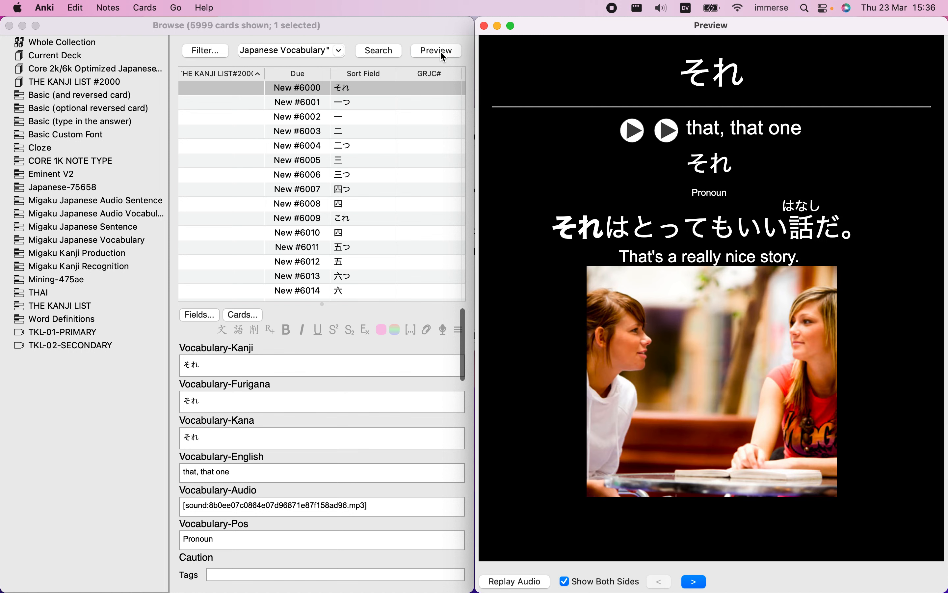
click(407, 99)
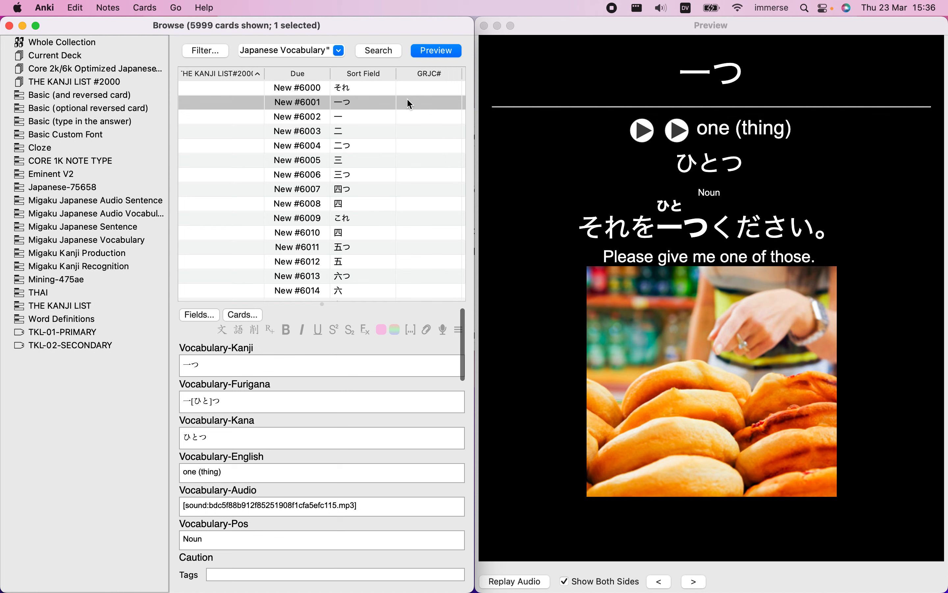
key(Down)
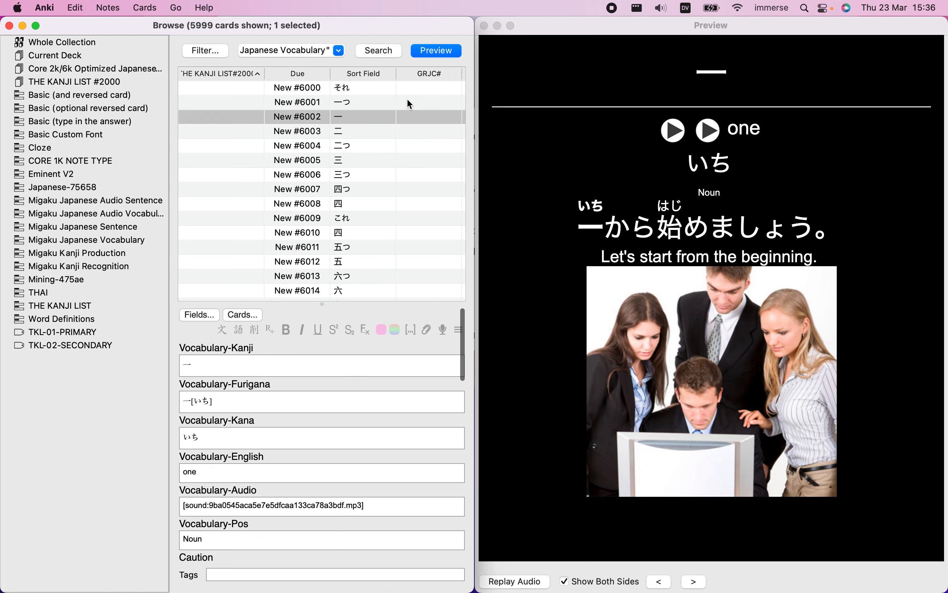
key(Down)
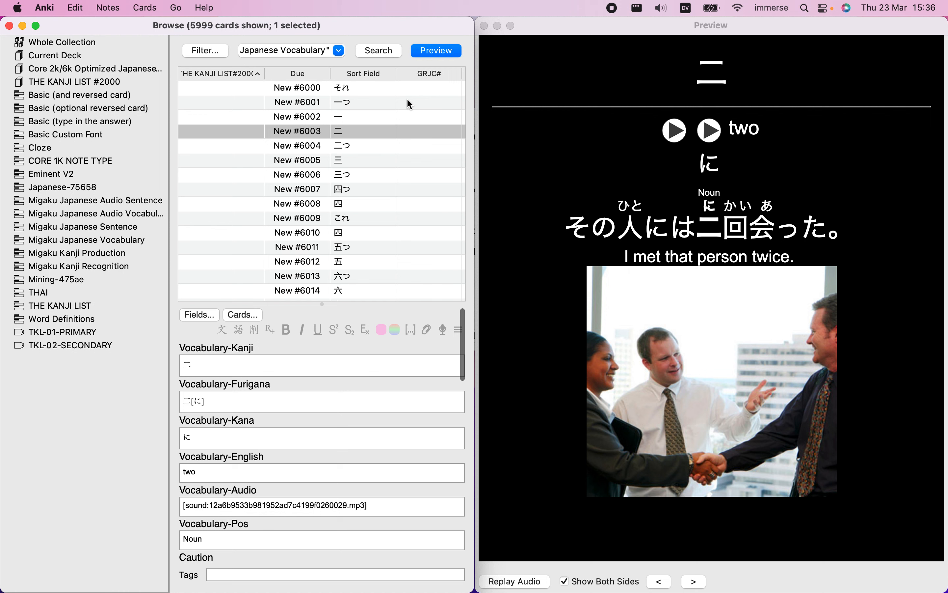
key(Down)
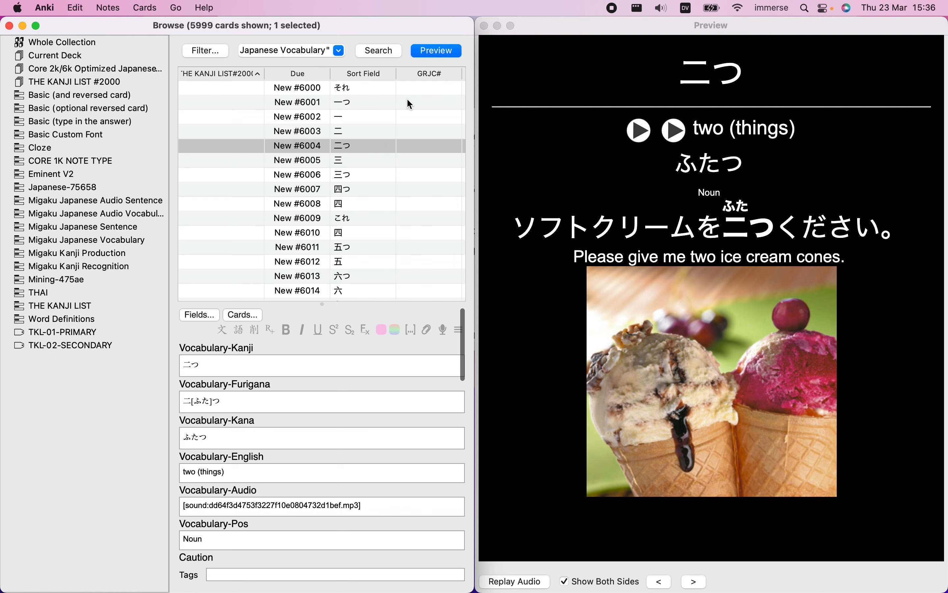
click(529, 160)
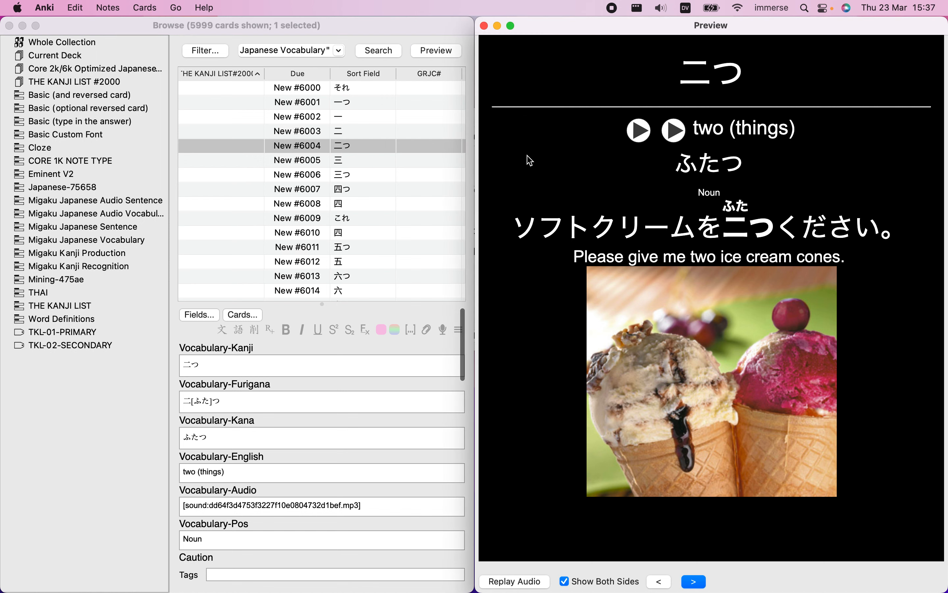
scroll(410, 202, down, 1)
Make Sort Field the first column of the card list and select the それ card
click(365, 73)
drag(365, 74, 179, 78)
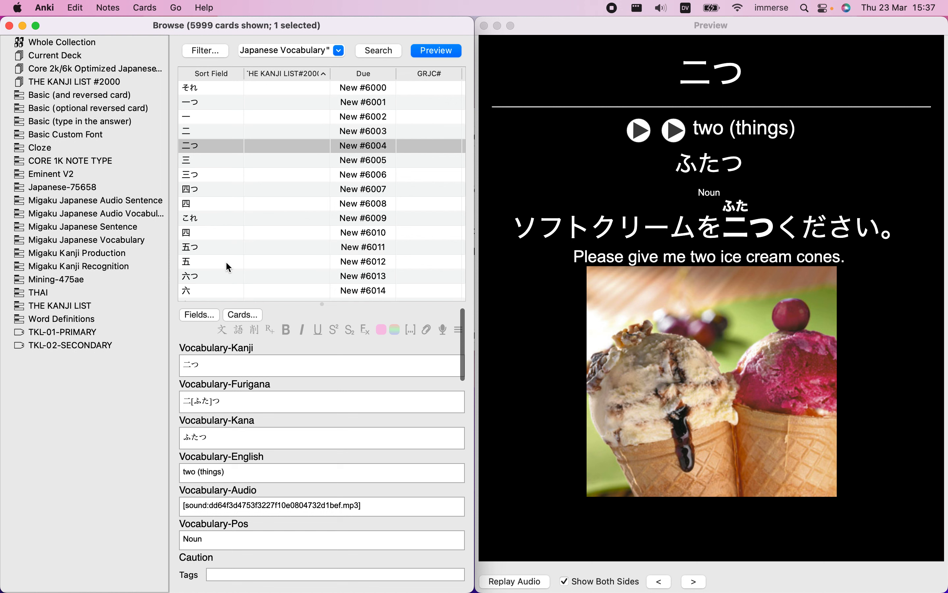
click(214, 89)
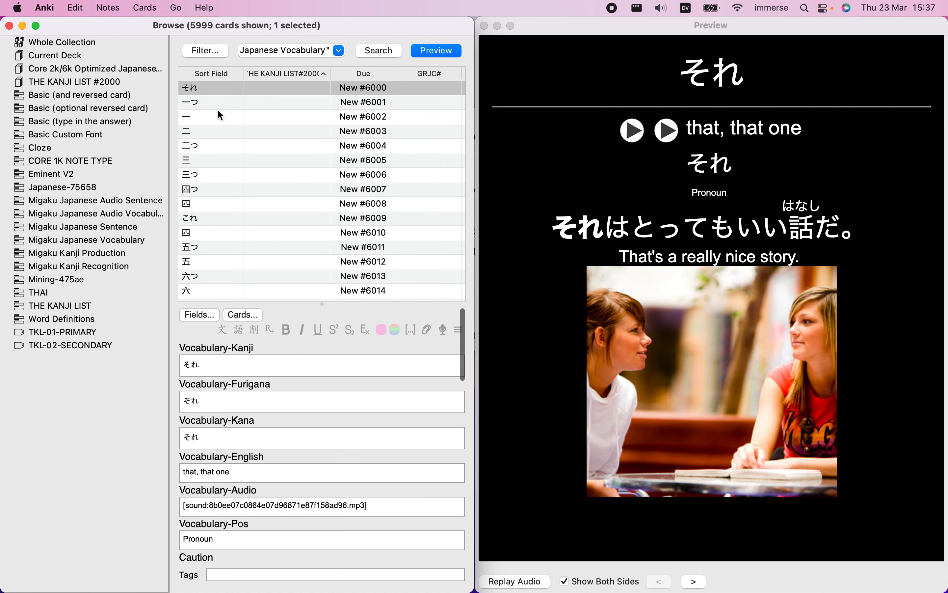
Switch to the DJT Anki guide in Chrome and read Steps 7 and 8 and the retention tips
key(ctrl+Left)
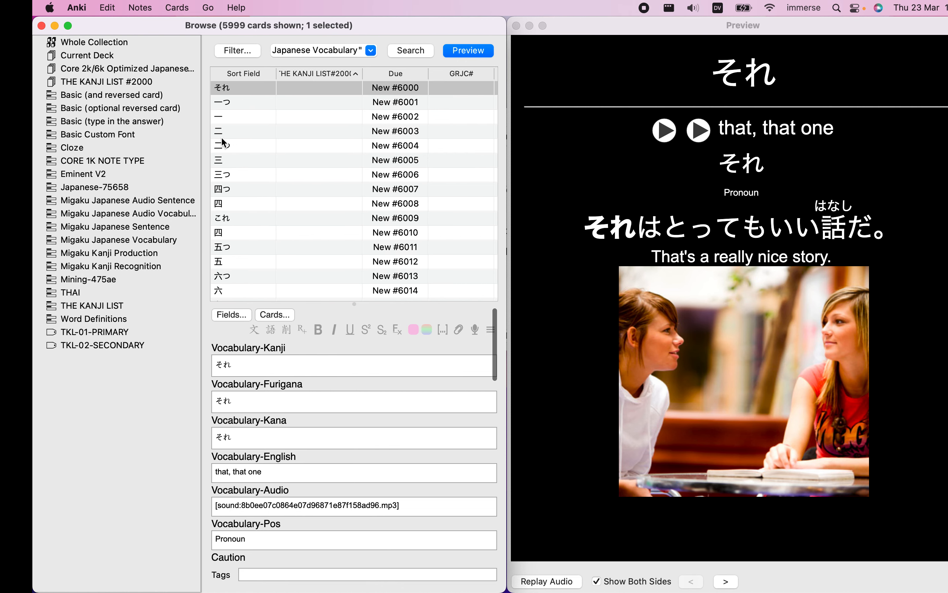
scroll(211, 354, down, 10)
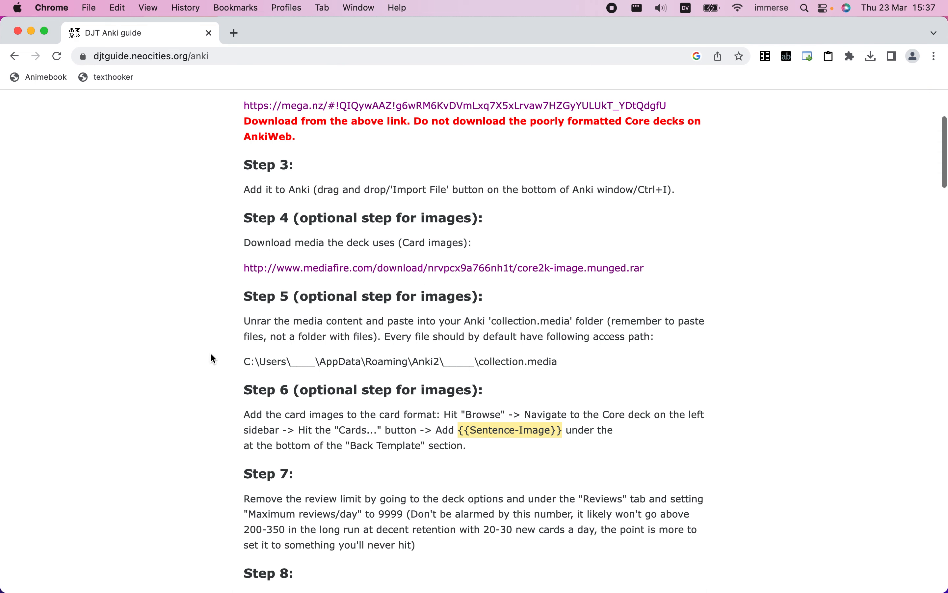
scroll(210, 352, down, 3)
scroll(211, 354, down, 10)
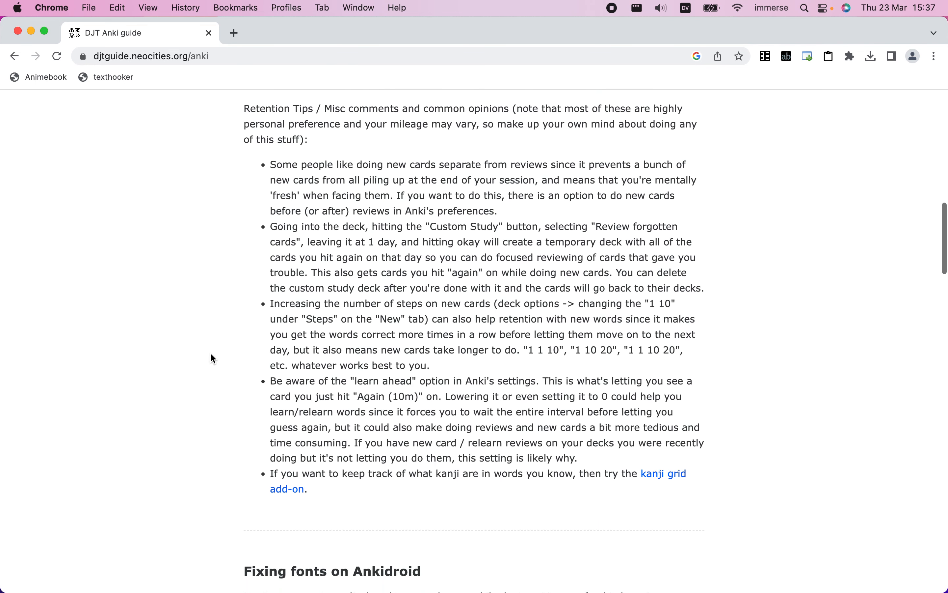
scroll(211, 354, up, 11)
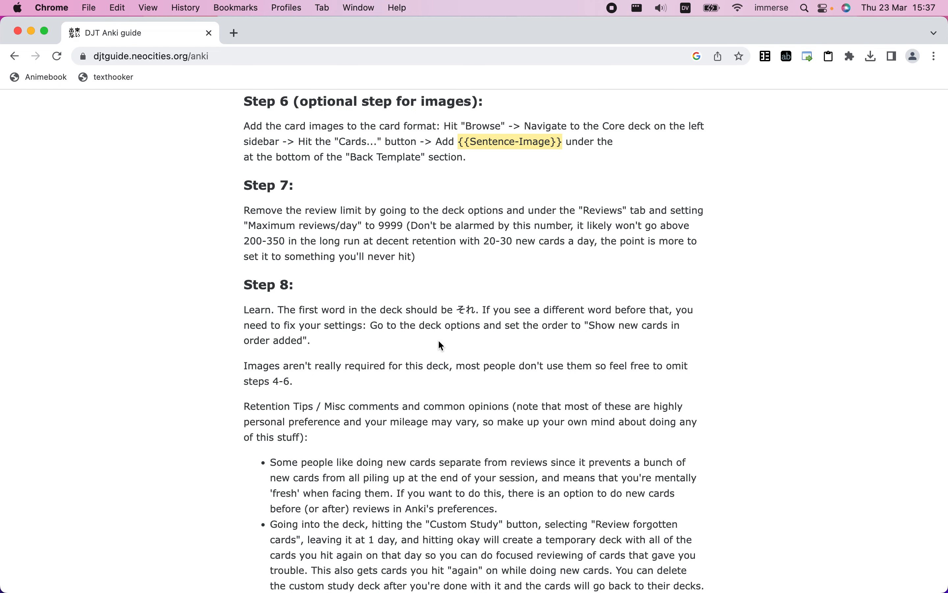
Return to Anki, close the card browser, maximize the main window and open the options of the Core 2k/6k deck
key(ctrl+Right)
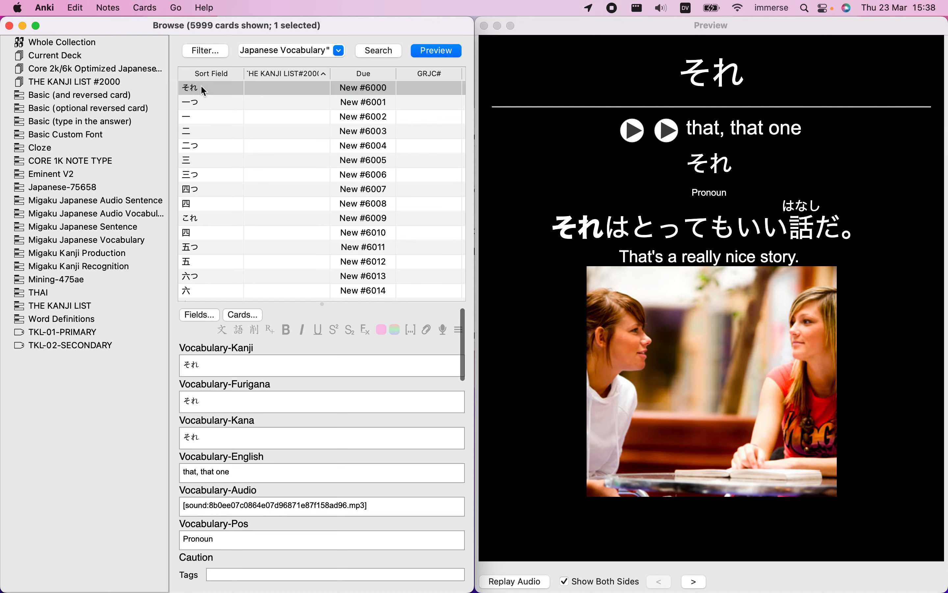
click(9, 26)
double_click(340, 119)
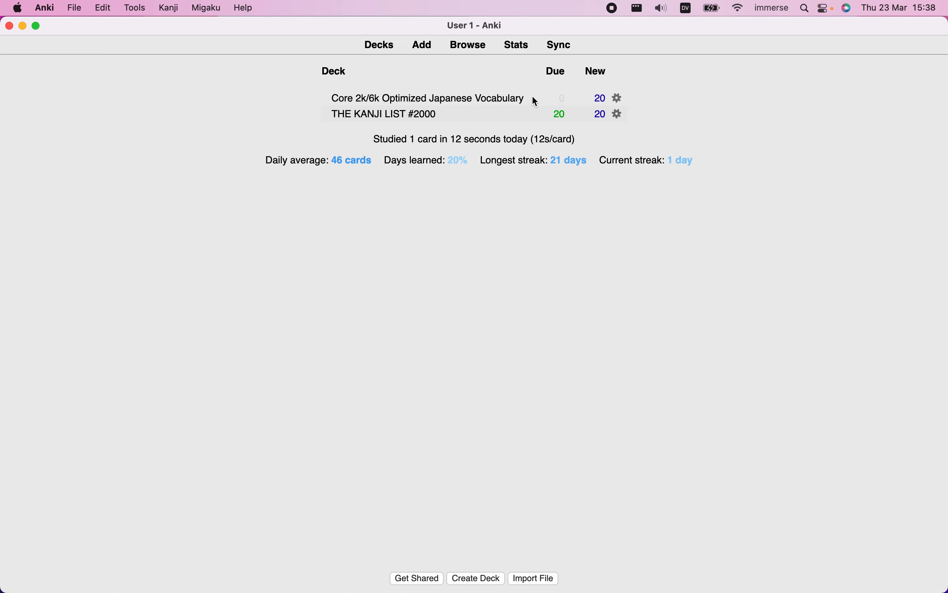
click(619, 99)
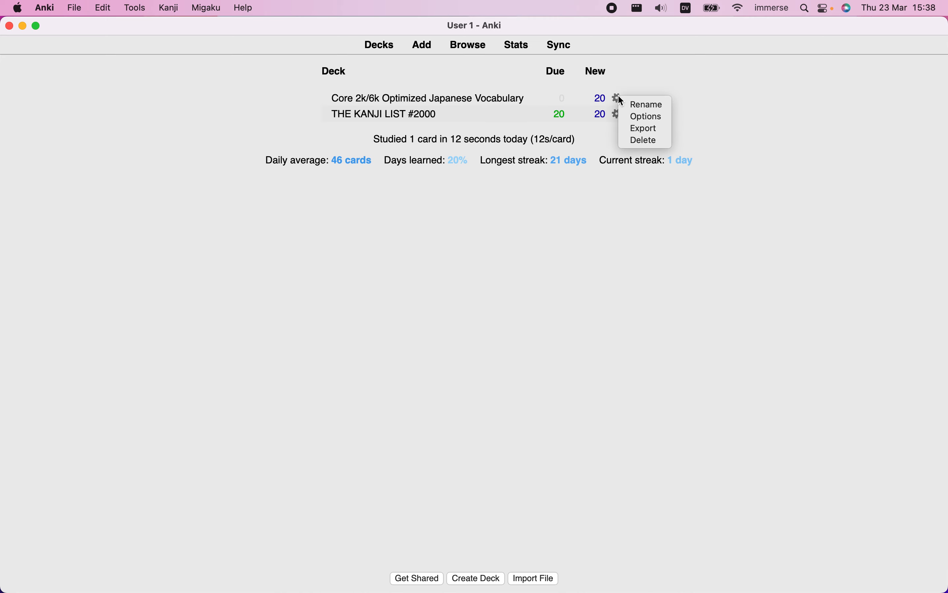
click(647, 117)
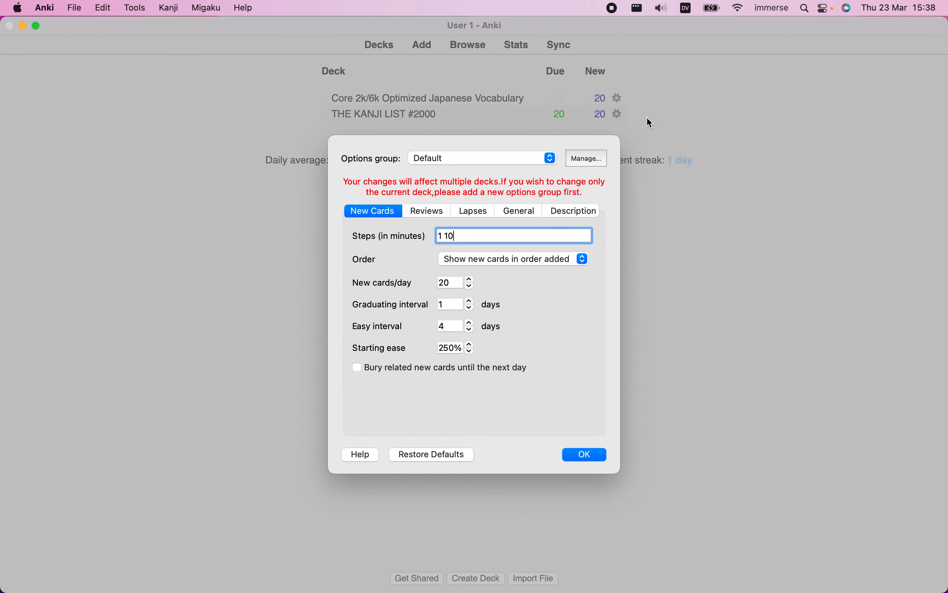
Check Step 8 of the guide in Chrome, and in Anki's deck options choose "Show new cards in order added" as the order and accept
key(ctrl+Left)
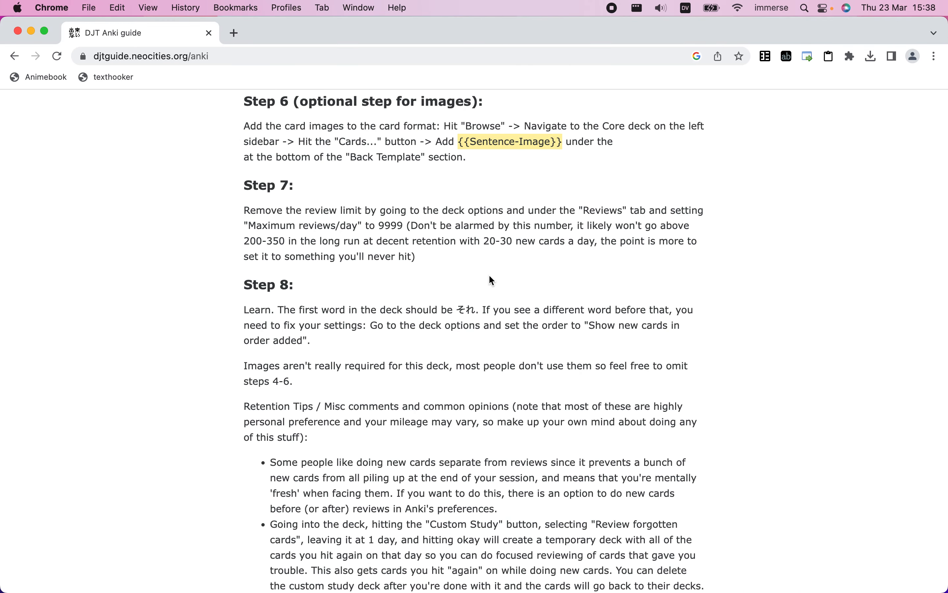
scroll(490, 276, down, 3)
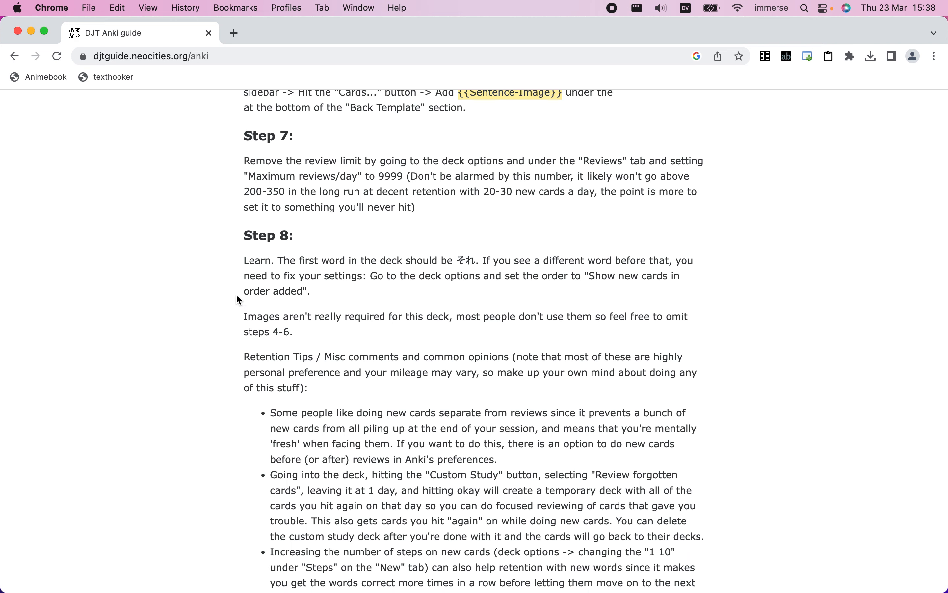
key(ctrl+Right)
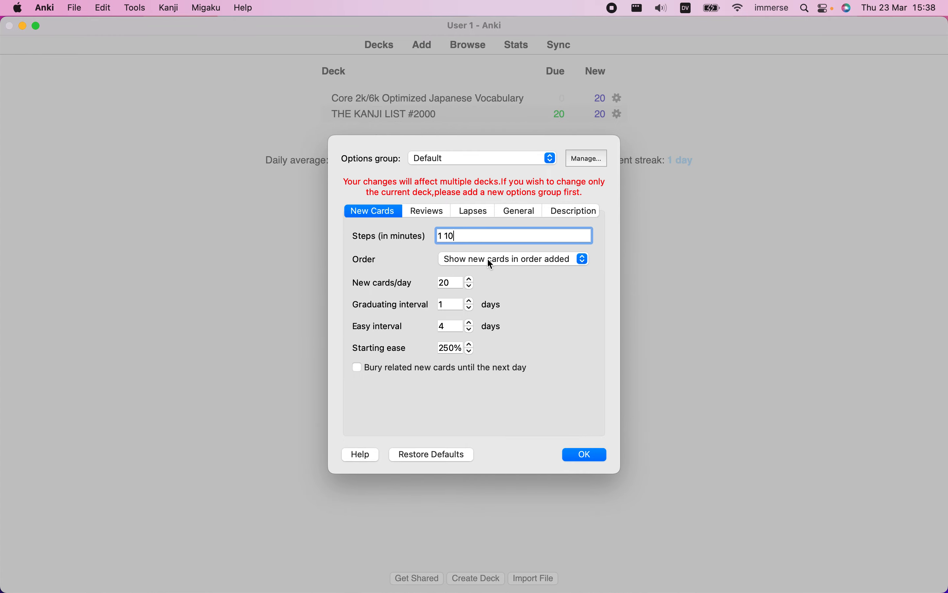
click(546, 260)
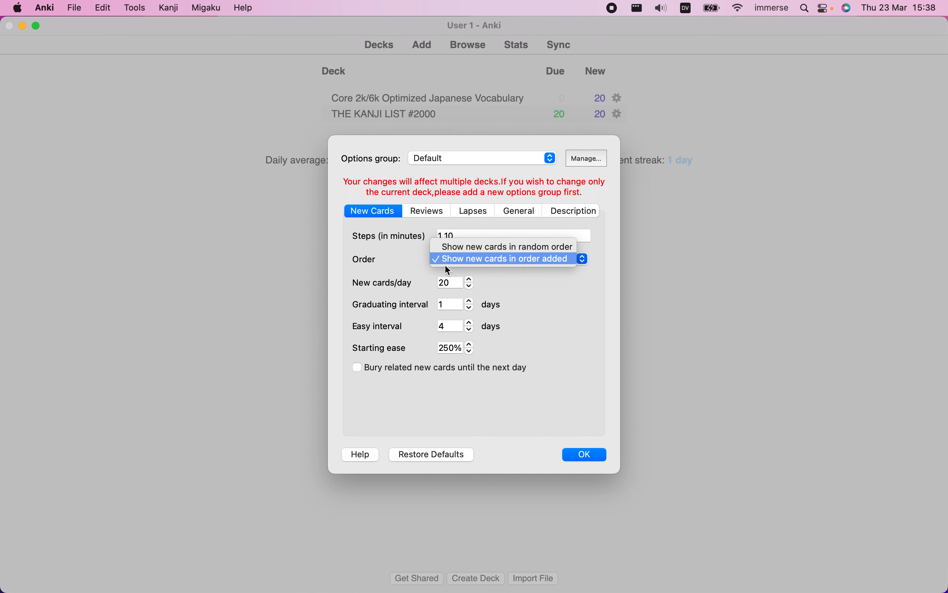
click(508, 261)
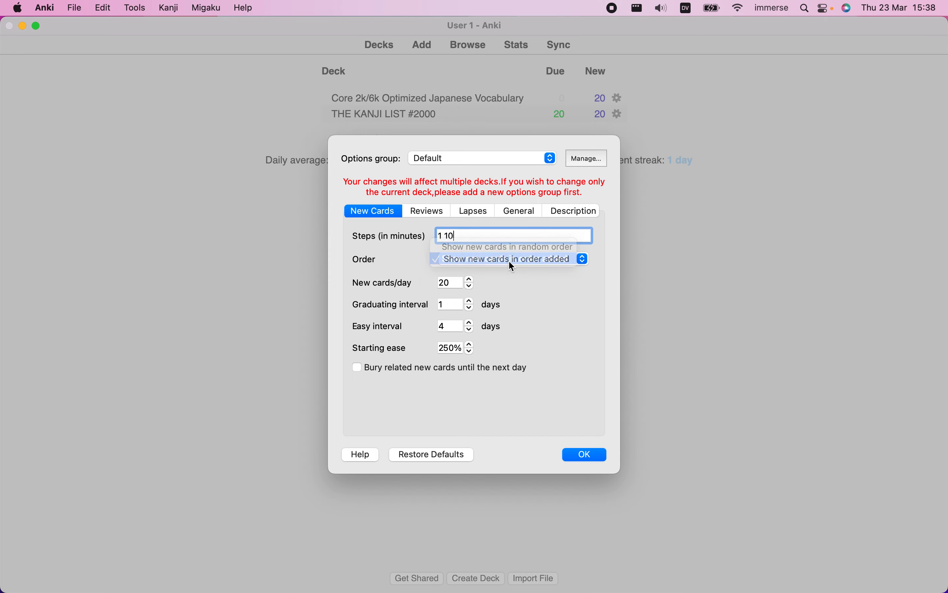
click(603, 451)
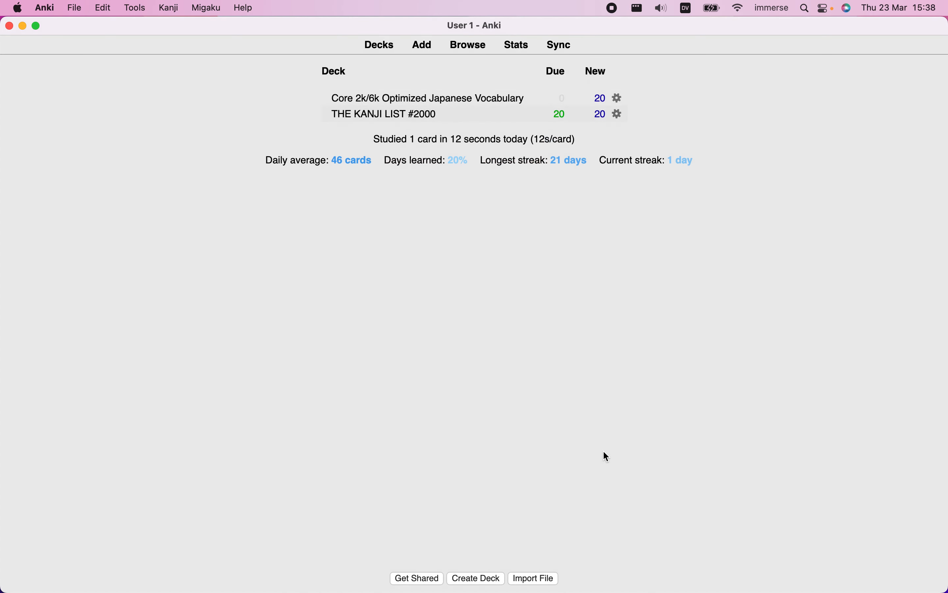
Browse the Core 2k/6k deck with the preview open and inspect the なる and ところ cards further down the list
click(468, 43)
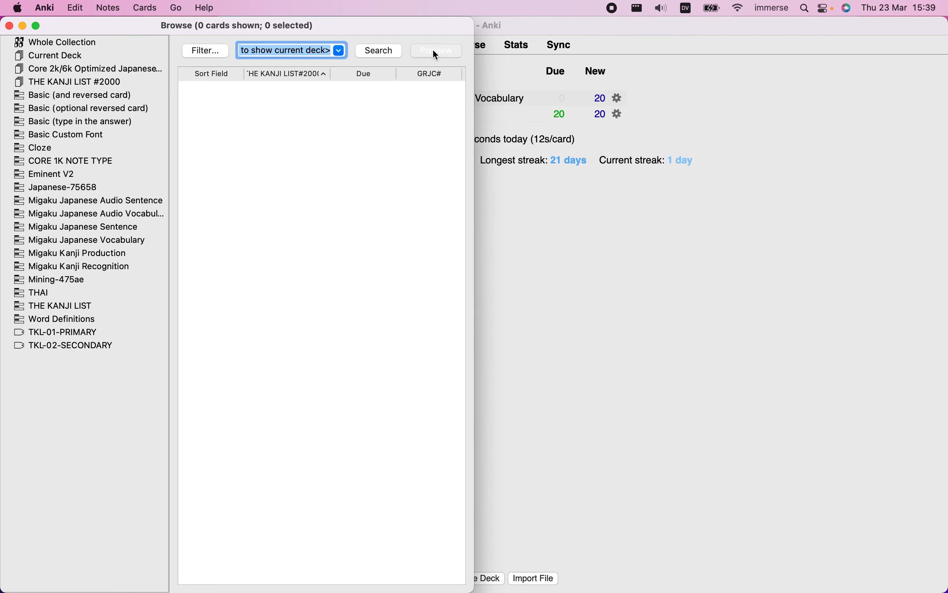
click(435, 54)
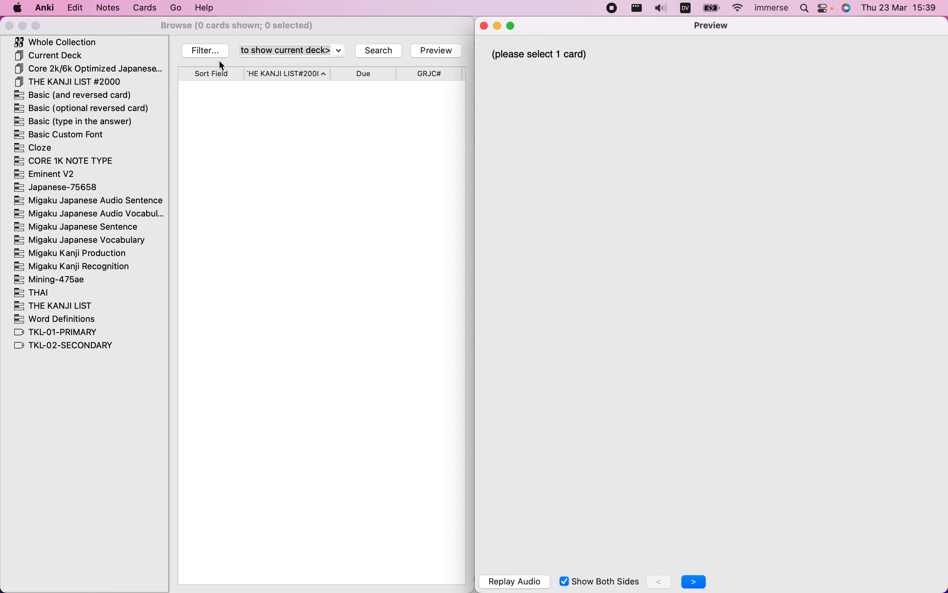
click(127, 69)
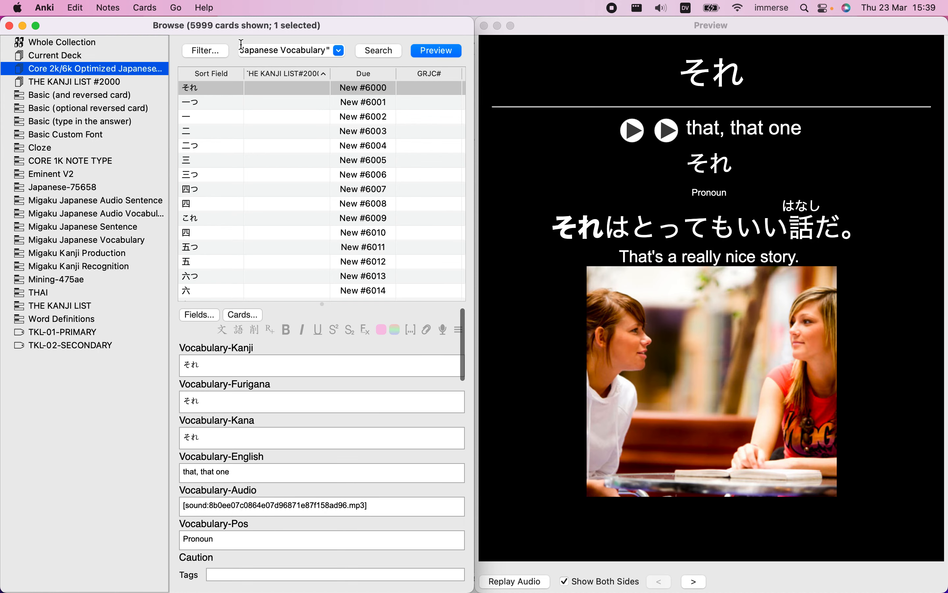
scroll(431, 219, down, 5)
click(431, 219)
scroll(431, 219, down, 1)
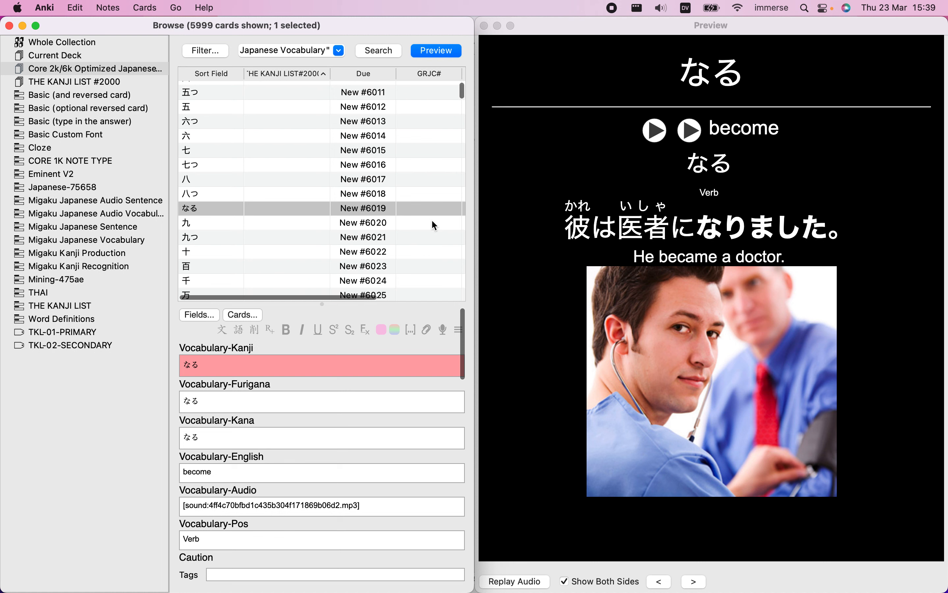
scroll(431, 220, down, 10)
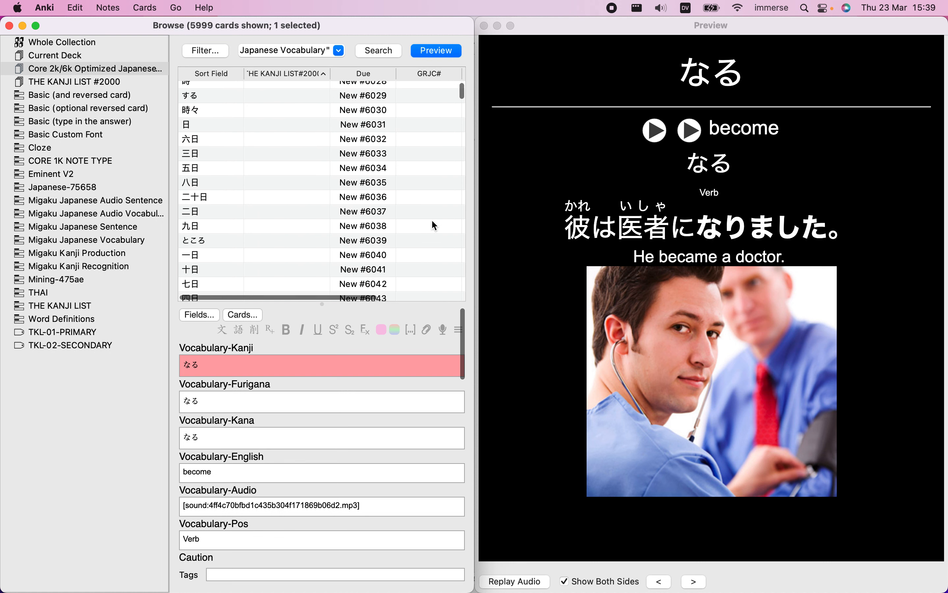
click(431, 220)
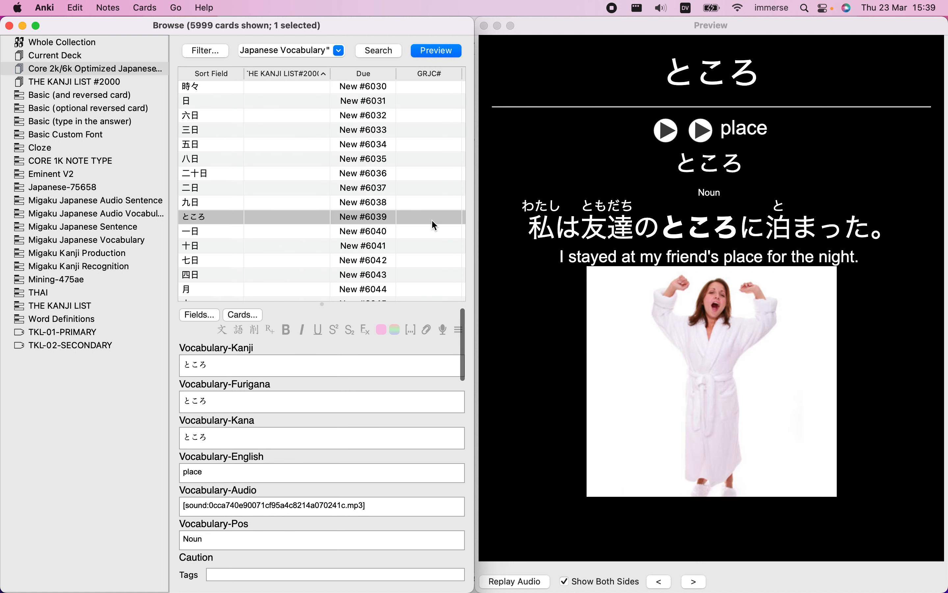
Select the 年 card further down the list and open the back template of its card type
scroll(431, 220, down, 10)
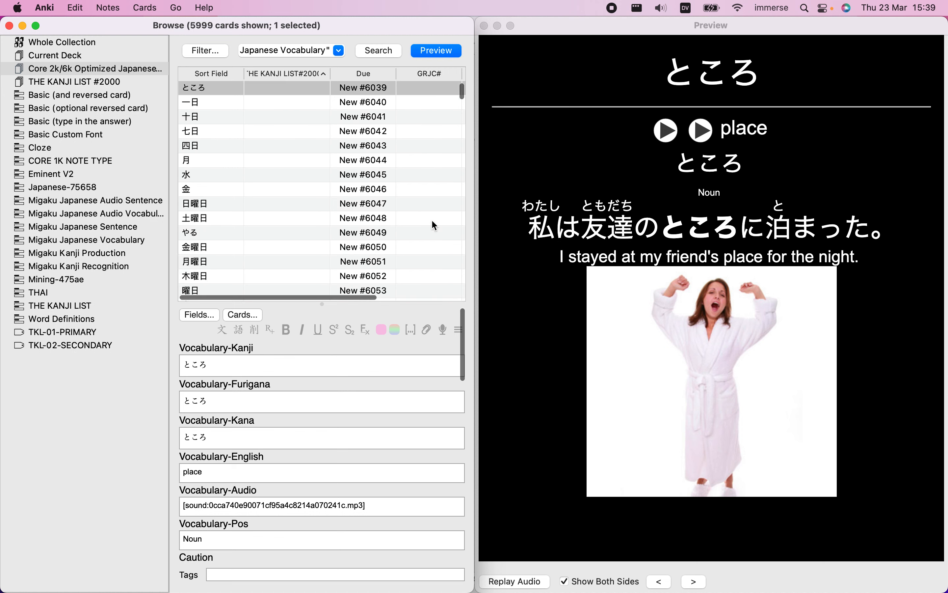
click(432, 220)
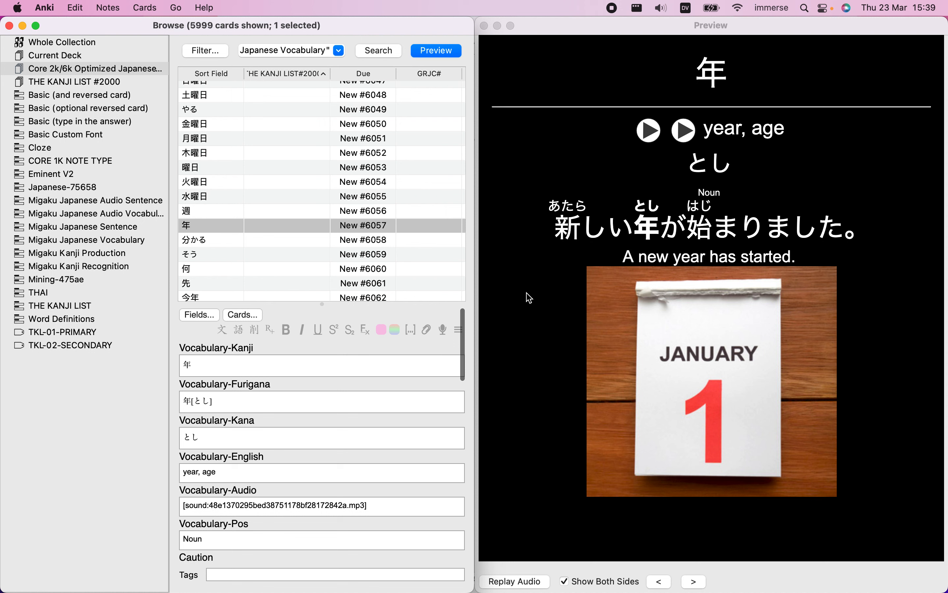
click(253, 315)
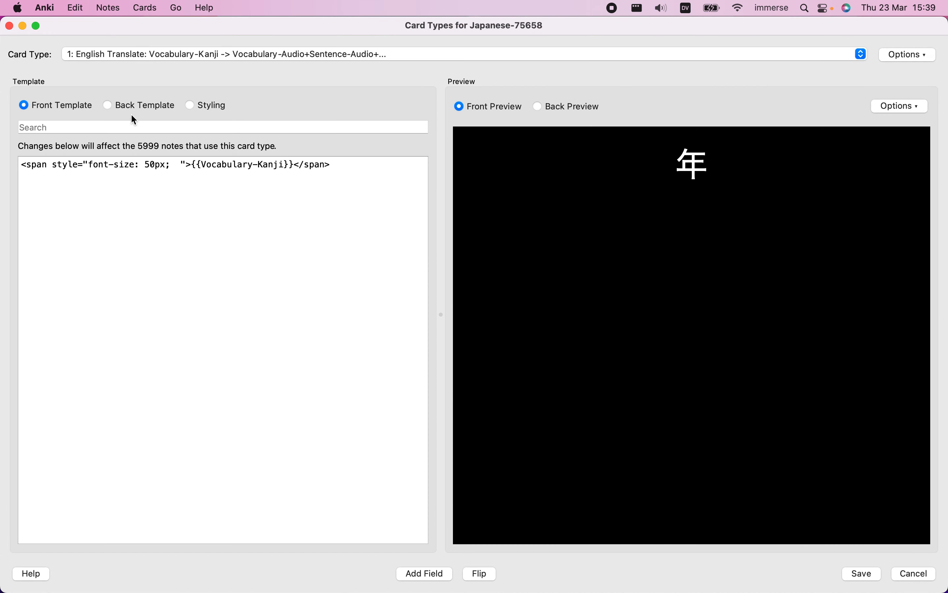
click(138, 105)
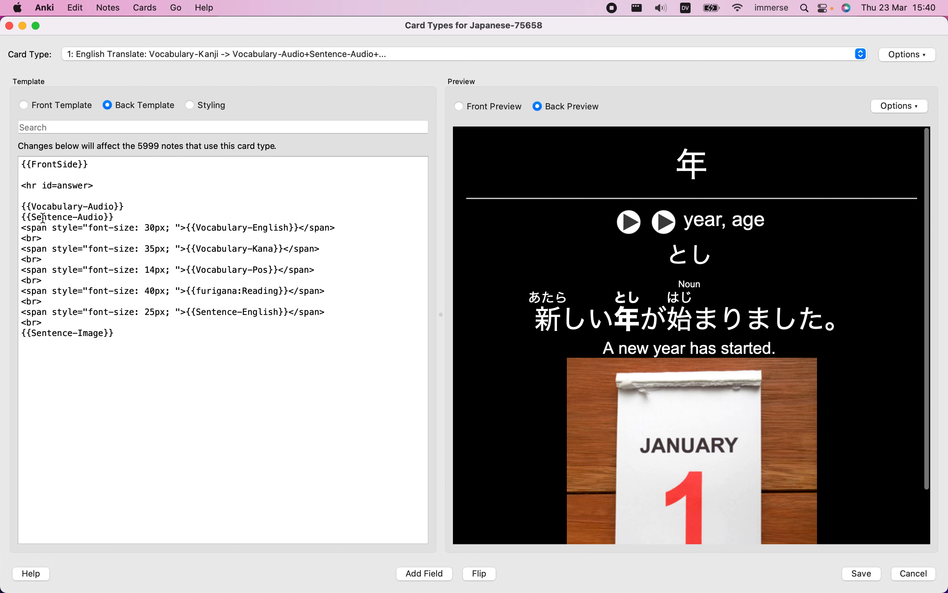
Move the {{Vocabulary-Audio}} and {{Sentence-Audio}} lines from under the answer rule to below {{Sentence-Image}}
drag(21, 205, 126, 215)
key(super+c)
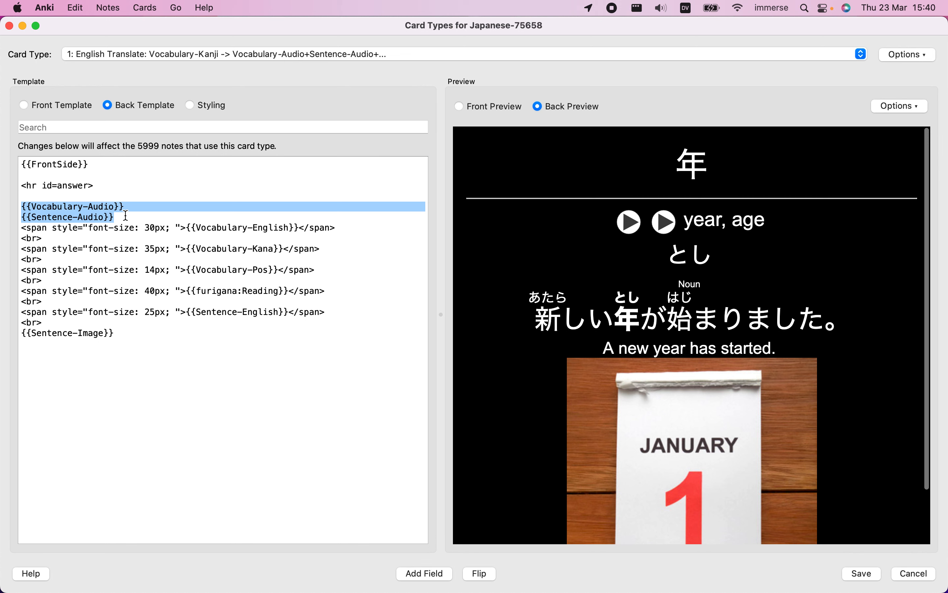
key(BackSpace)
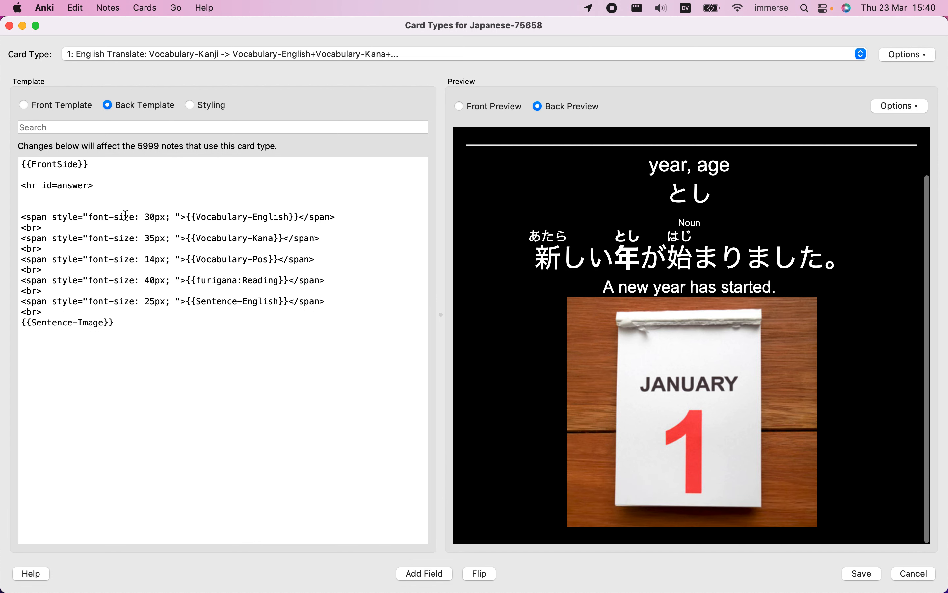
key(BackSpace)
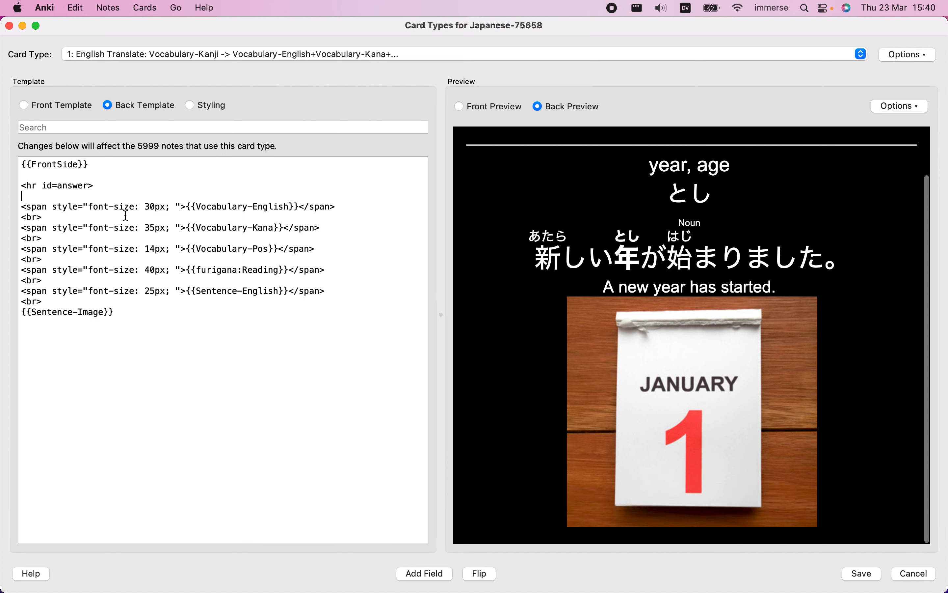
click(121, 336)
key(Return)
key(super+v)
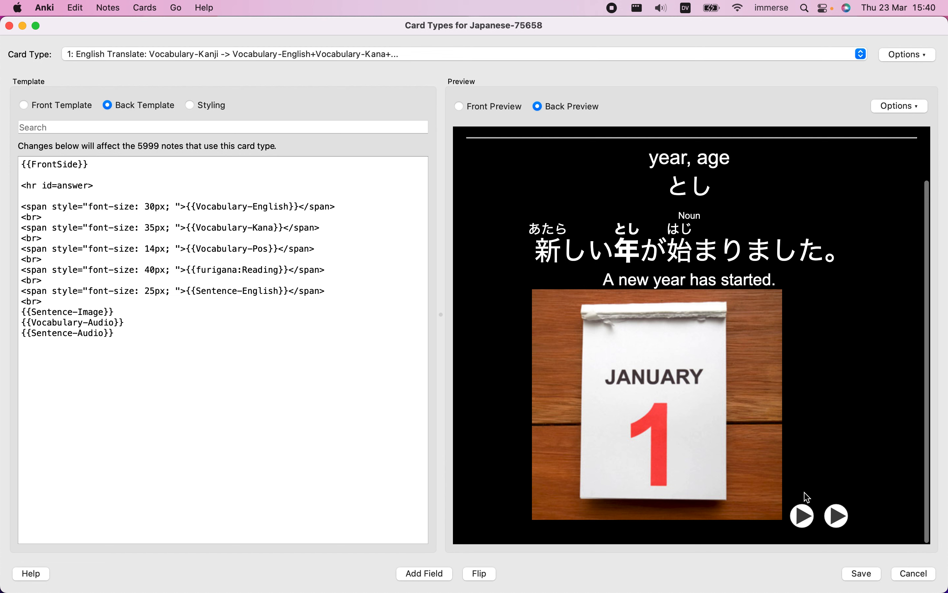
Insert a <br> line between {{Sentence-Image}} and {{Vocabulary-Audio}} and check the layout in the back preview
click(133, 311)
key(Return)
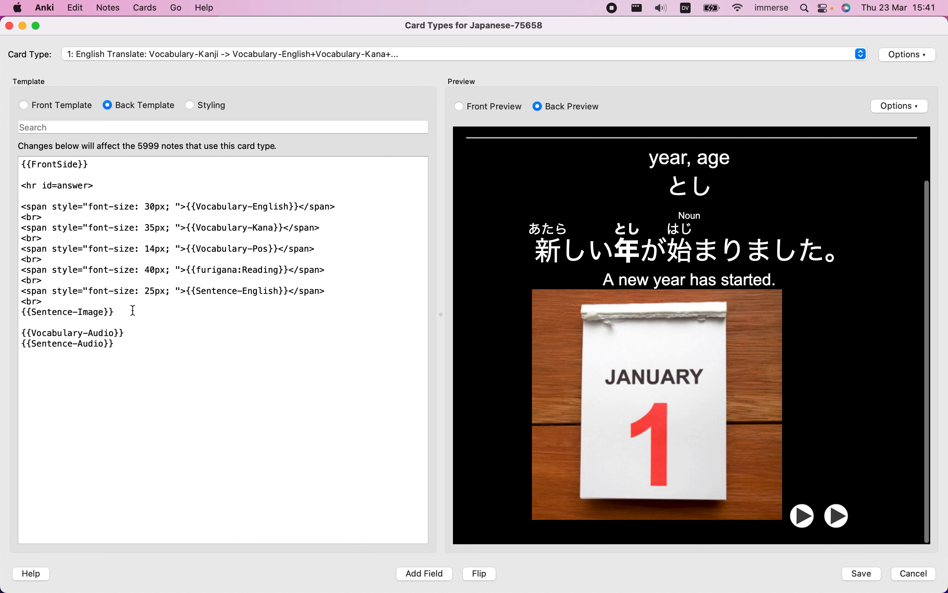
text(<>)
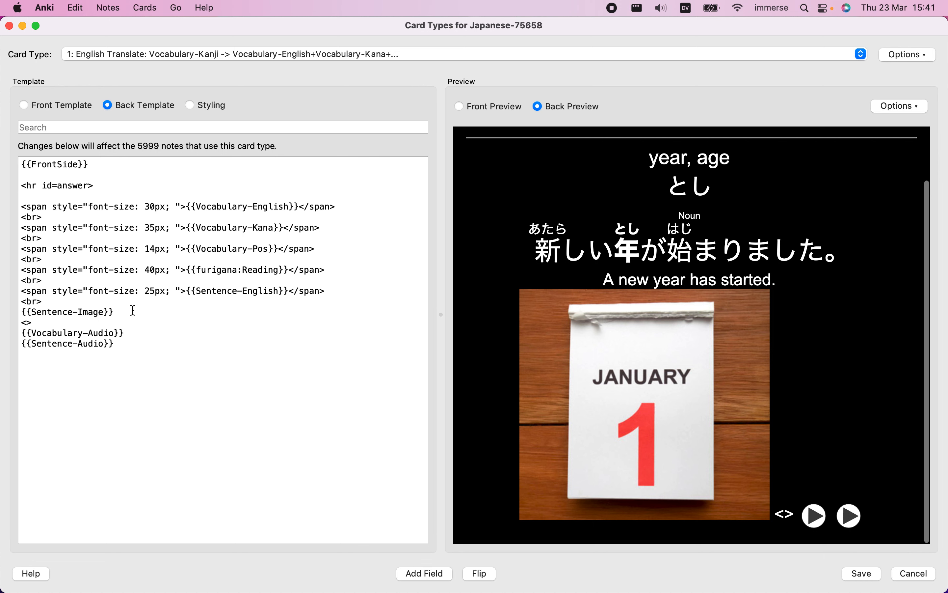
text(br)
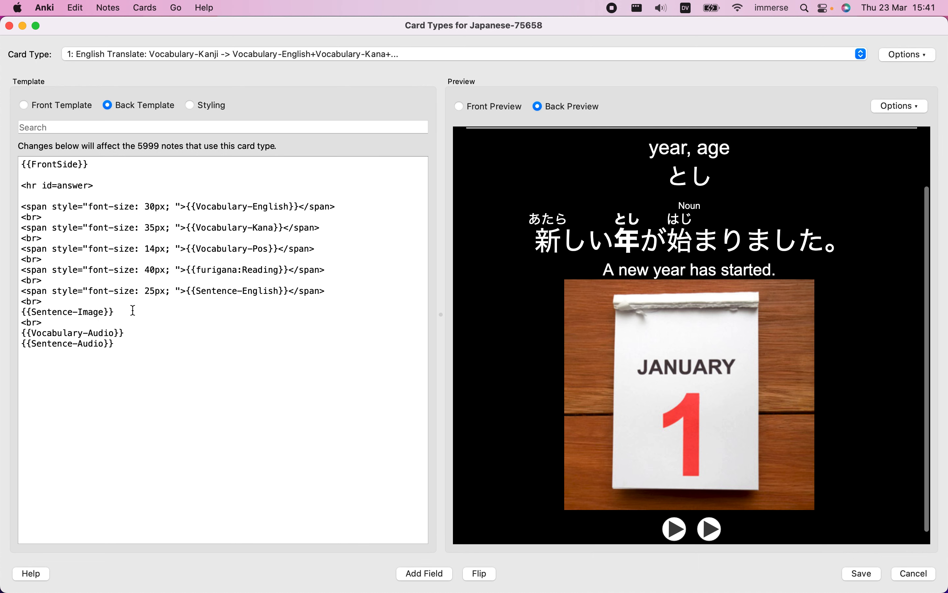
scroll(493, 383, down, 1)
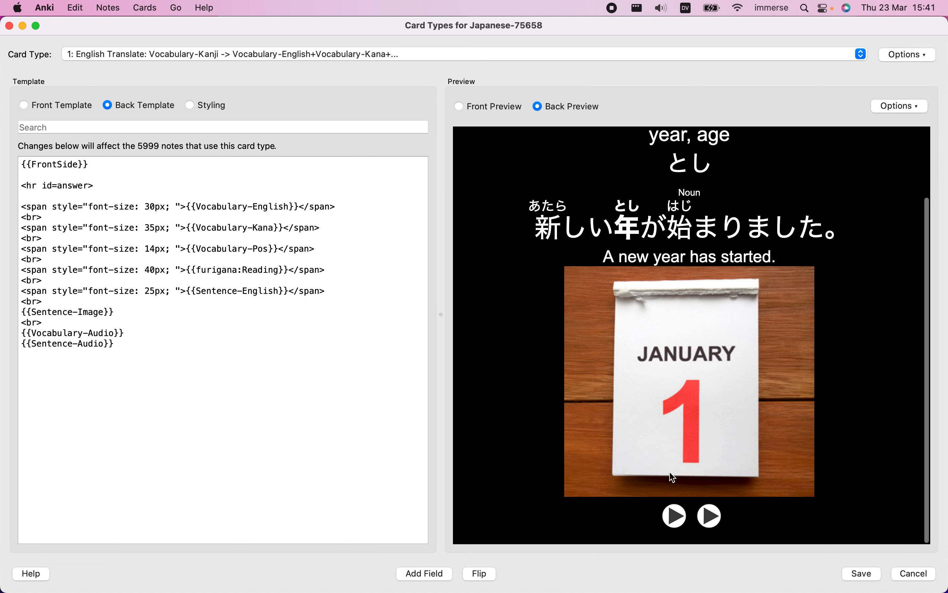
scroll(868, 453, up, 5)
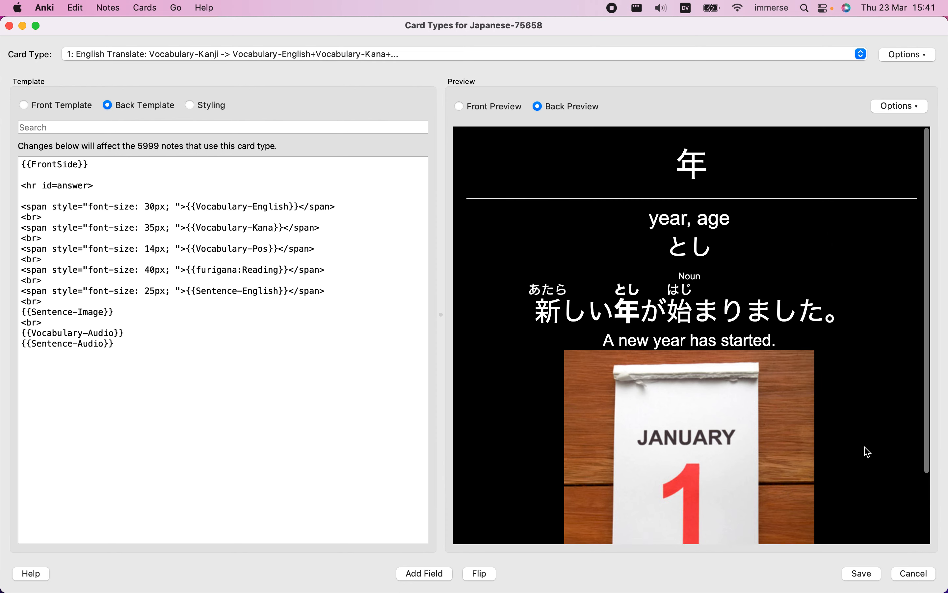
scroll(868, 452, down, 4)
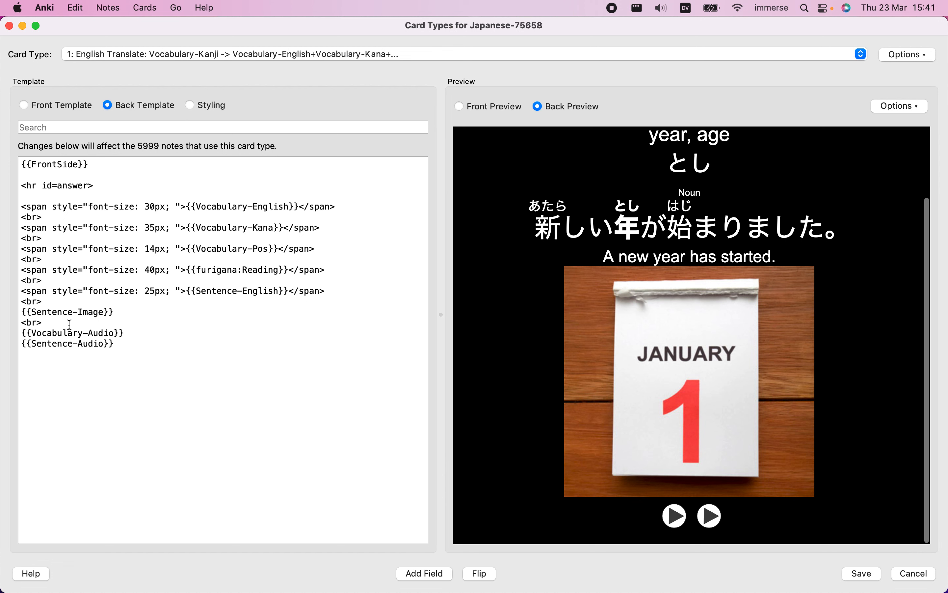
Move the {{Vocabulary-Audio}} and {{Sentence-Audio}} lines above {{Sentence-Image}}, after the <br> that follows the English sentence
drag(22, 333, 124, 349)
key(super+c)
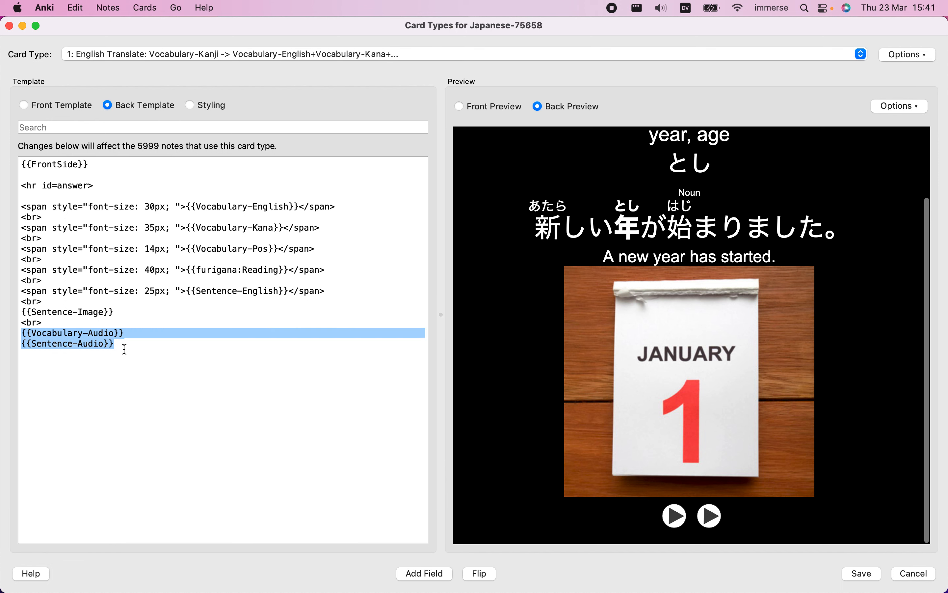
key(BackSpace)
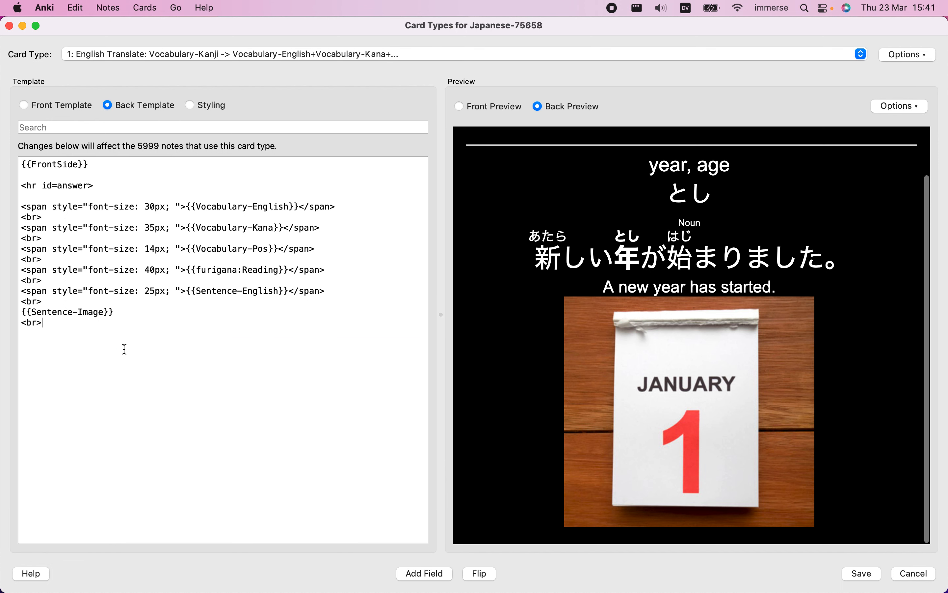
click(51, 302)
key(Return)
key(super+v)
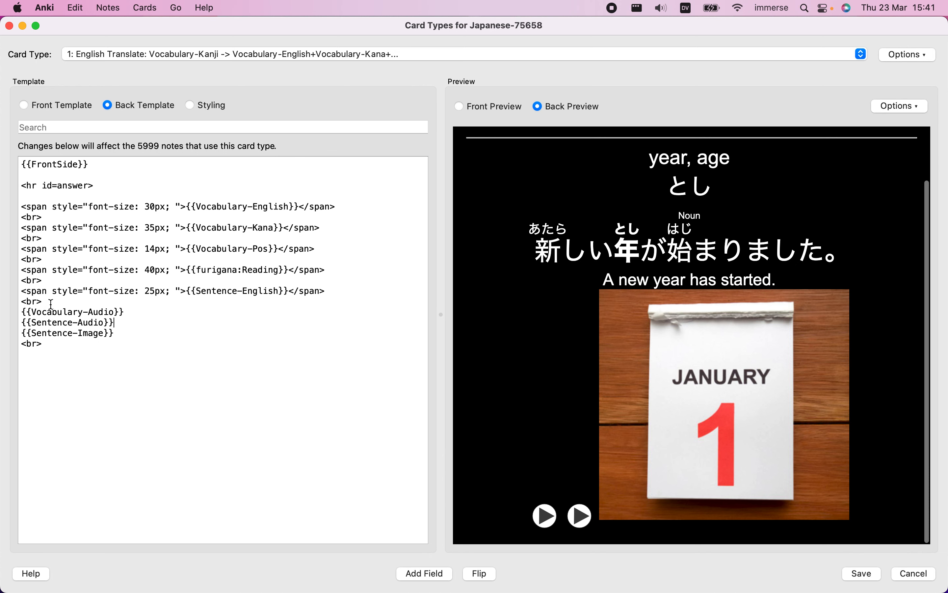
Delete the trailing <br> after {{Sentence-Image}} and insert a <br> line between {{Sentence-Audio}} and {{Sentence-Image}}
drag(43, 344, 16, 349)
key(BackSpace)
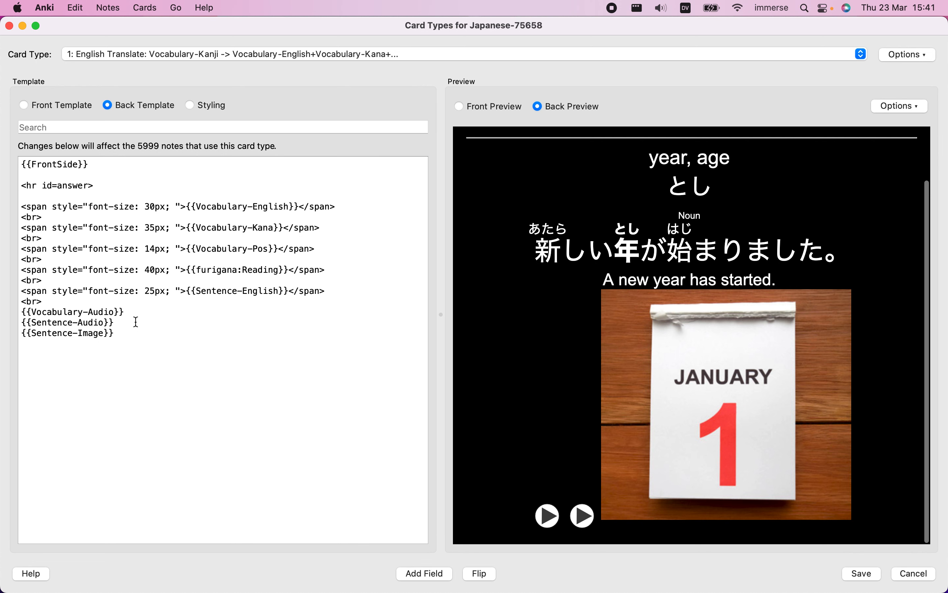
key(Return)
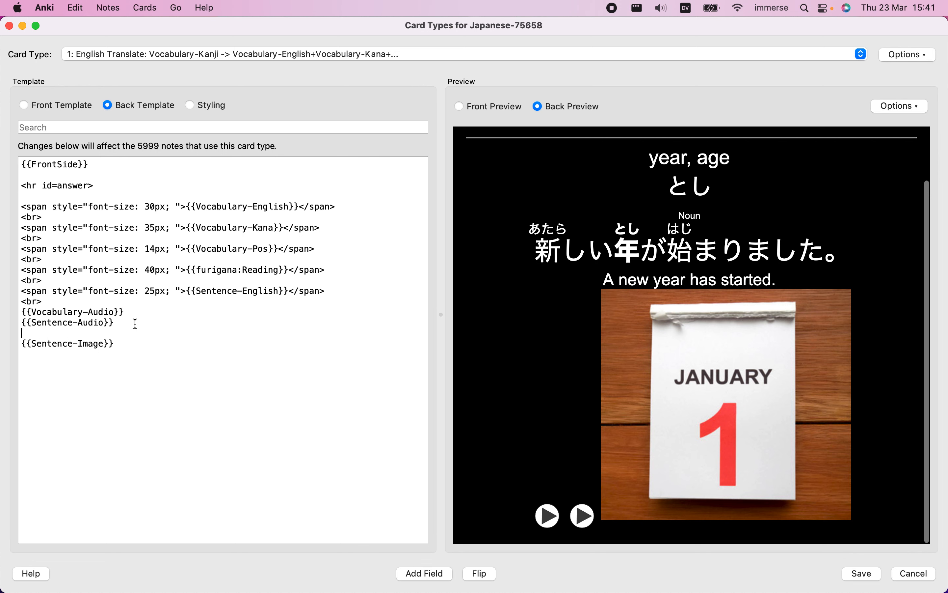
text(<br>)
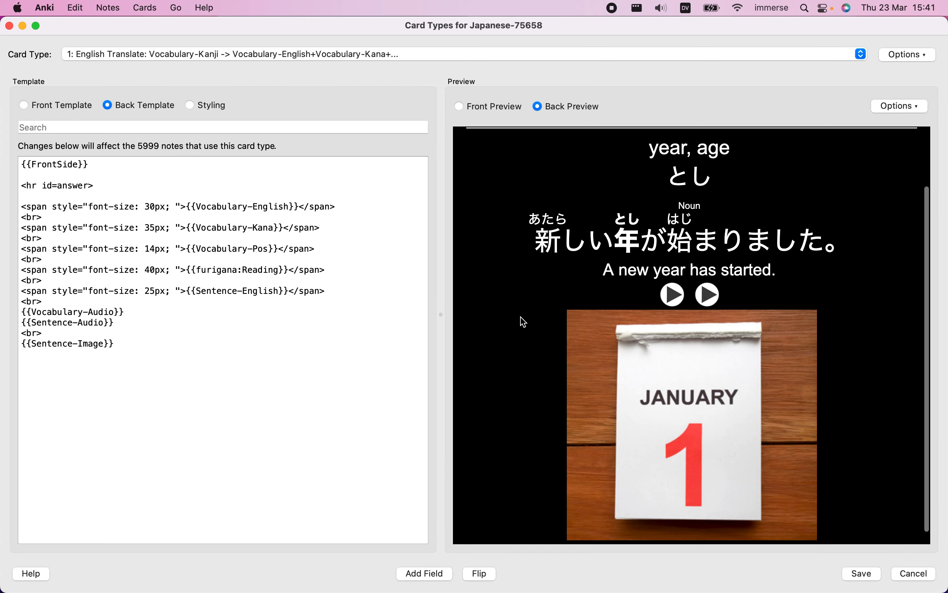
scroll(524, 321, up, 2)
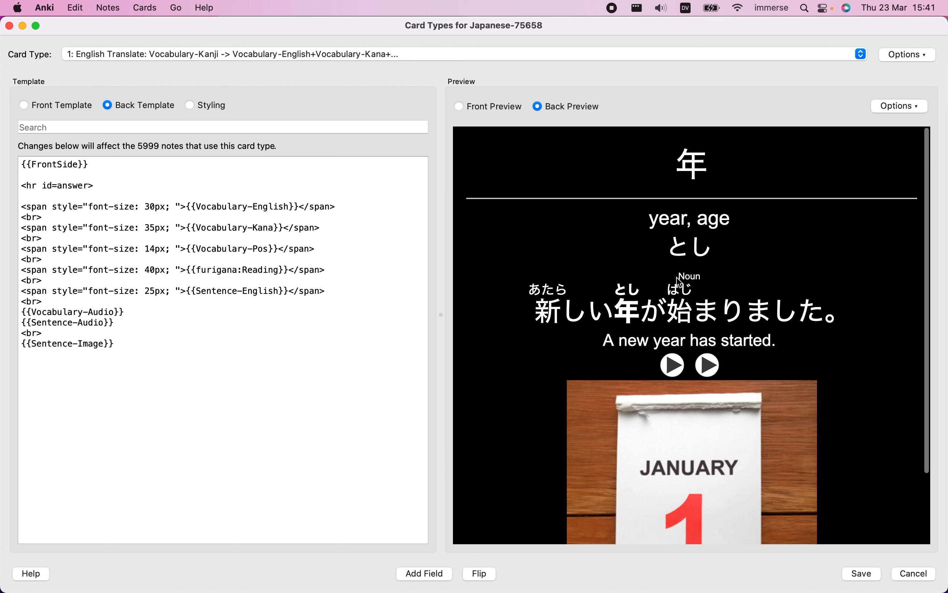
Delete the {{Vocabulary-Pos}} span and its preceding <br> from the back template
drag(679, 282, 705, 276)
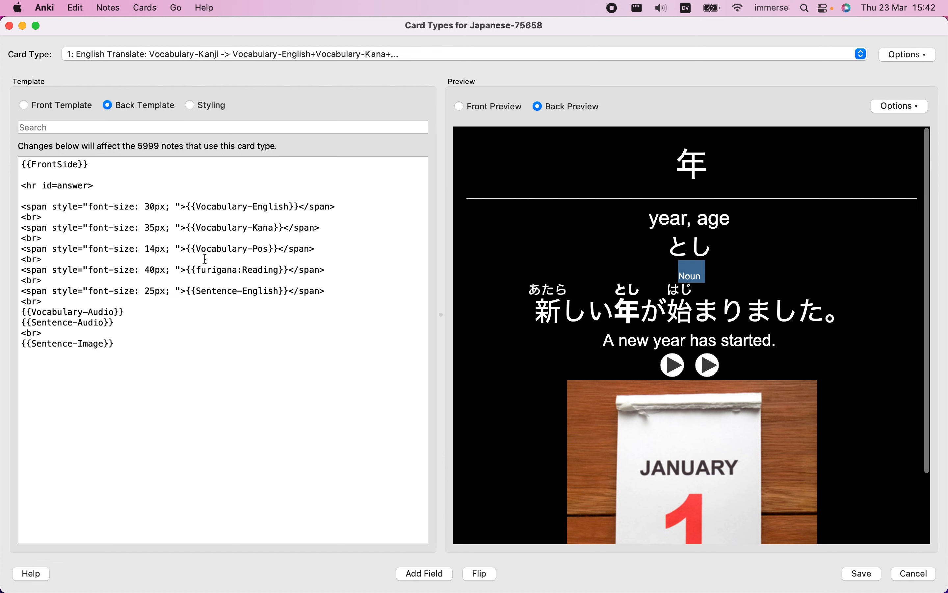
drag(196, 249, 266, 248)
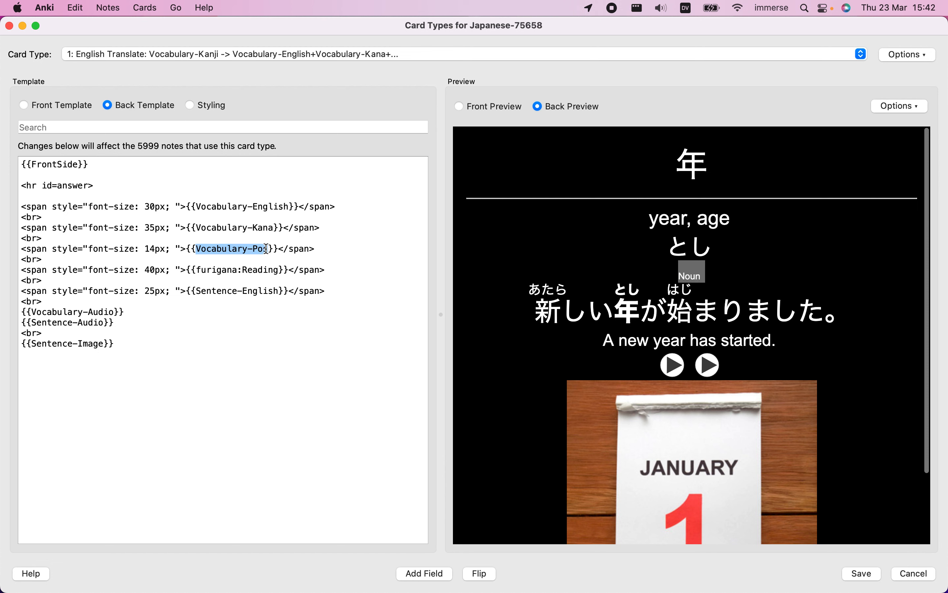
drag(323, 249, 21, 240)
key(BackSpace)
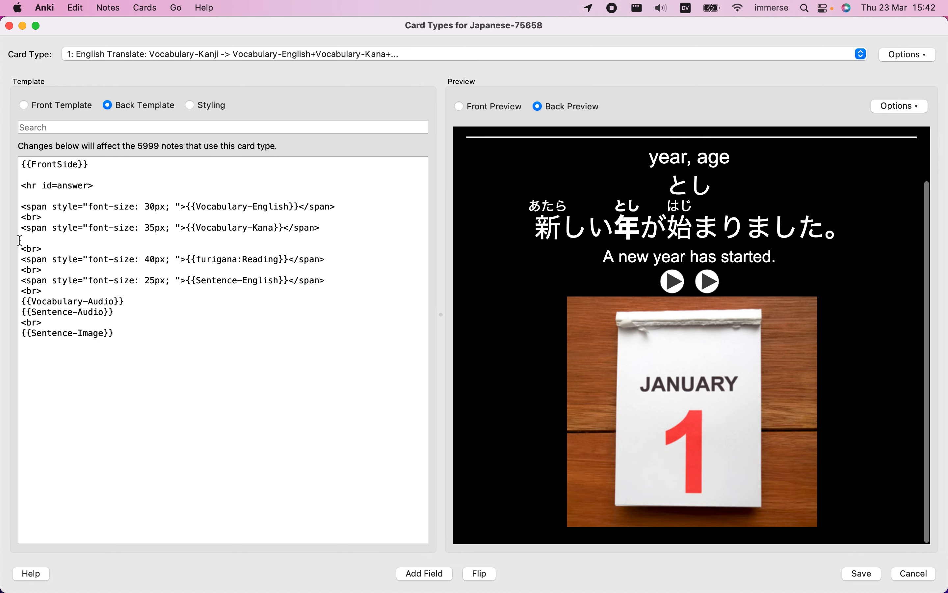
scroll(509, 301, up, 3)
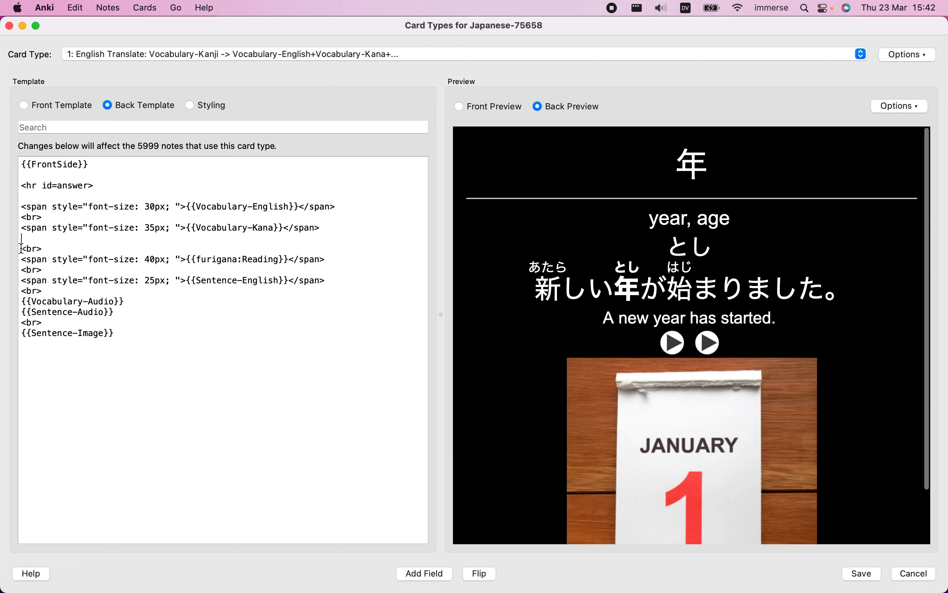
Add a second <br> on the empty line between the {{Vocabulary-Kana}} and {{furigana:Reading}} spans
drag(21, 248, 46, 248)
key(super+c)
click(38, 236)
key(super+v)
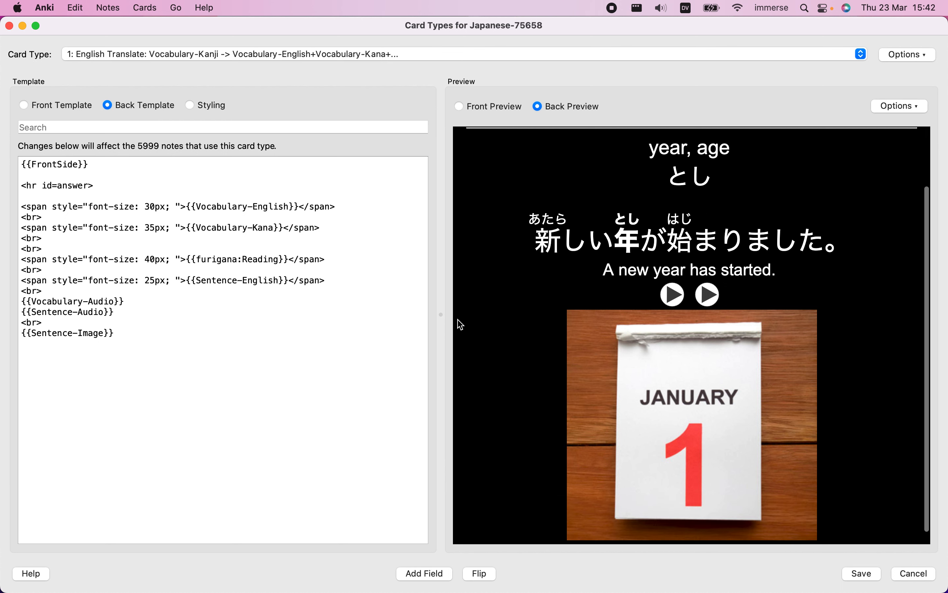
scroll(556, 376, up, 3)
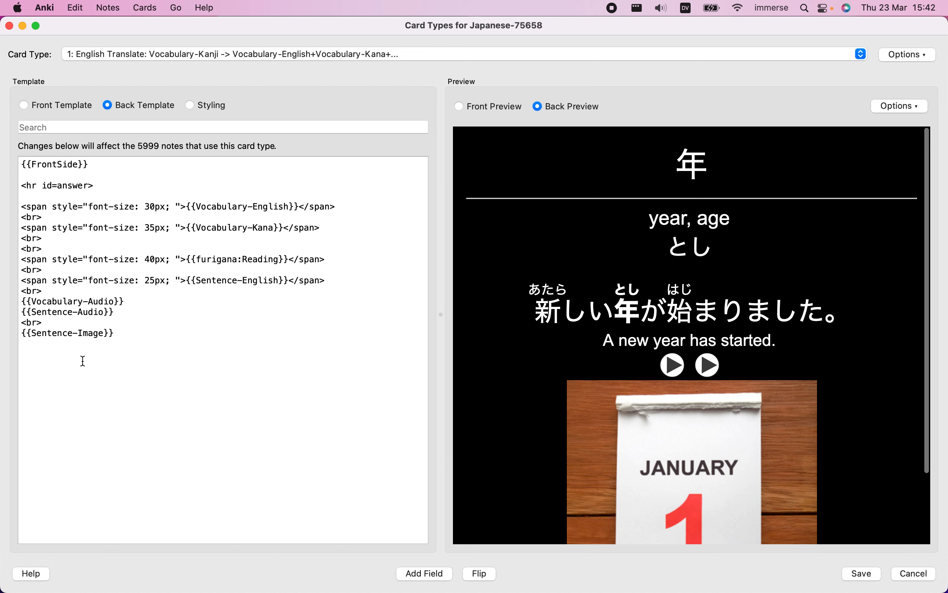
Insert an additional <br> line between the {{Sentence-English}} span and {{Vocabulary-Audio}}, and check the preview
click(45, 291)
key(Return)
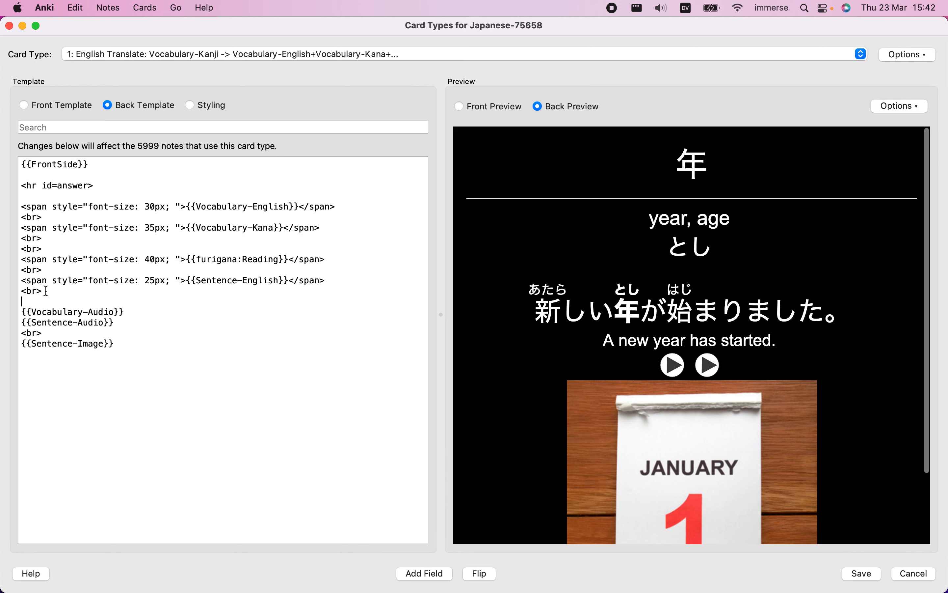
text(<br>)
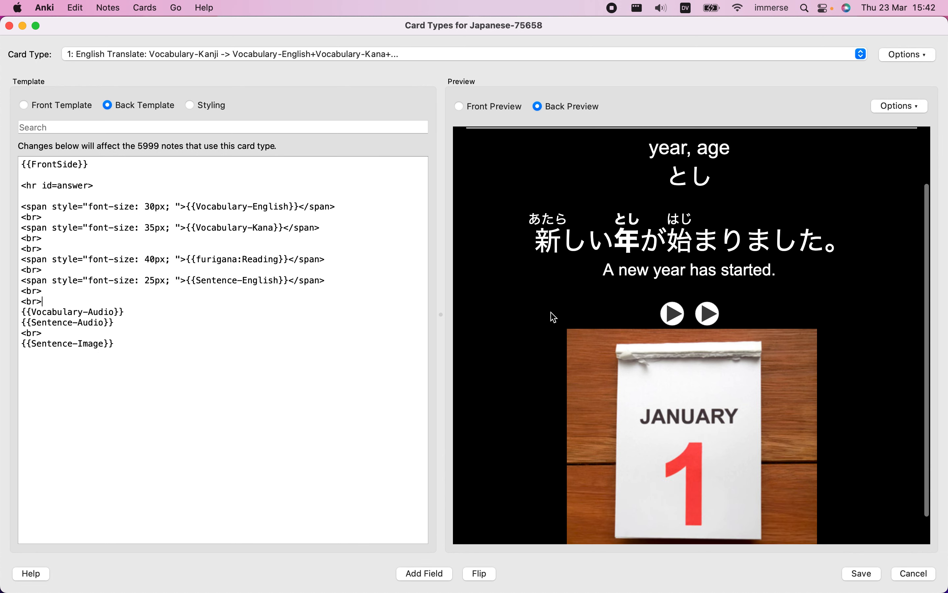
scroll(571, 335, up, 4)
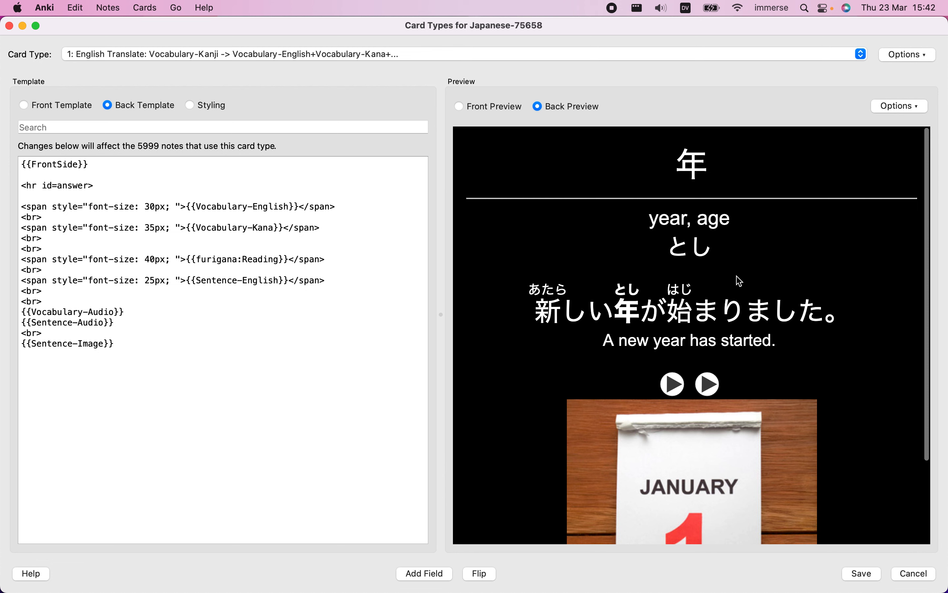
Compare the meaning and kana reading in the preview, and remove the {{Vocabulary-Kana}} span with its following <br> from the template
triple_click(665, 220)
drag(672, 243, 720, 249)
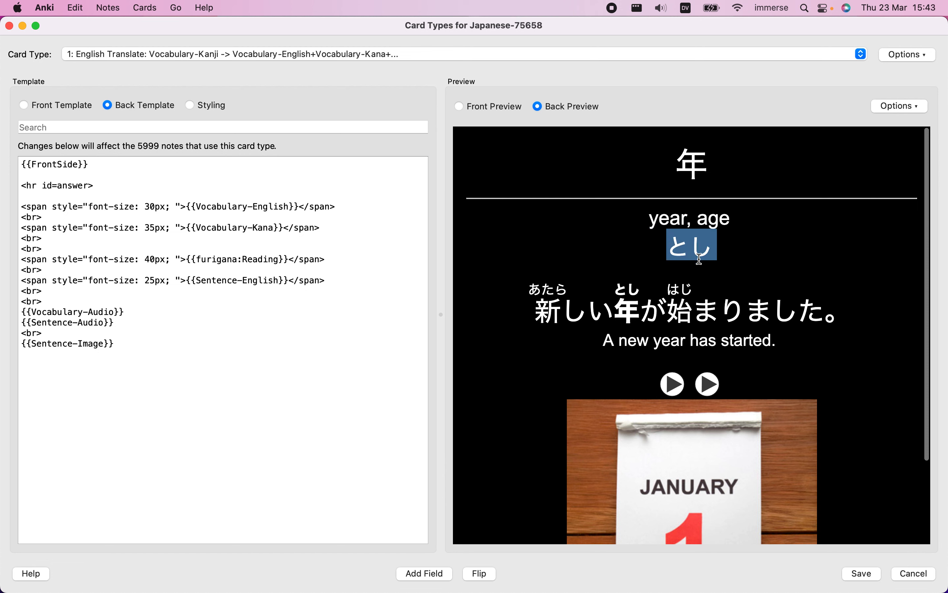
drag(678, 244, 714, 247)
click(655, 220)
drag(655, 220, 731, 222)
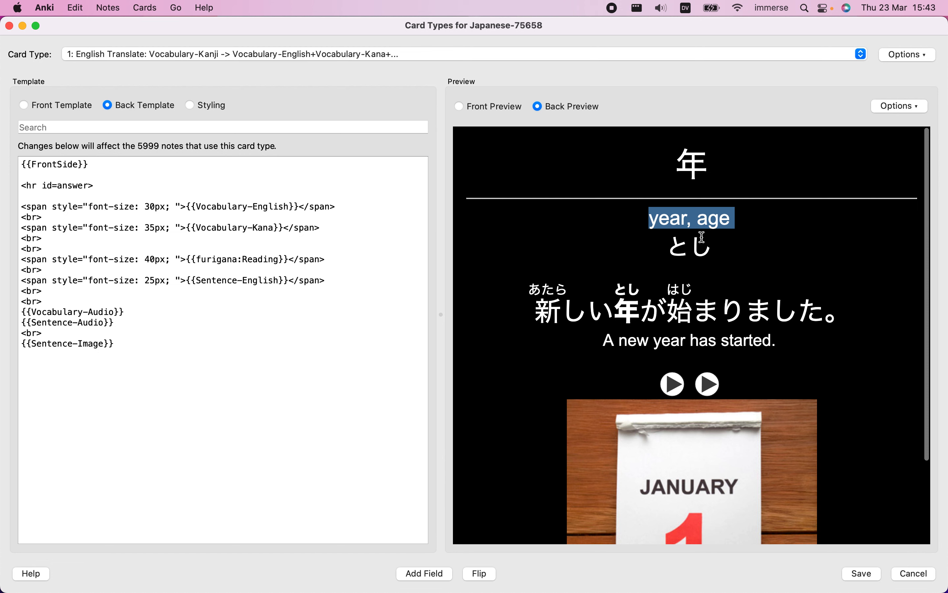
drag(667, 249, 715, 248)
drag(194, 227, 277, 227)
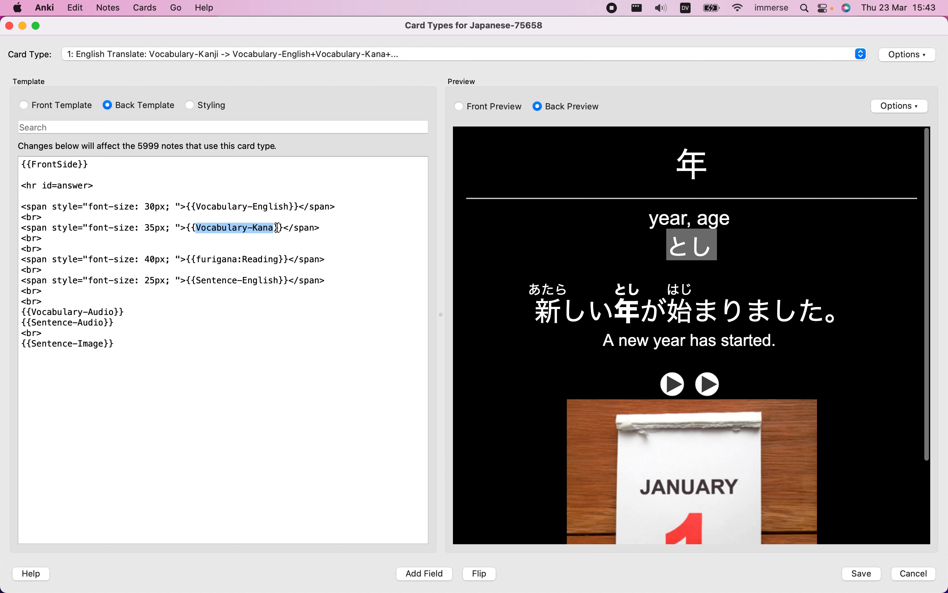
drag(21, 227, 52, 238)
key(super+c)
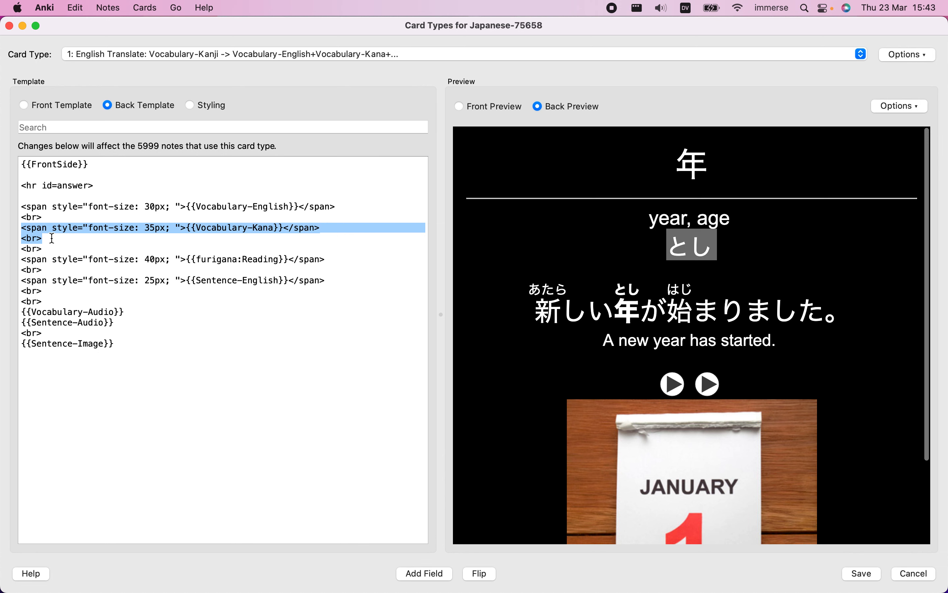
key(BackSpace)
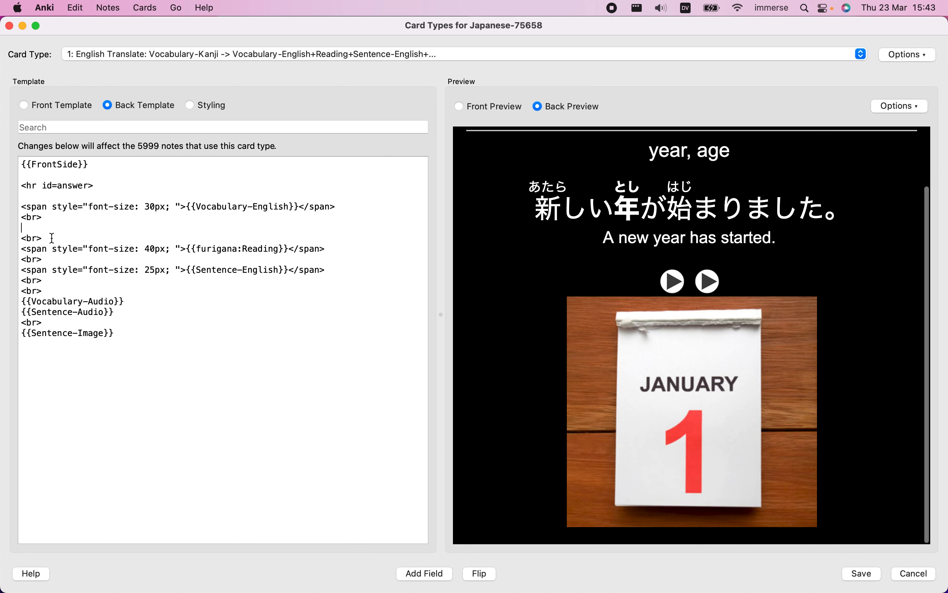
Remove the leftover blank line and paste the {{Vocabulary-Kana}} span with its <br> back above the {{Vocabulary-English}} span
key(BackSpace)
click(46, 199)
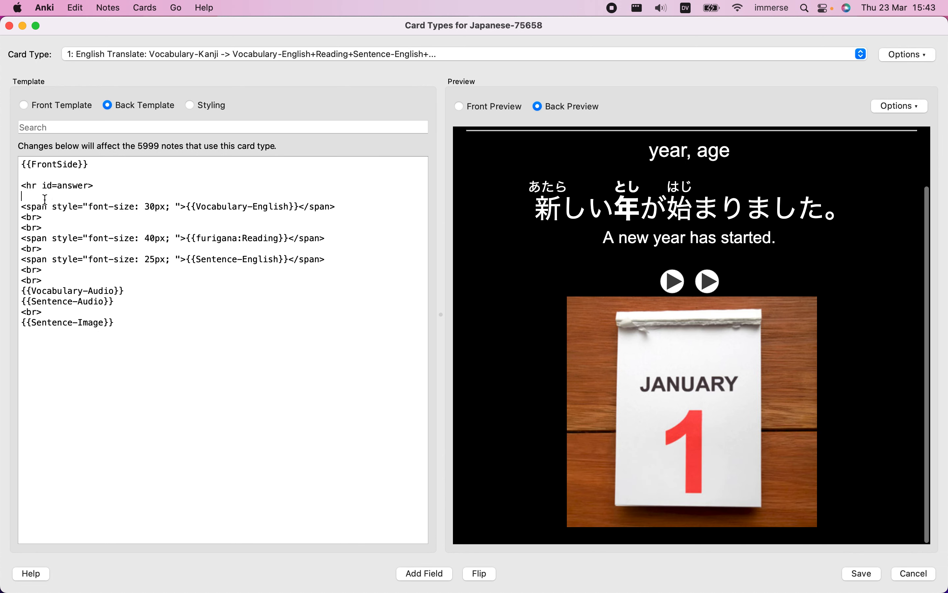
key(Return)
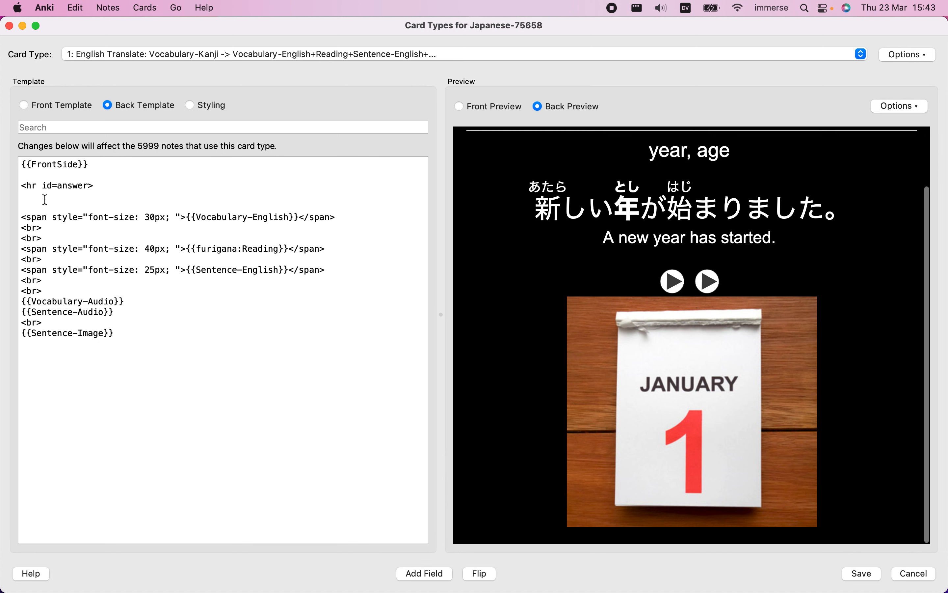
key(super+v)
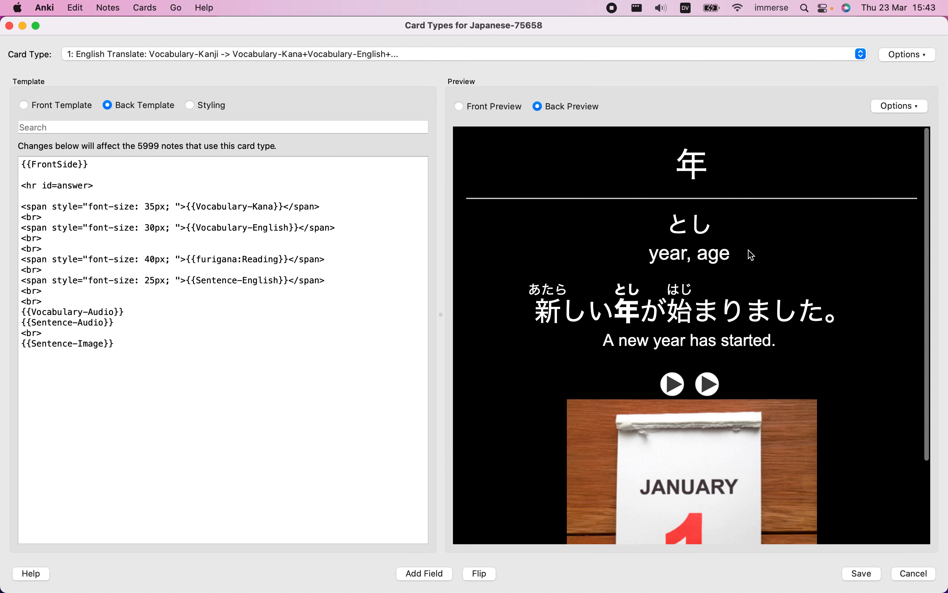
Examine the English word meaning and the English sentence translation in the back preview
double_click(647, 258)
drag(647, 259, 725, 257)
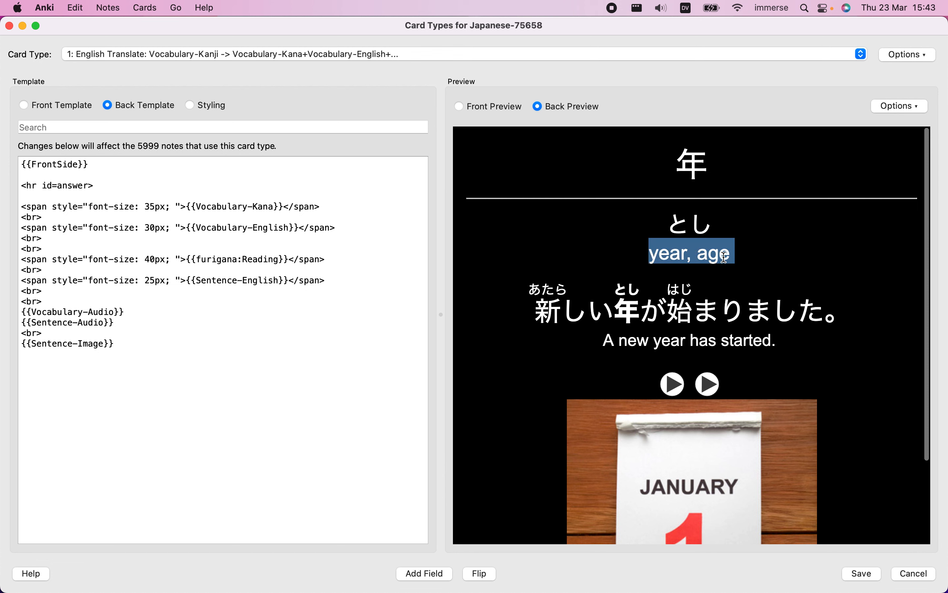
drag(605, 340, 774, 341)
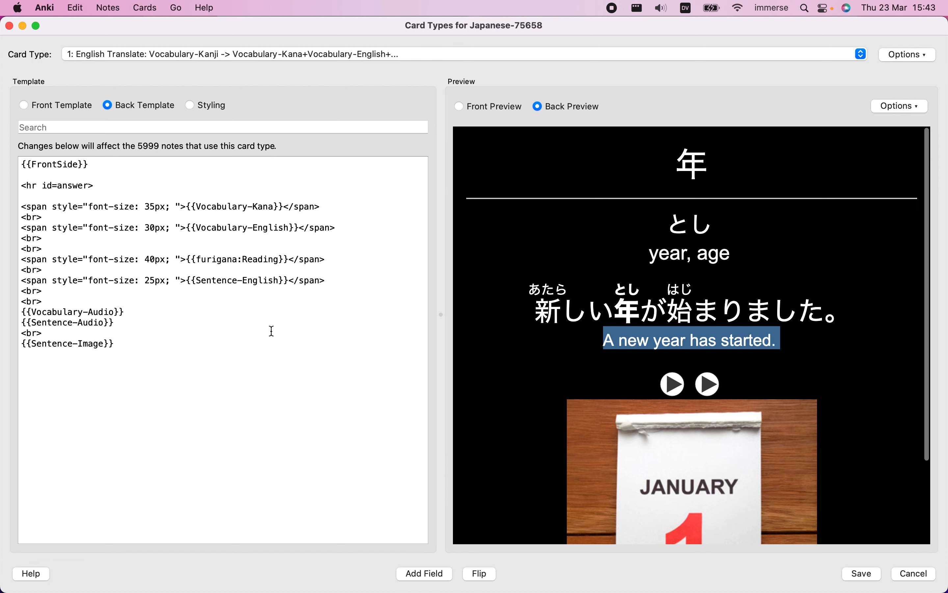
click(650, 298)
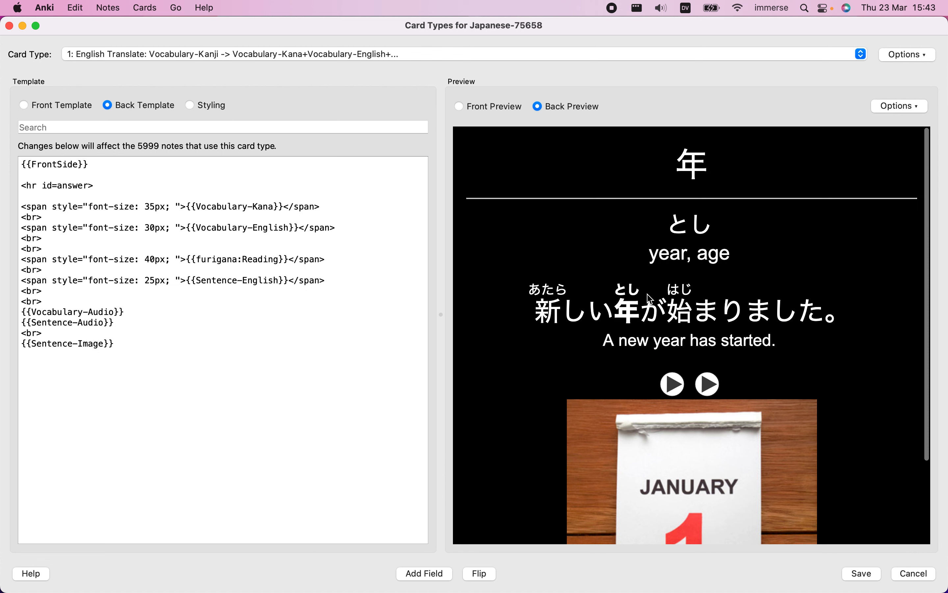
double_click(656, 259)
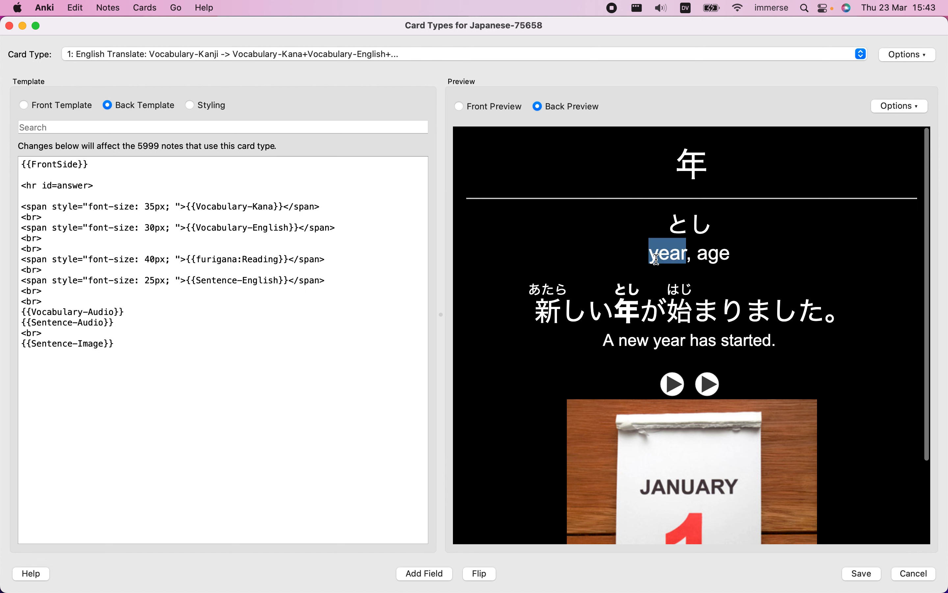
drag(655, 259, 712, 257)
drag(603, 345, 754, 345)
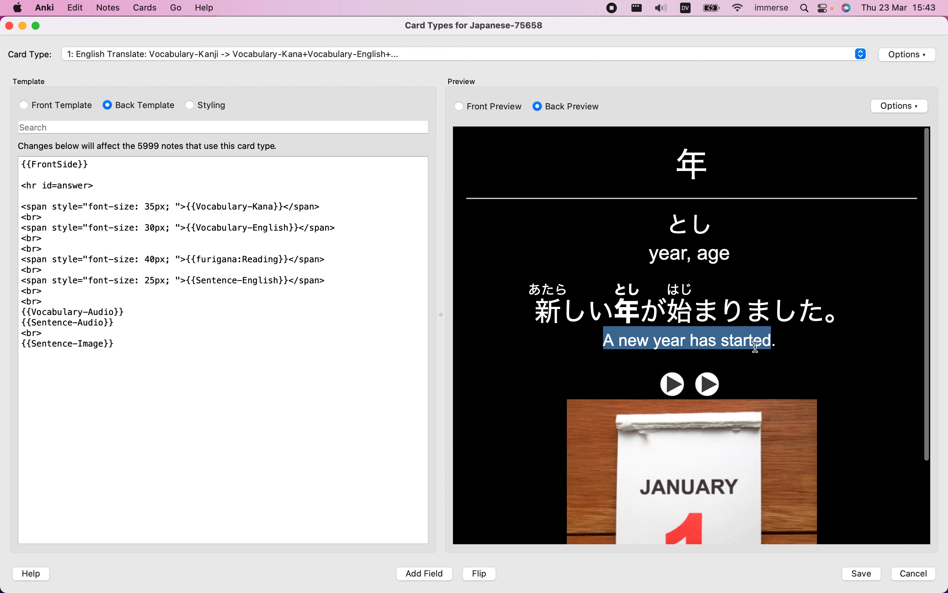
double_click(677, 257)
drag(677, 257, 709, 254)
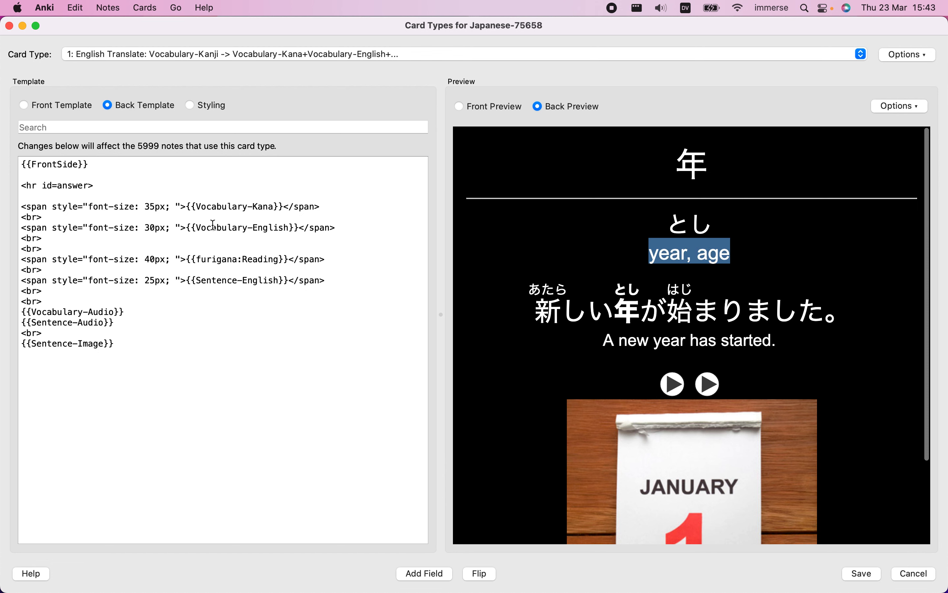
Add the hint: prefix to the Vocabulary-English field without a space after the colon, and test revealing the hidden meaning in the preview
click(197, 228)
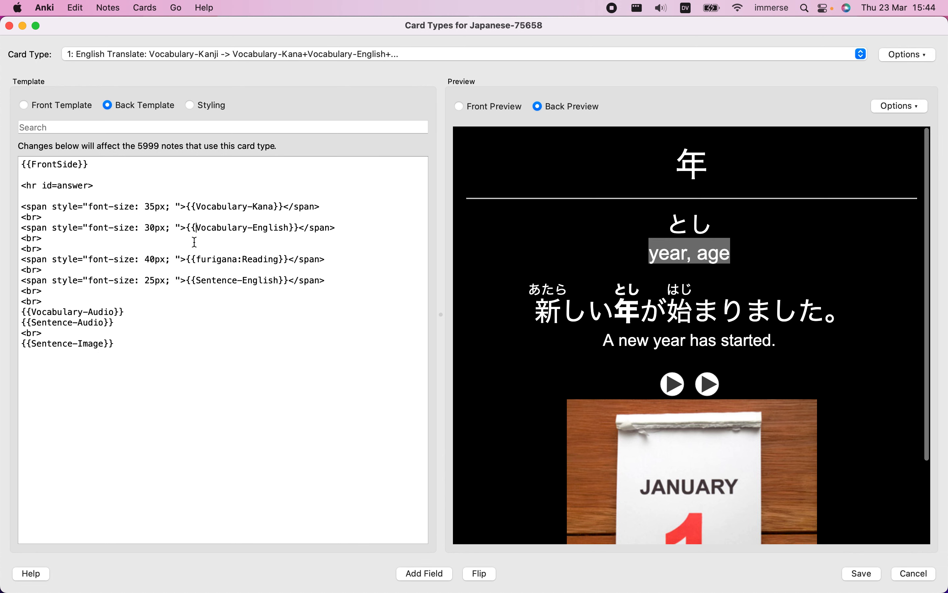
text(hint)
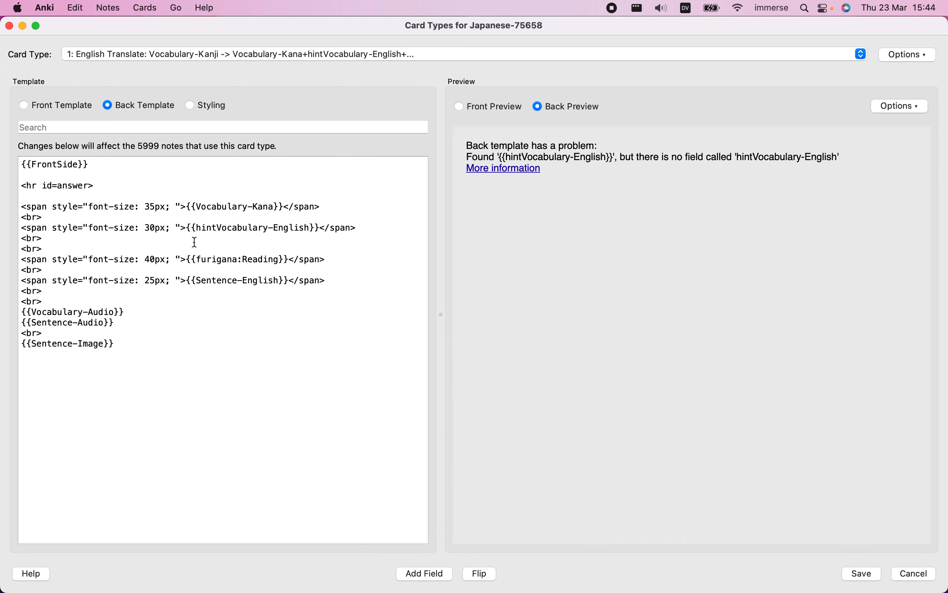
text(:)
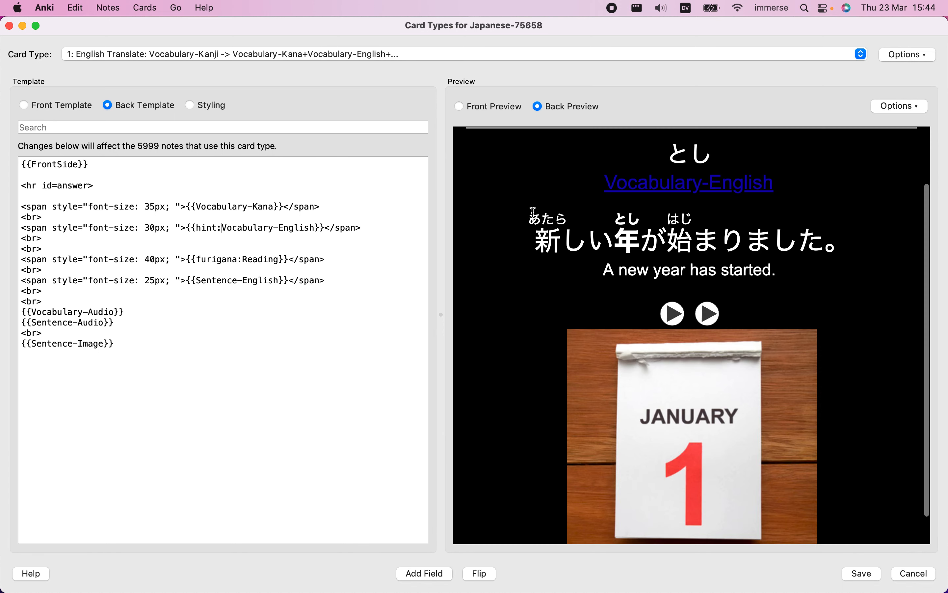
scroll(538, 224, up, 3)
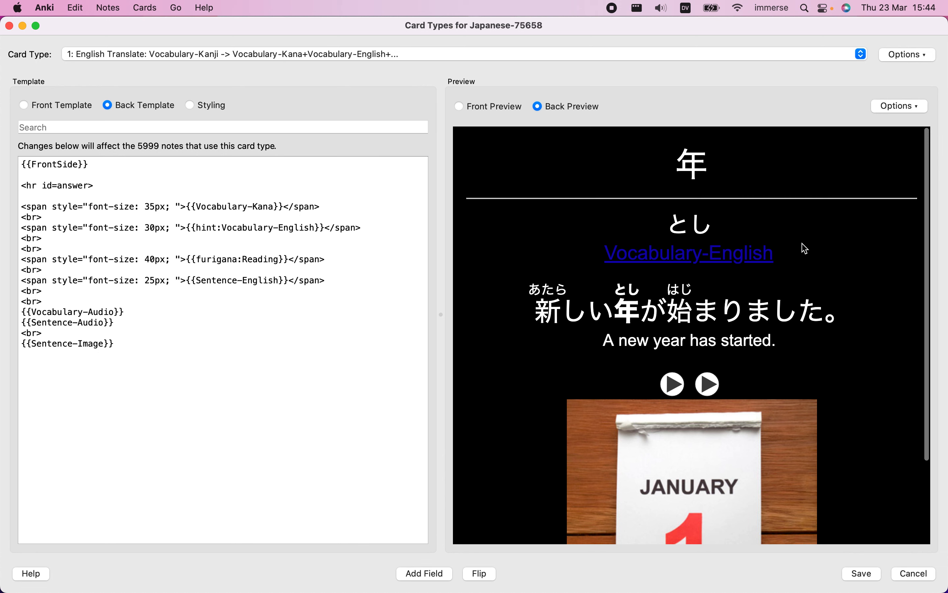
click(643, 260)
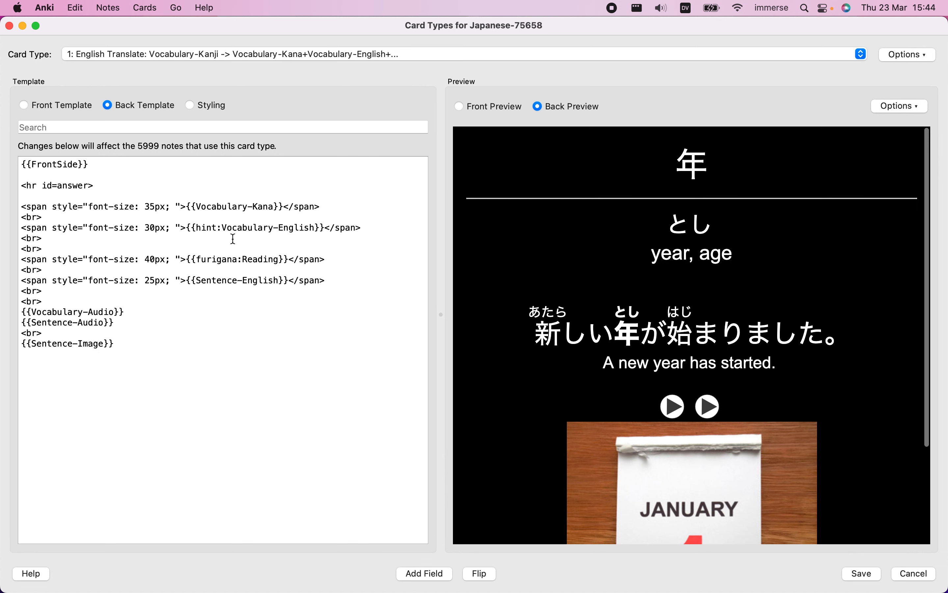
click(223, 228)
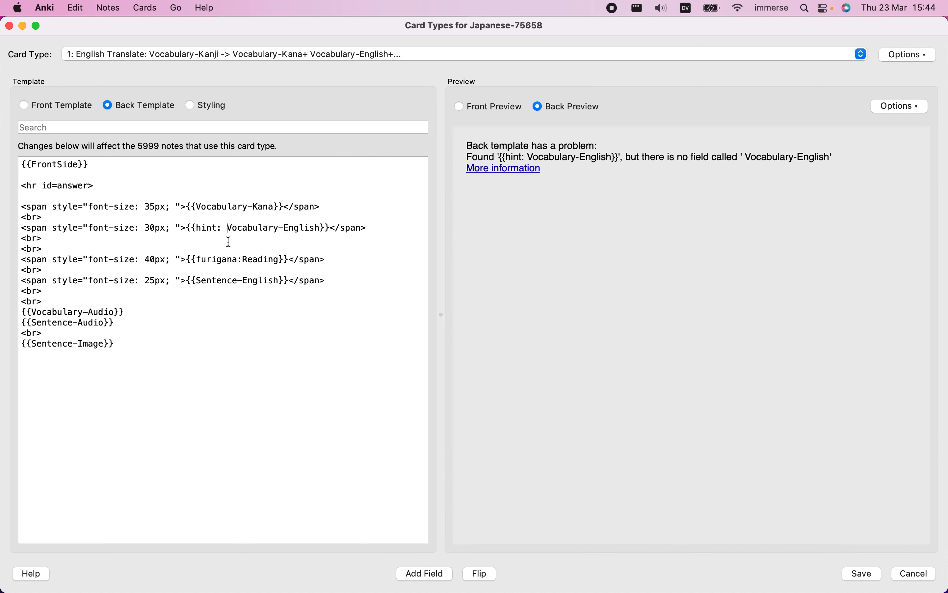
key(BackSpace)
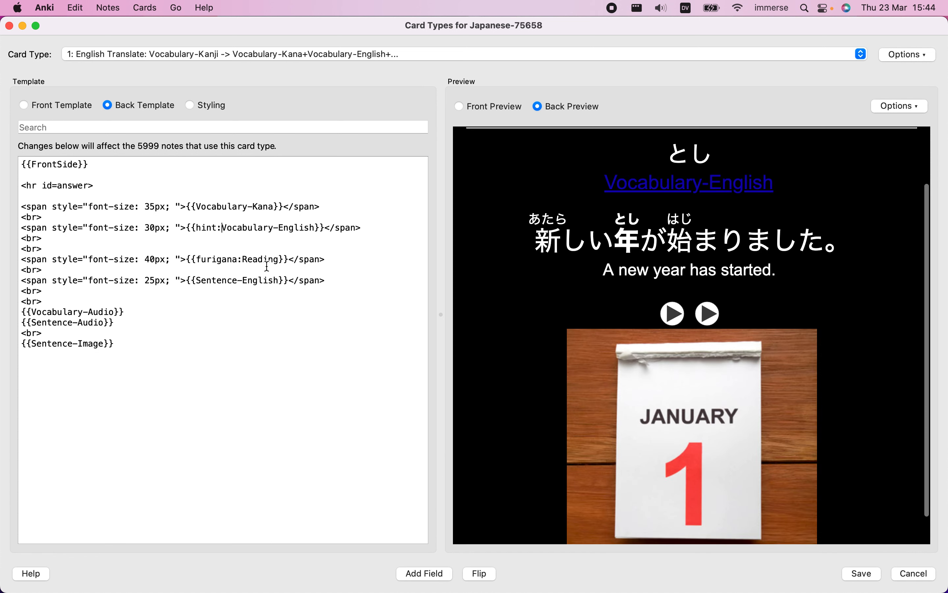
Add the hint: prefix to the Sentence-English field in the back template and check the preview
click(198, 281)
text(hint:)
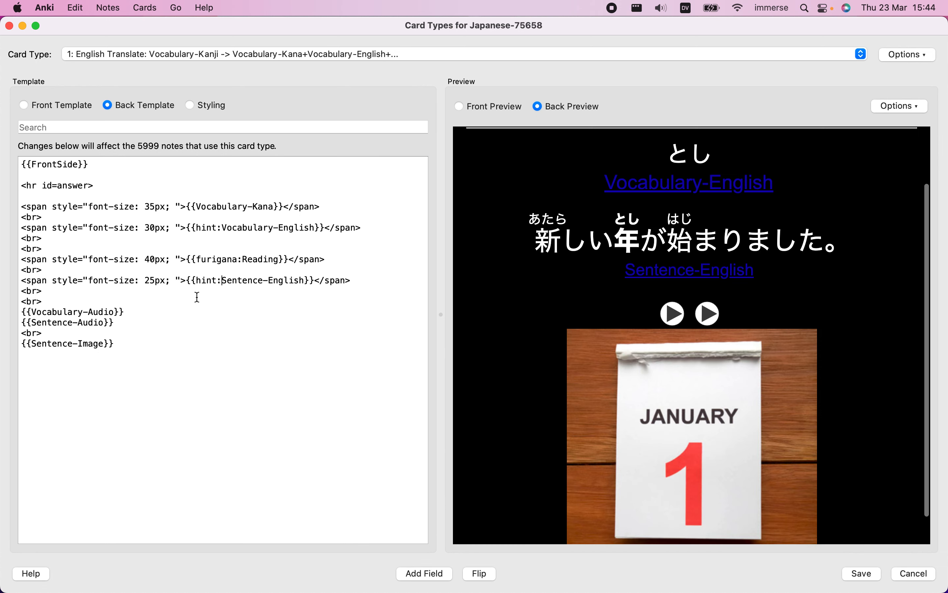
scroll(620, 332, up, 4)
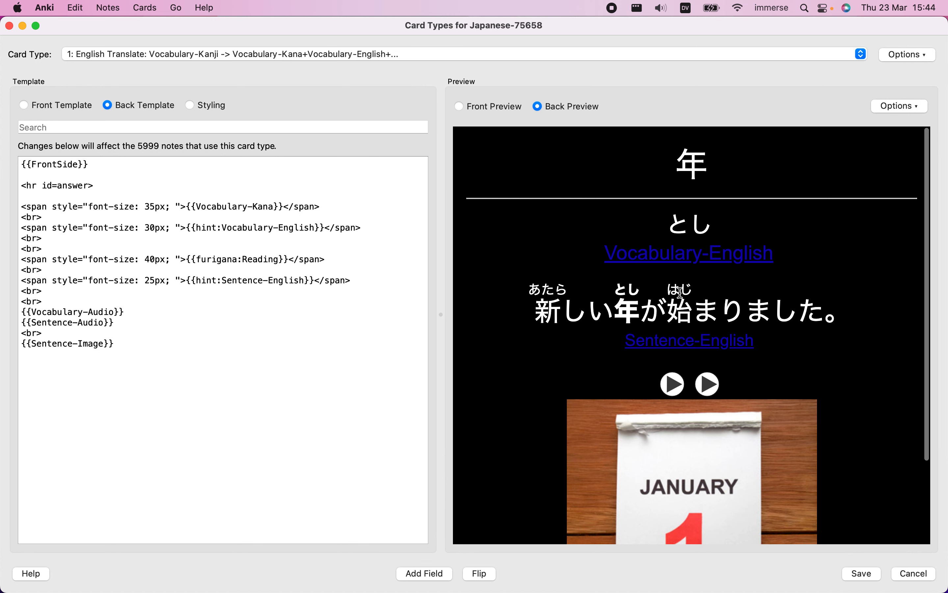
scroll(555, 296, down, 3)
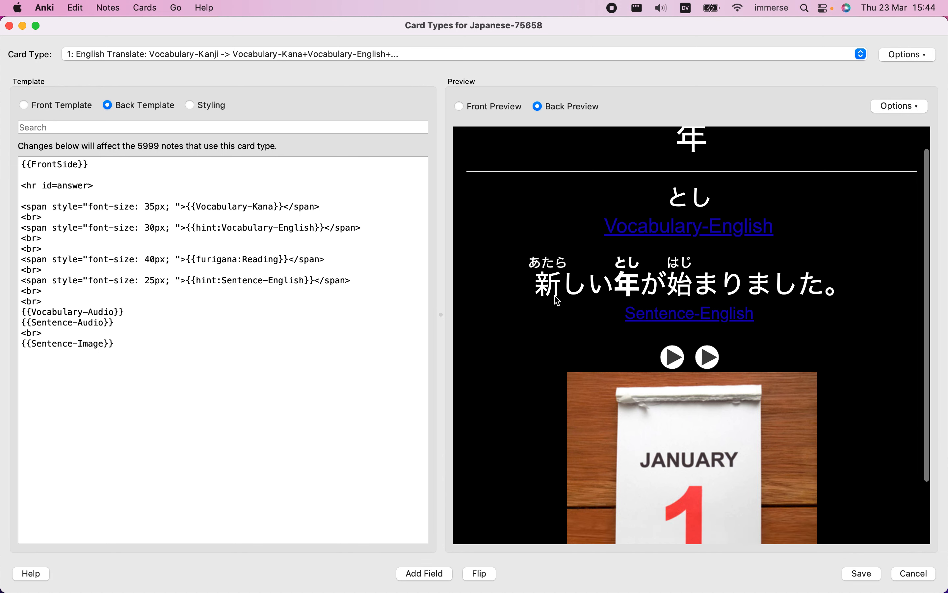
scroll(555, 296, up, 3)
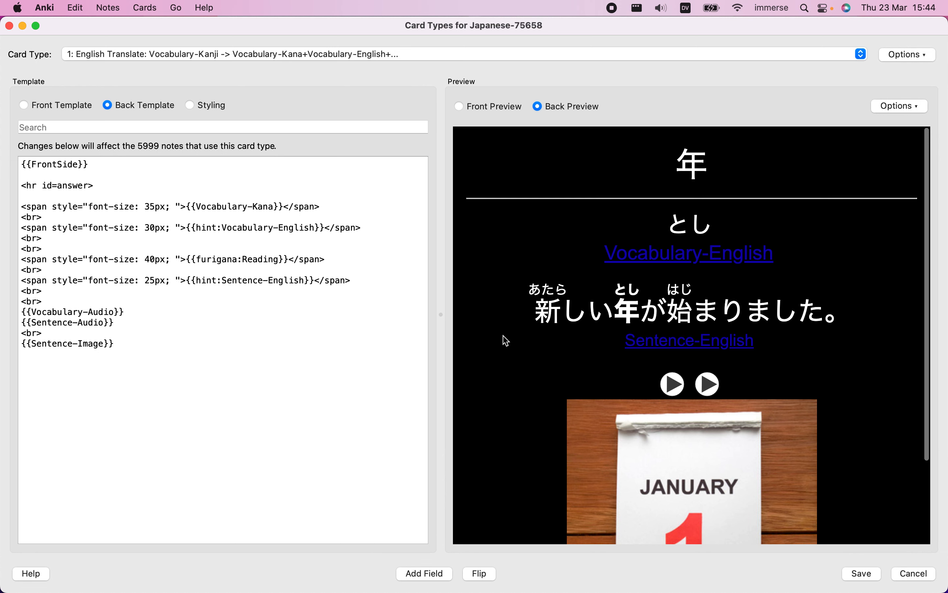
Review the picture in the back preview and add the hint: prefix to the Sentence-Image field
scroll(507, 341, down, 3)
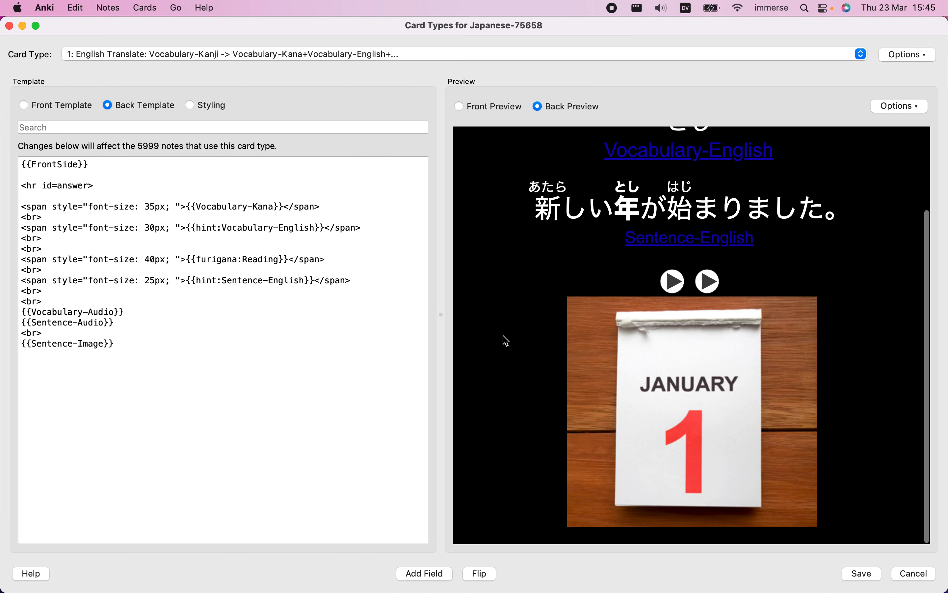
scroll(506, 340, up, 3)
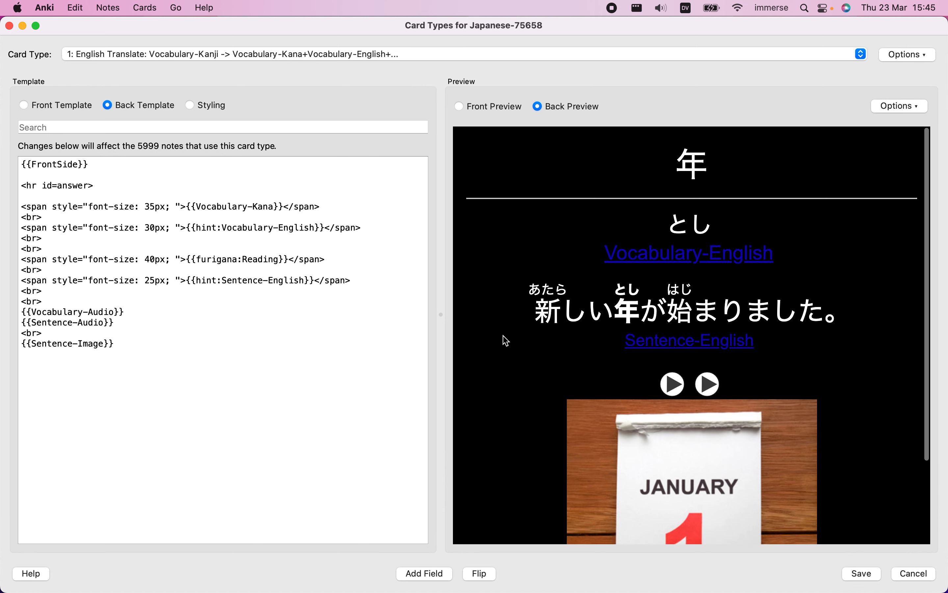
scroll(507, 341, down, 3)
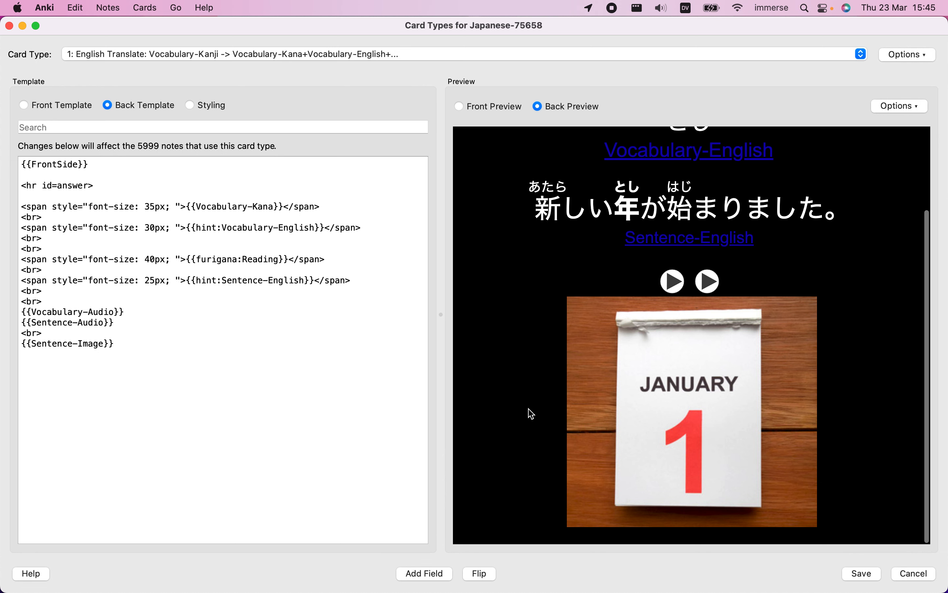
scroll(531, 413, up, 3)
scroll(530, 413, down, 3)
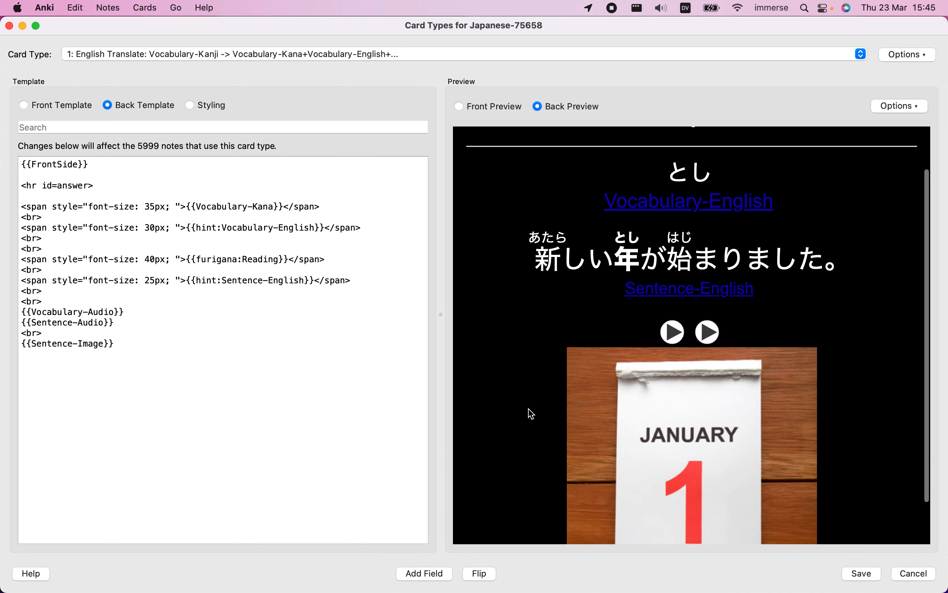
drag(34, 344, 41, 383)
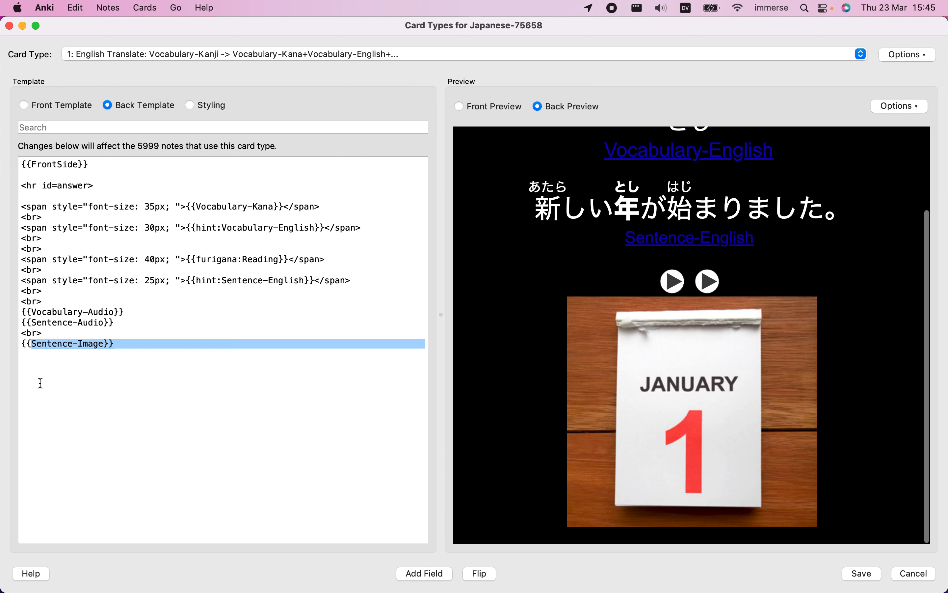
click(40, 383)
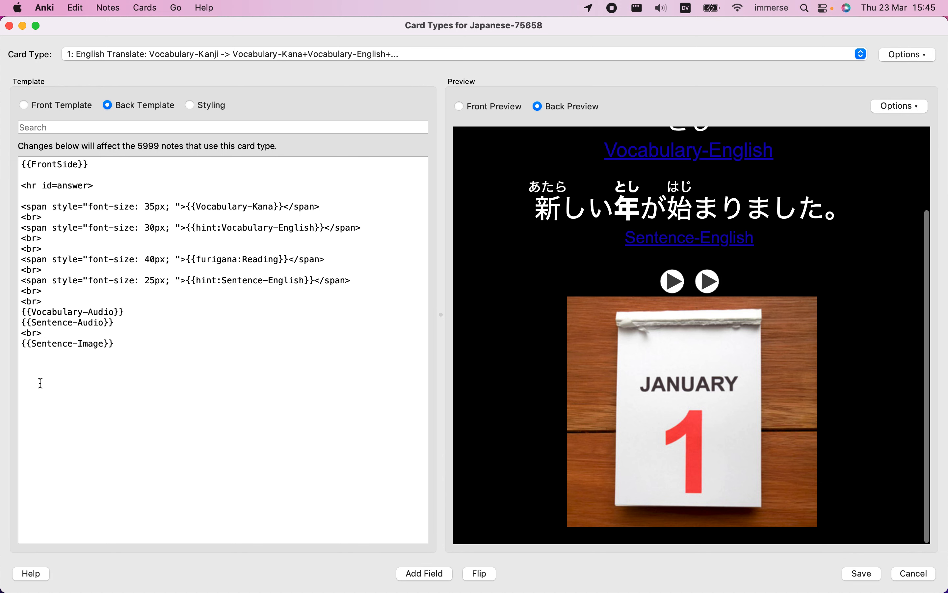
text(hint:)
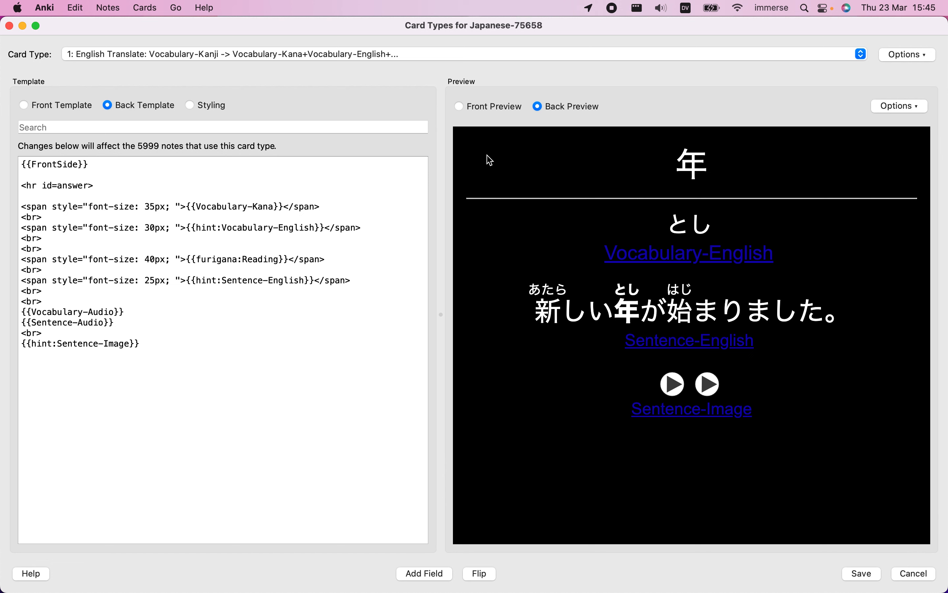
Switch to Finder, open the Downloads folder and extract the CORE 2K_6K - VOCAB CARDS zip archive
key(ctrl+Right)
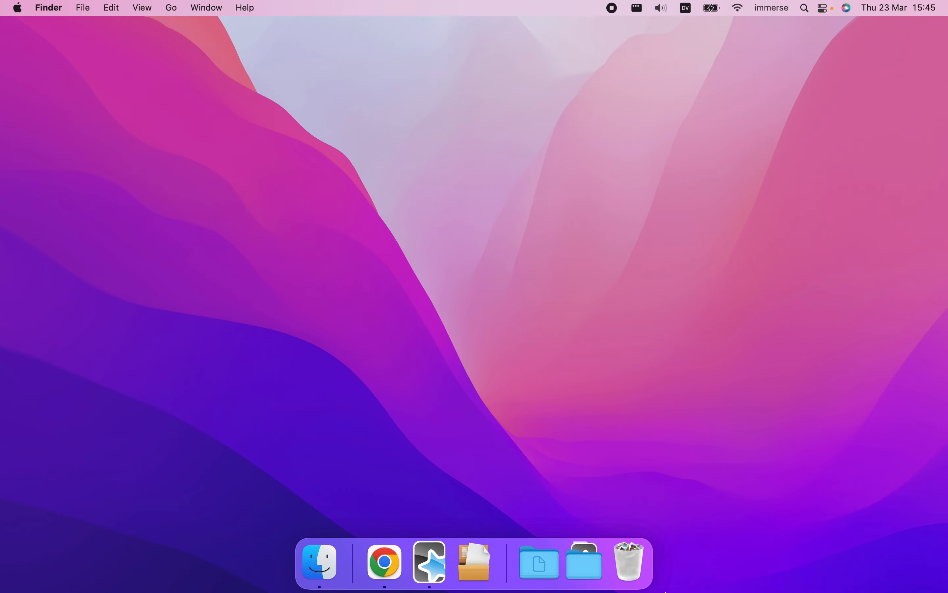
click(592, 567)
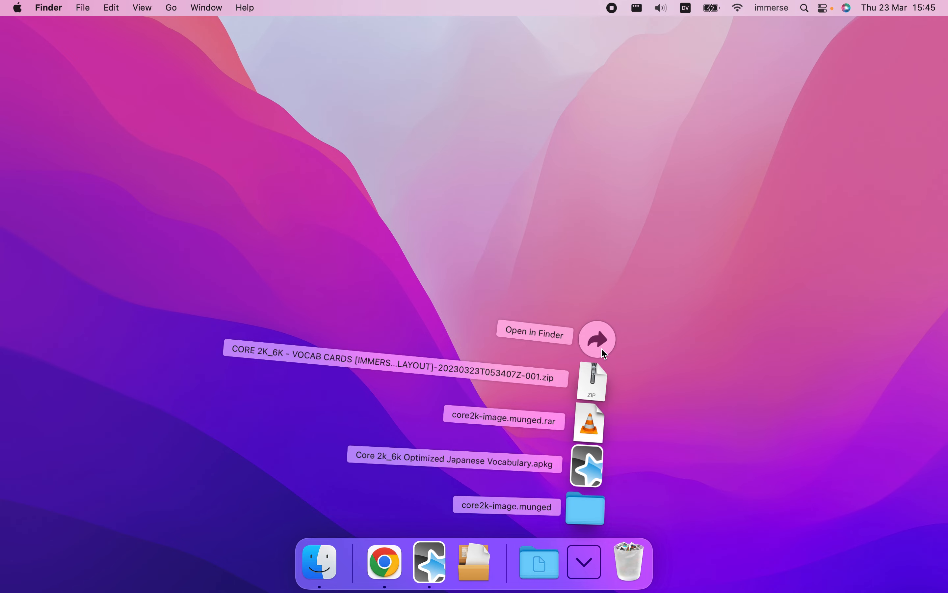
click(600, 345)
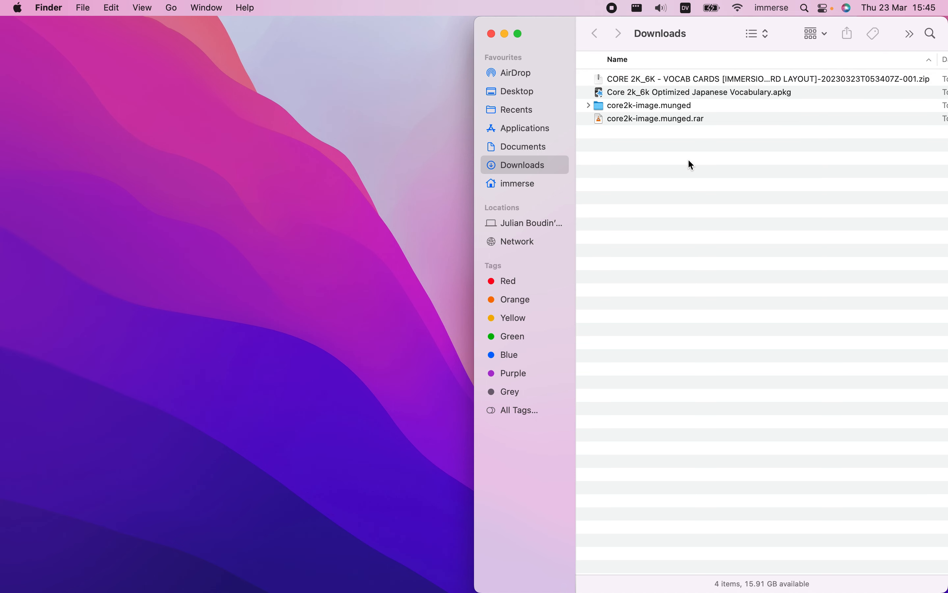
click(648, 79)
right_click(647, 78)
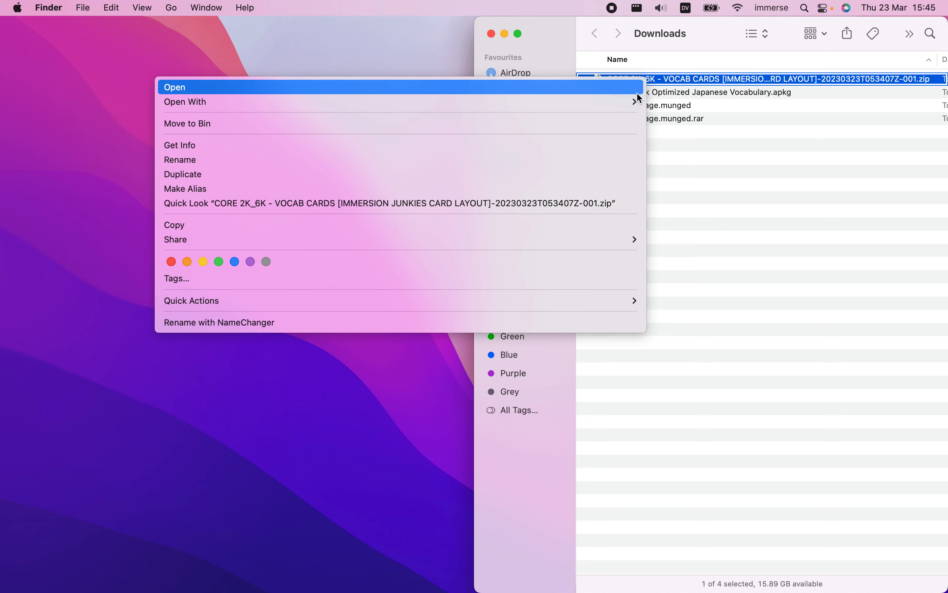
mouse_move(639, 102)
click(685, 181)
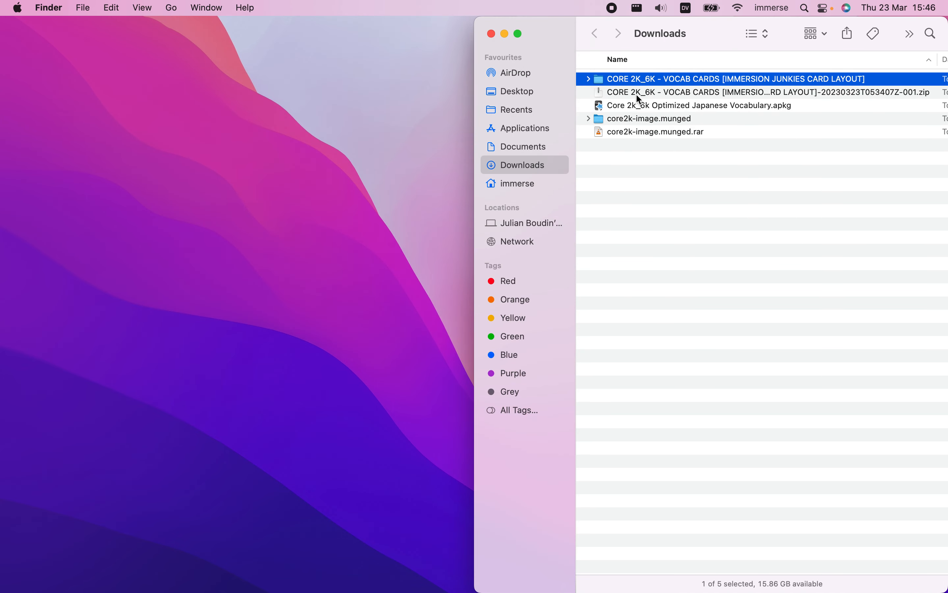
Open the extracted CORE 2K_6K - VOCAB CARDS folder and preview the image Screen Shot 2023-03-23 at 14.10.43.png
double_click(634, 80)
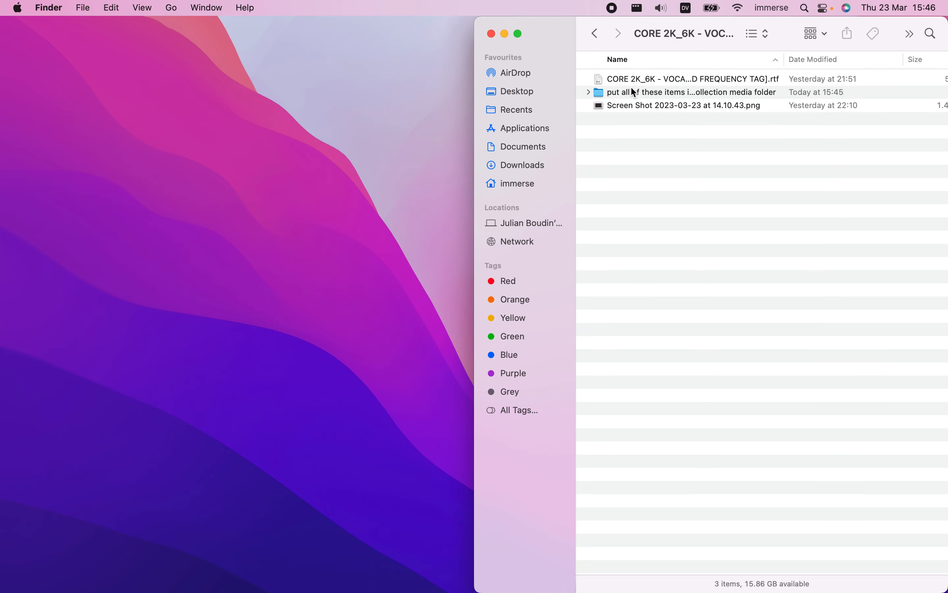
click(637, 106)
key(space)
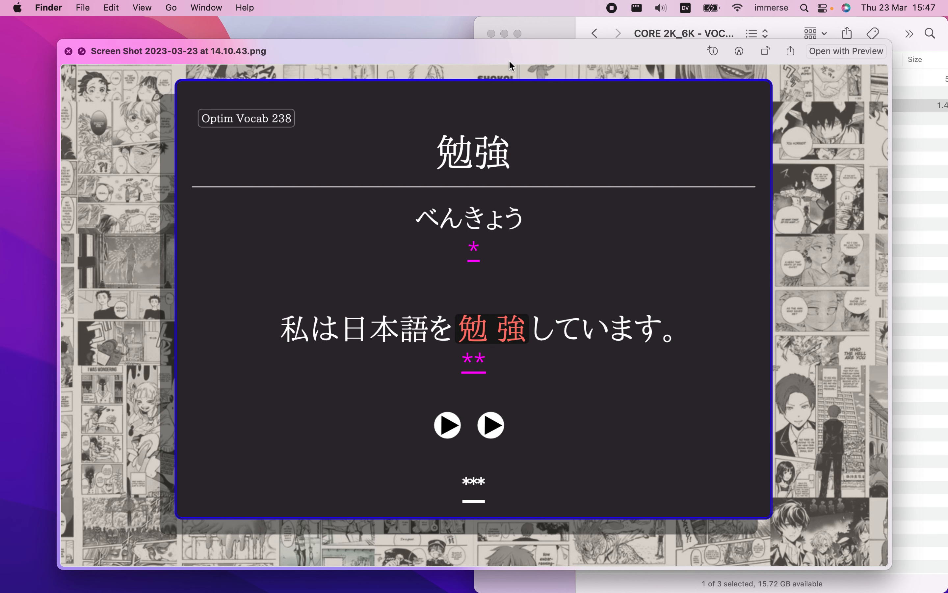
key(space)
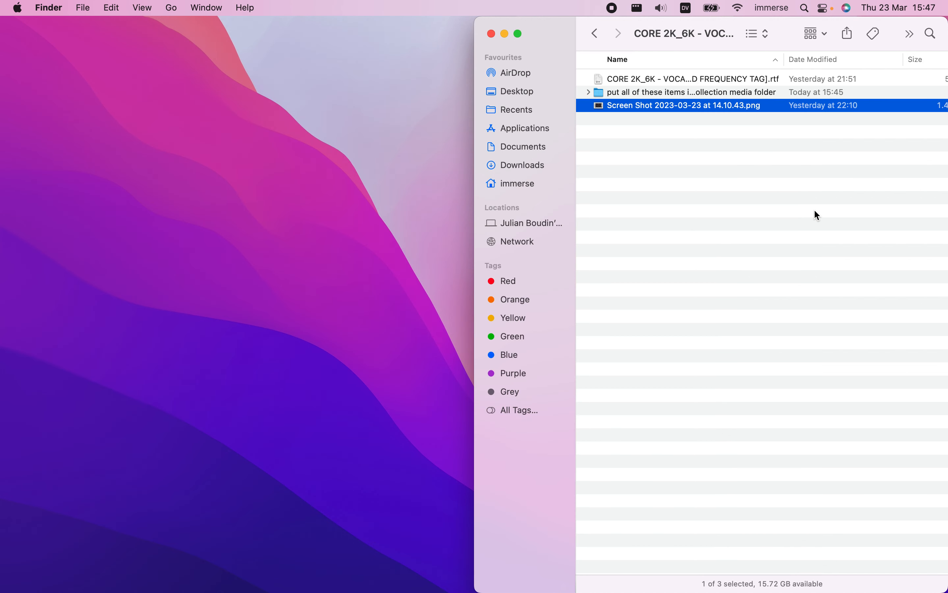
Reopen the CORE 2K_6K - VOCAB CARDS folder from Downloads and widen its Name column to fit the full file names
click(814, 211)
click(594, 34)
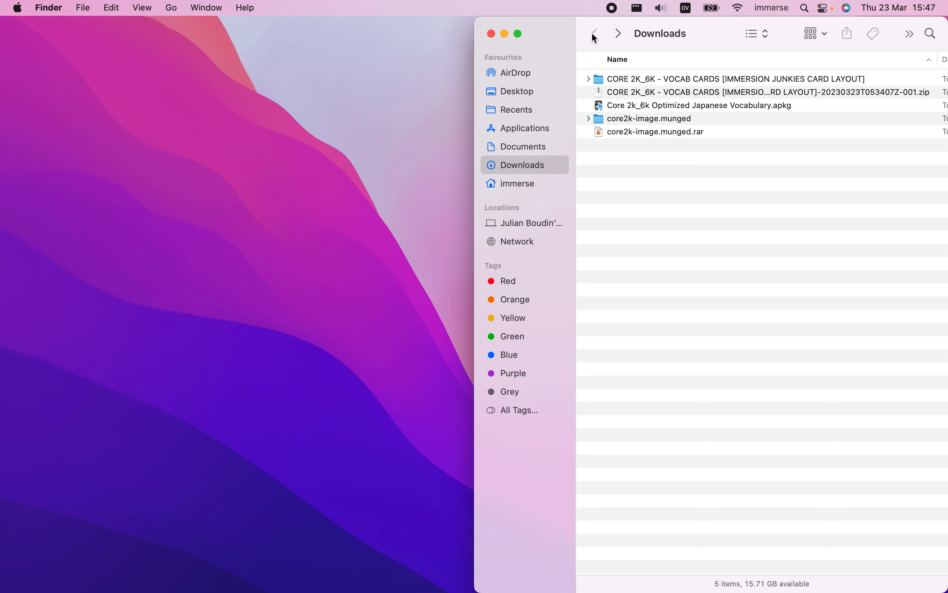
click(616, 92)
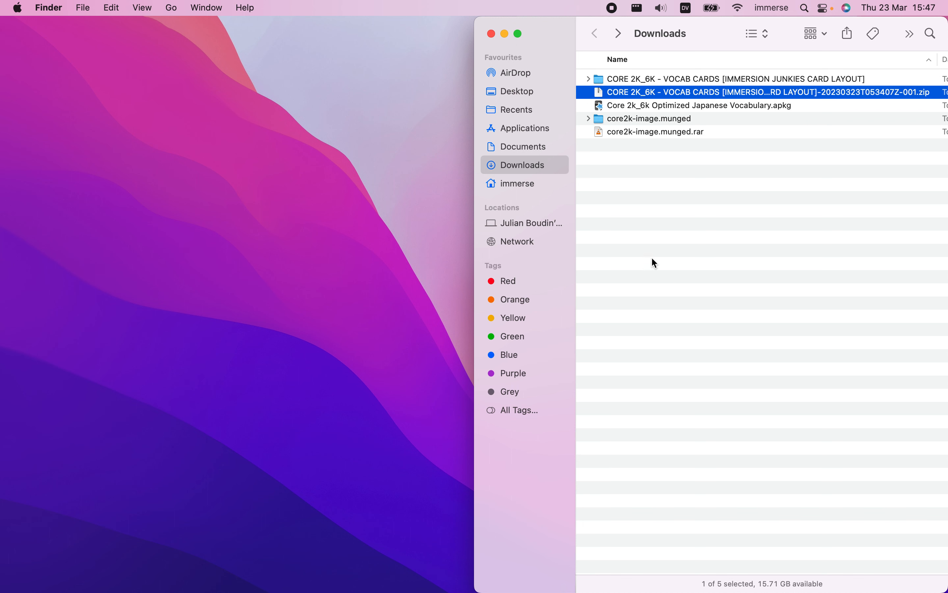
double_click(638, 80)
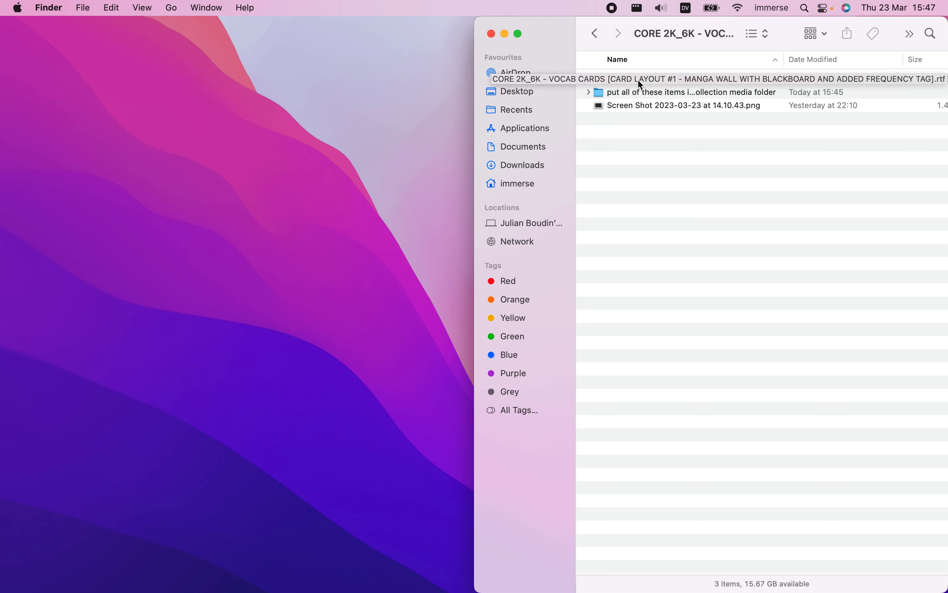
double_click(781, 56)
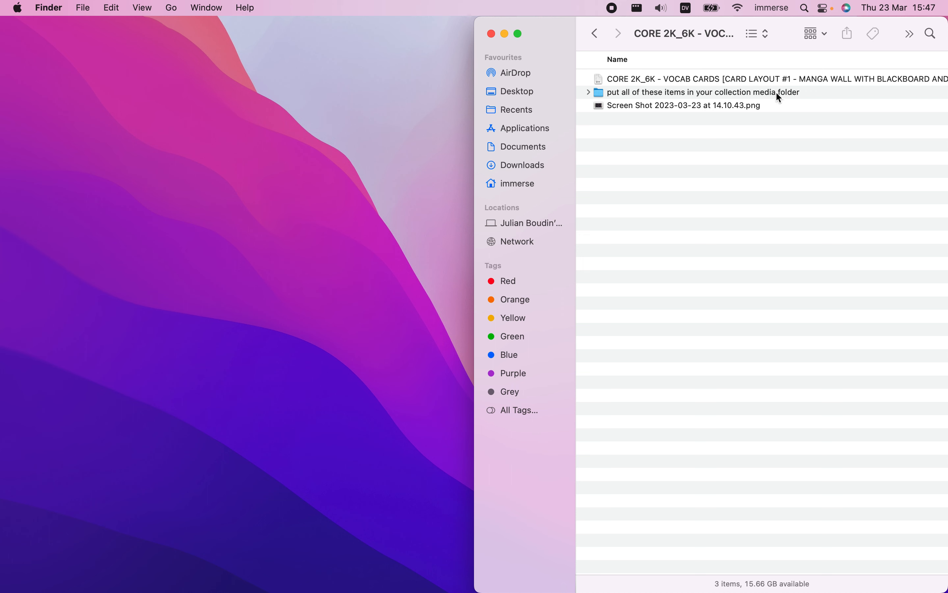
Open the "put all of these items in your collection media folder" folder and preview its manga wallpapers, font files and _kanjiHover.js
double_click(621, 94)
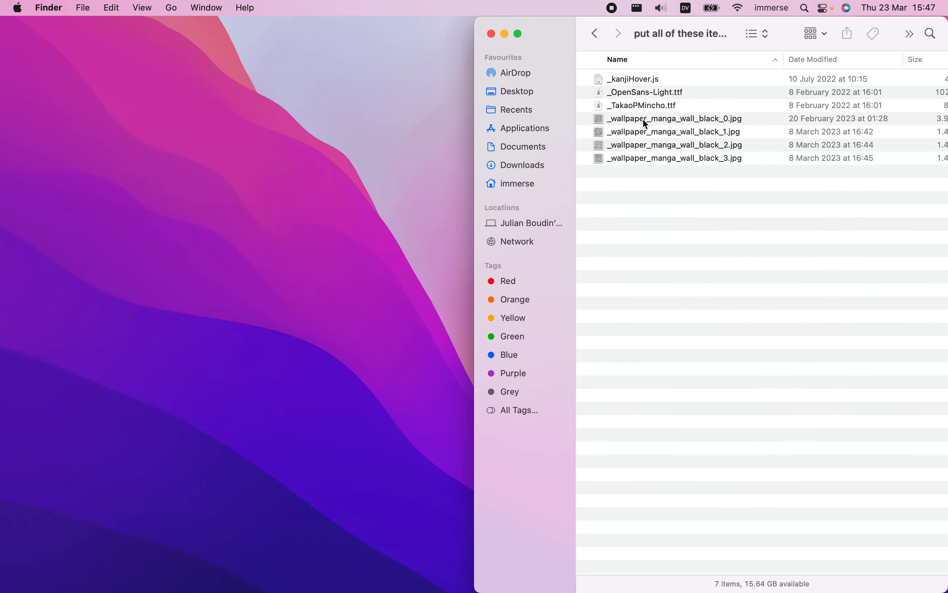
click(650, 158)
key(space)
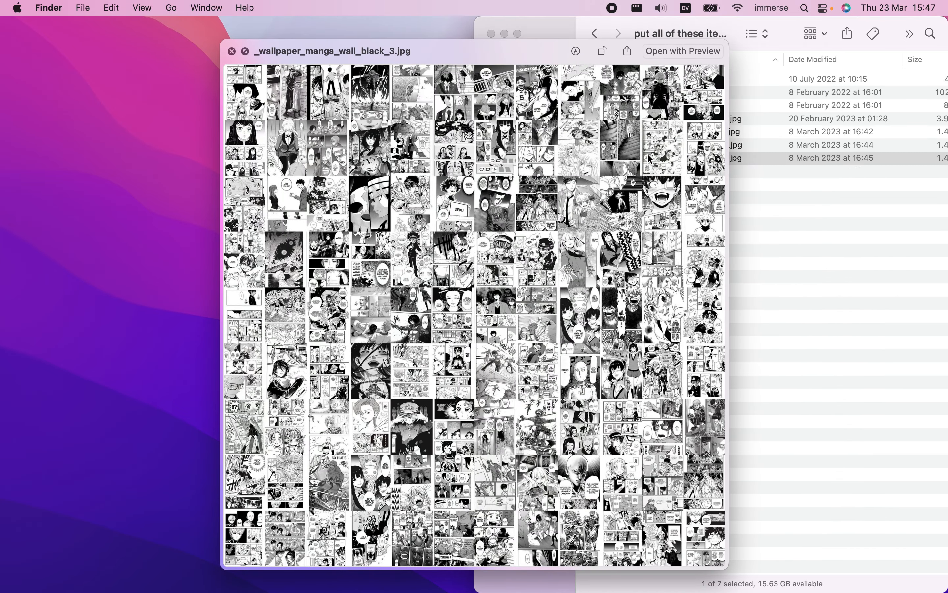
key(Up)
key(Up)
key(Up)
key(Up)
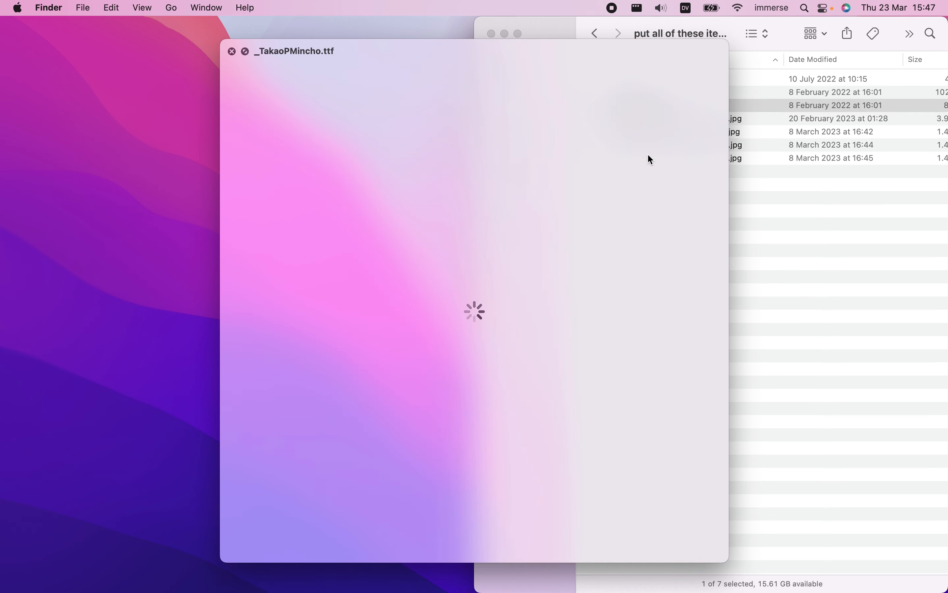
key(Up)
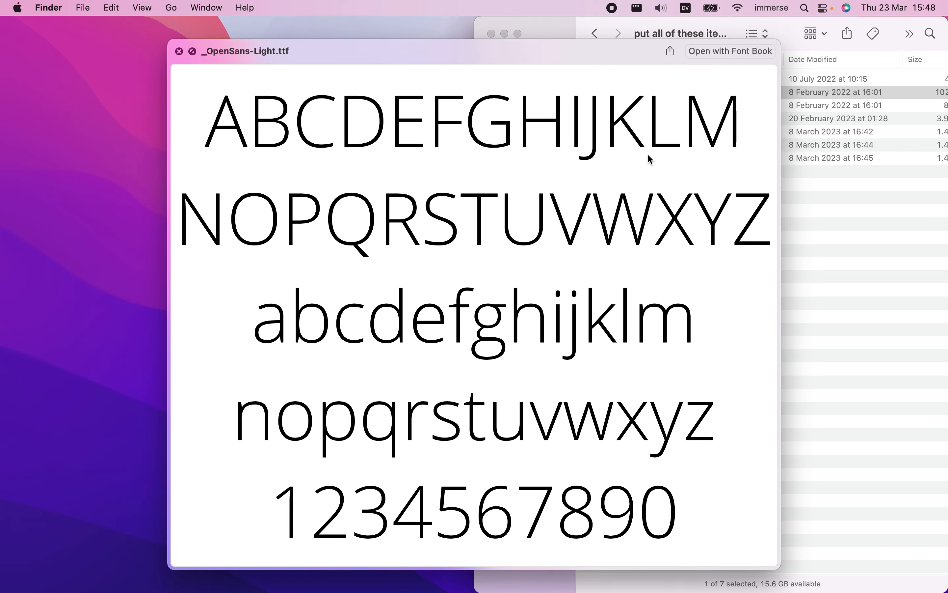
key(Up)
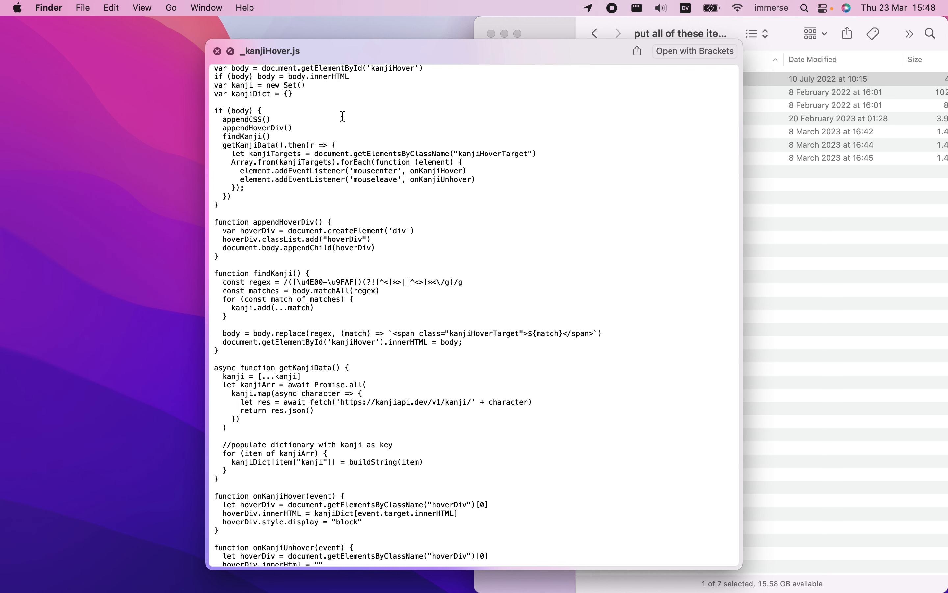
key(space)
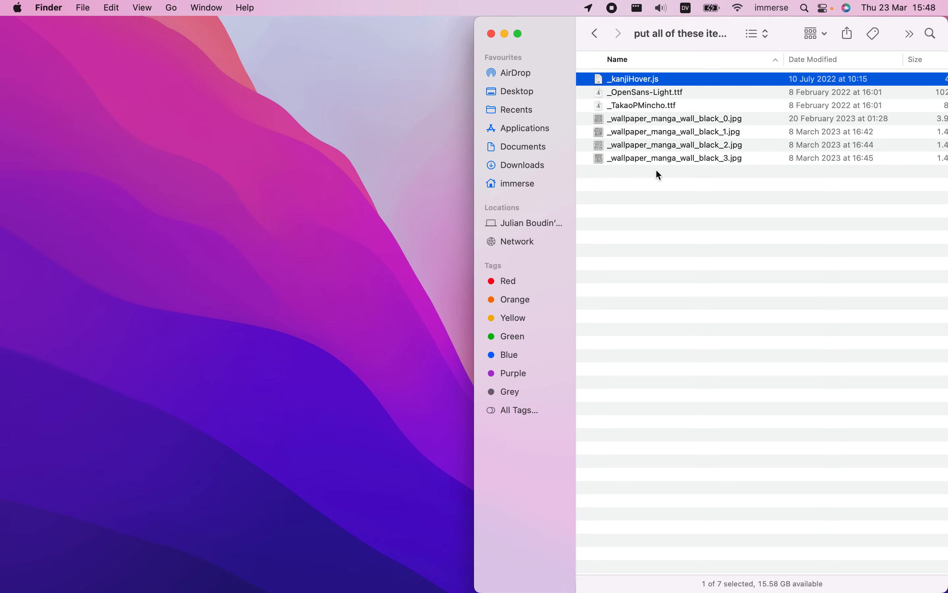
key(space)
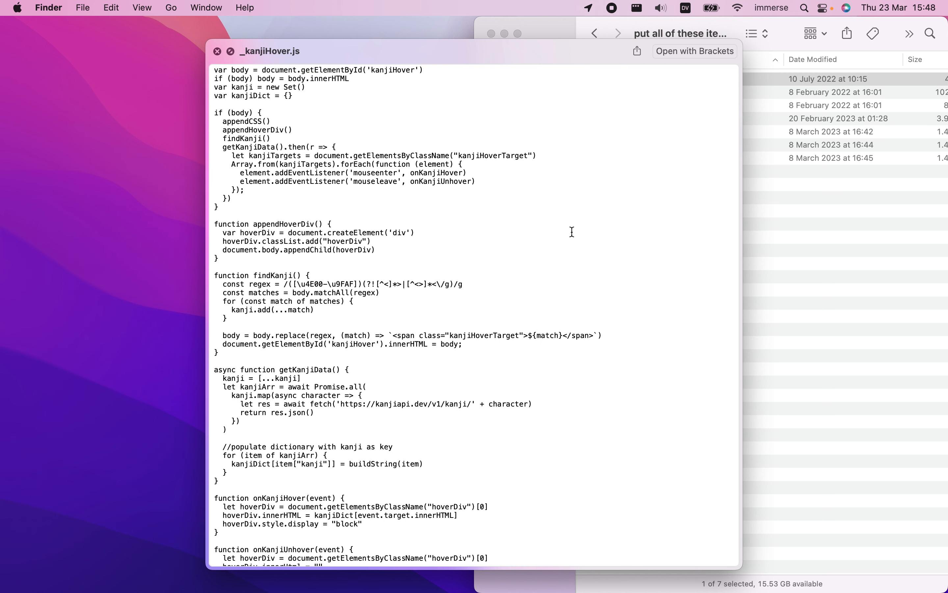
Close the _kanjiHover.js preview, select all seven media files and move the Finder window to the desktop with Anki
key(space)
click(659, 207)
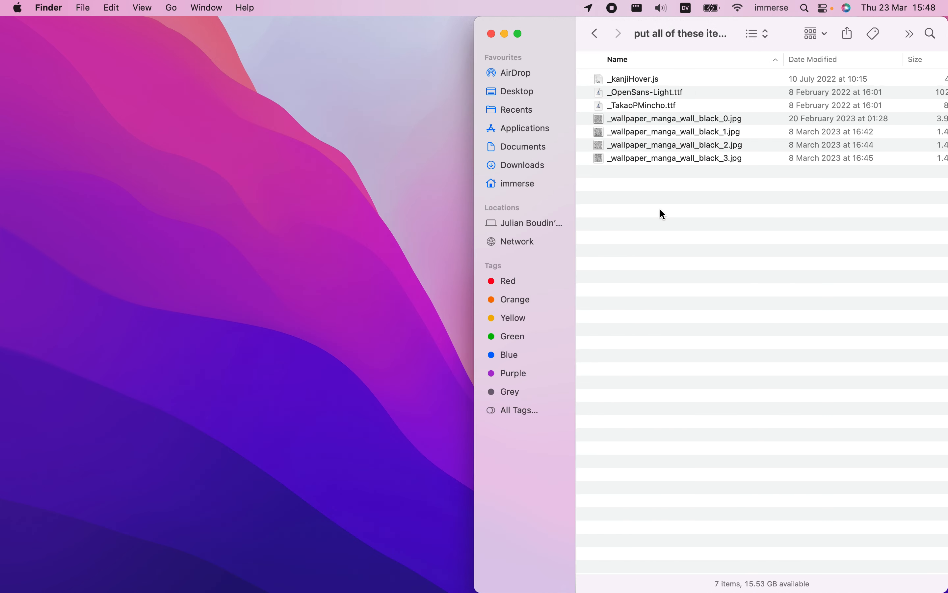
drag(660, 207, 632, 83)
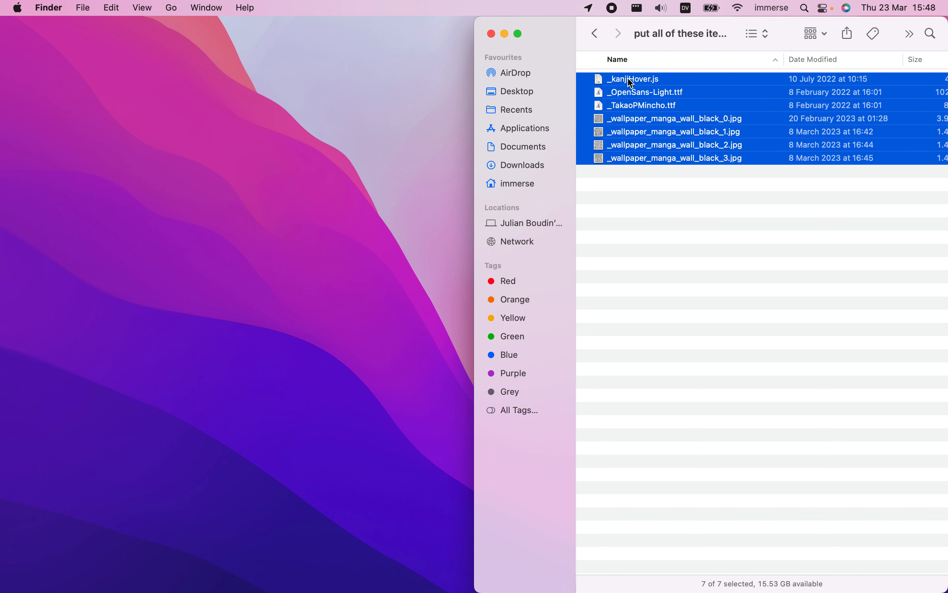
mouse_move(710, 25)
mouse_down()
mouse_move(649, 25)
mouse_move(2, 141)
mouse_move(589, 14)
mouse_move(725, 16)
mouse_move(701, 12)
mouse_up()
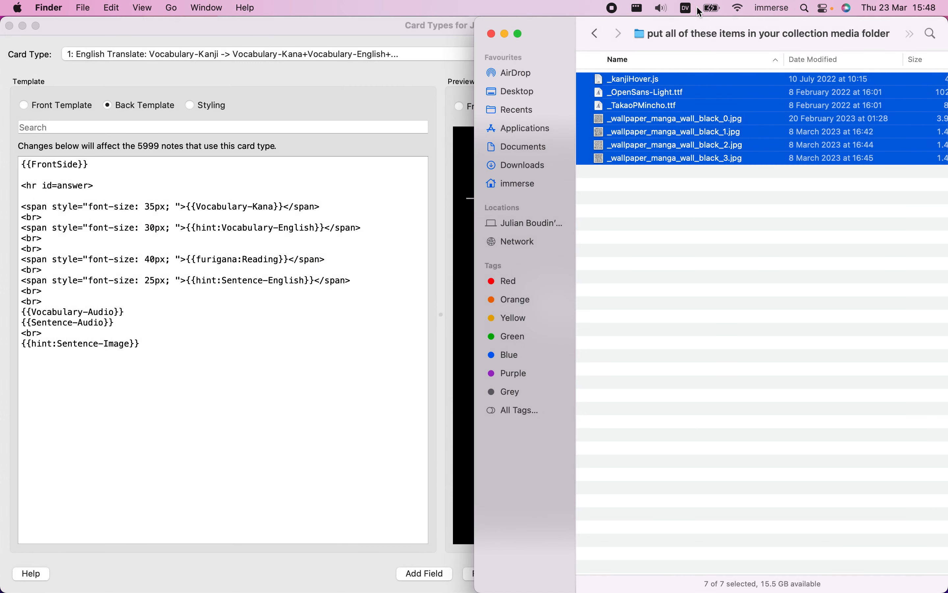
Switch to Anki, save the card template changes for Japanese-75658 and close the card browser
click(369, 23)
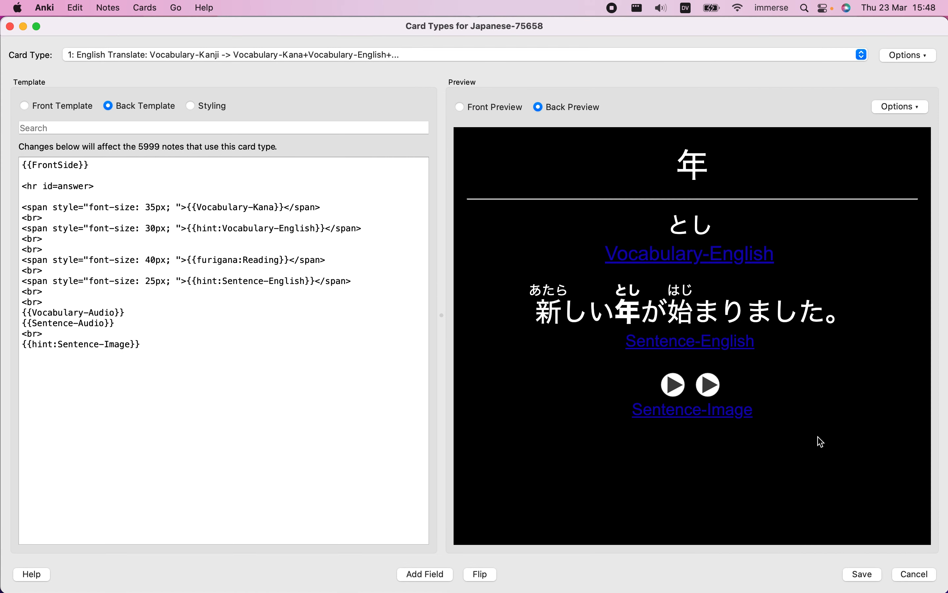
click(874, 580)
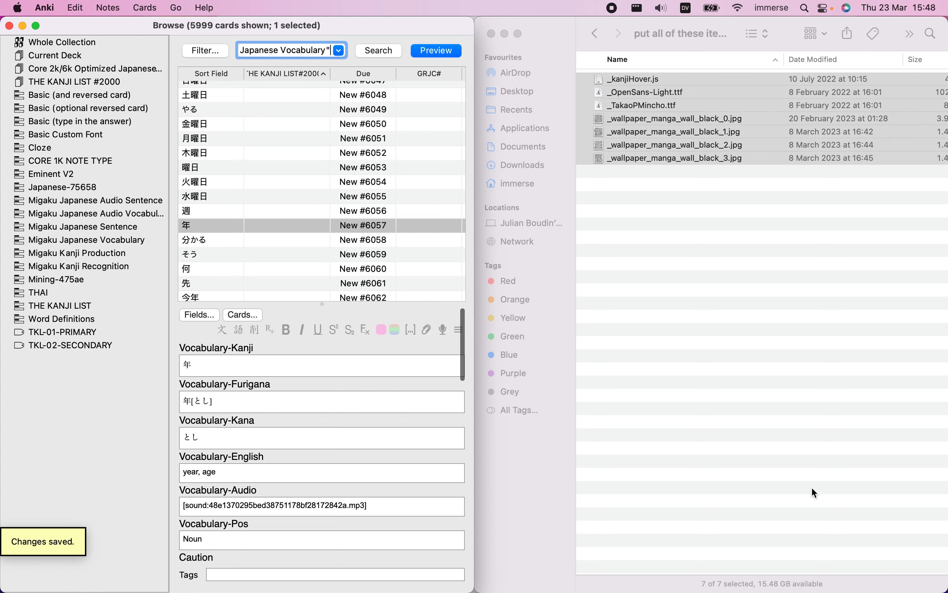
click(826, 509)
click(10, 27)
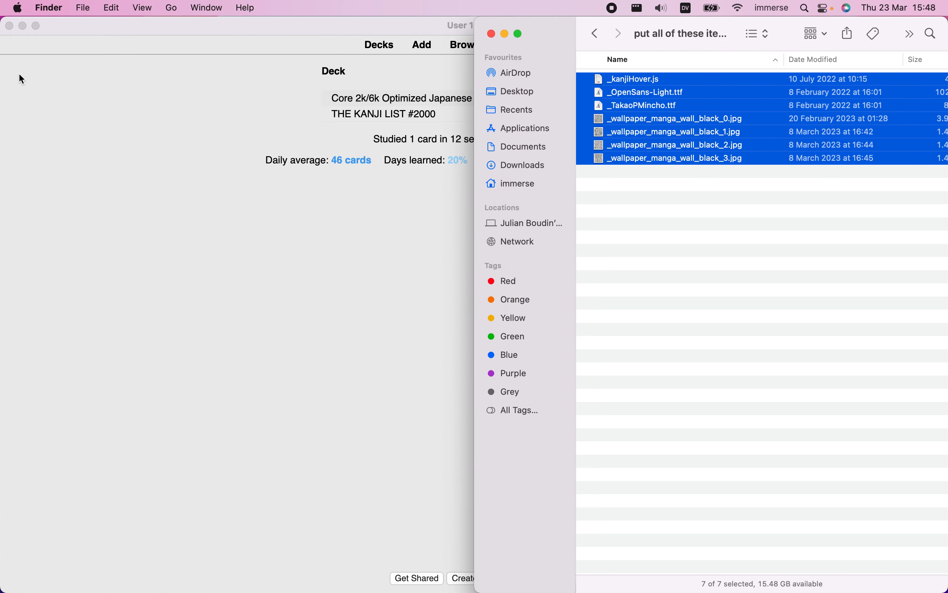
Arrange the Anki, collection.media and source folder windows so the two Finder folders sit side by side
drag(1, 103, 303, 107)
click(223, 31)
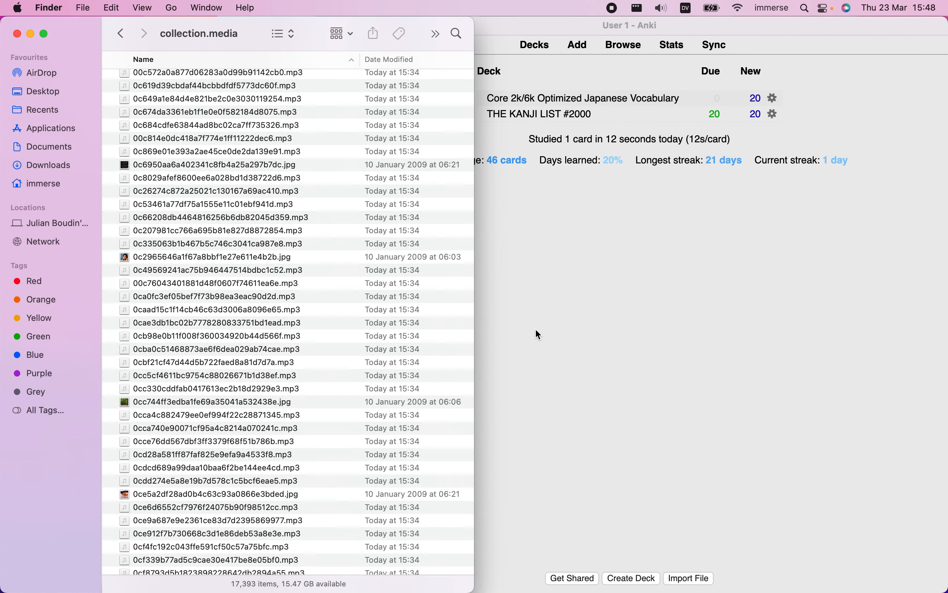
key(ctrl+Up)
click(678, 260)
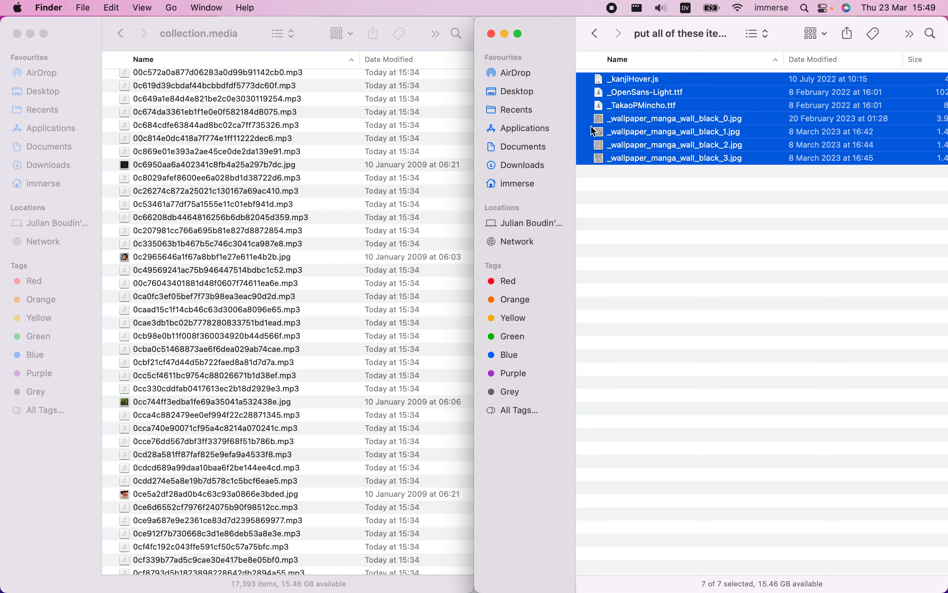
Move the seven selected files into the collection.media folder, replacing the existing copies, and check the manga wallpapers there
drag(604, 161, 329, 268)
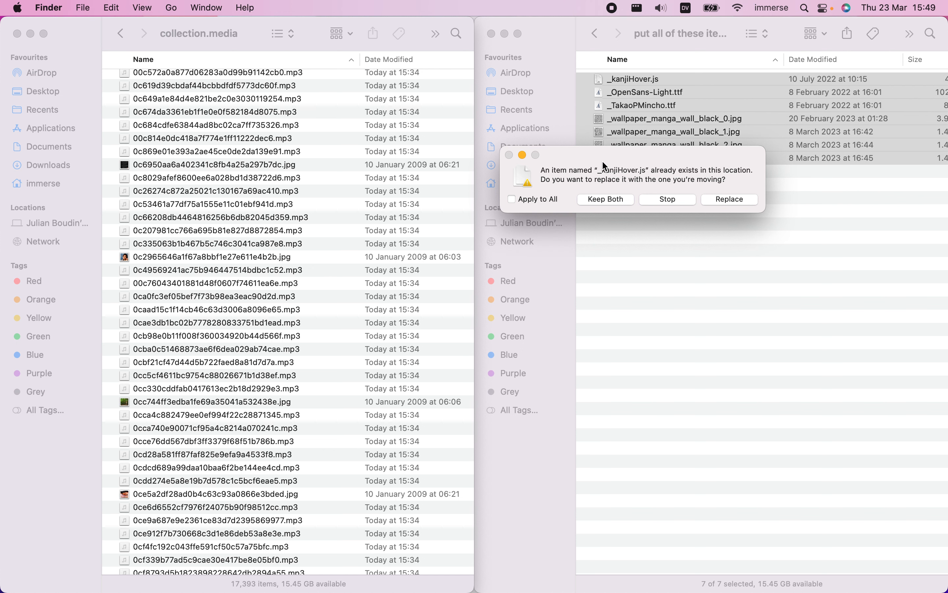
click(746, 200)
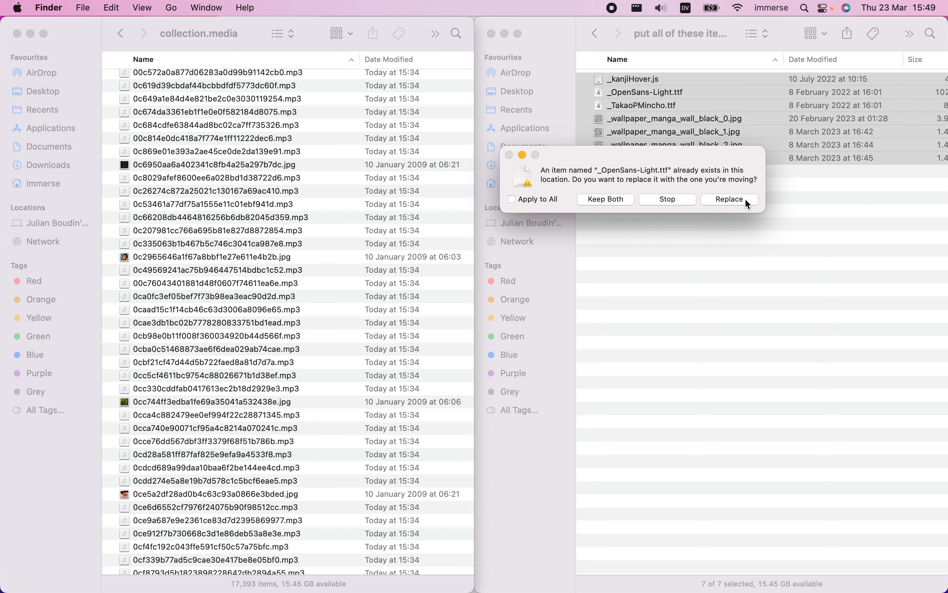
click(744, 199)
click(745, 199)
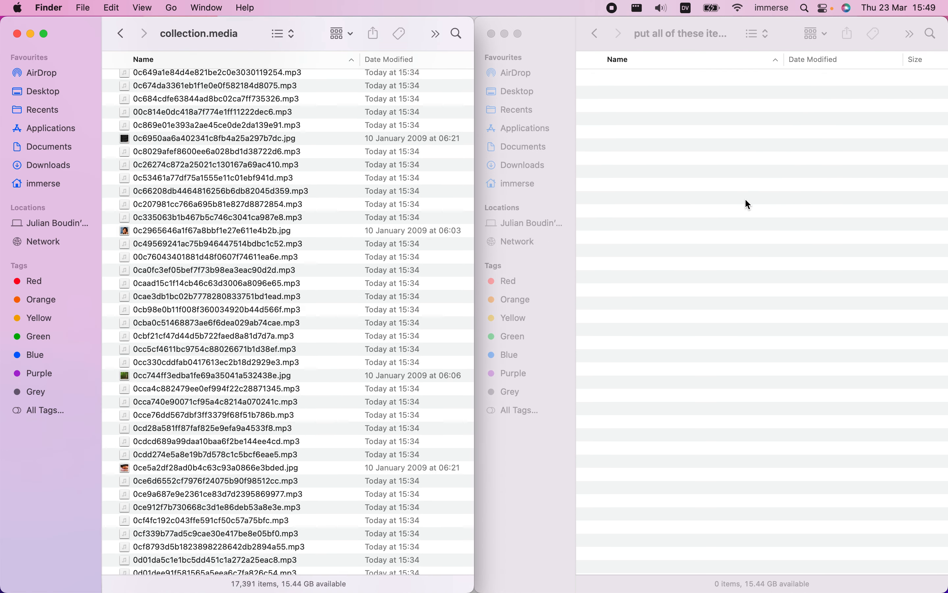
scroll(365, 342, up, 5)
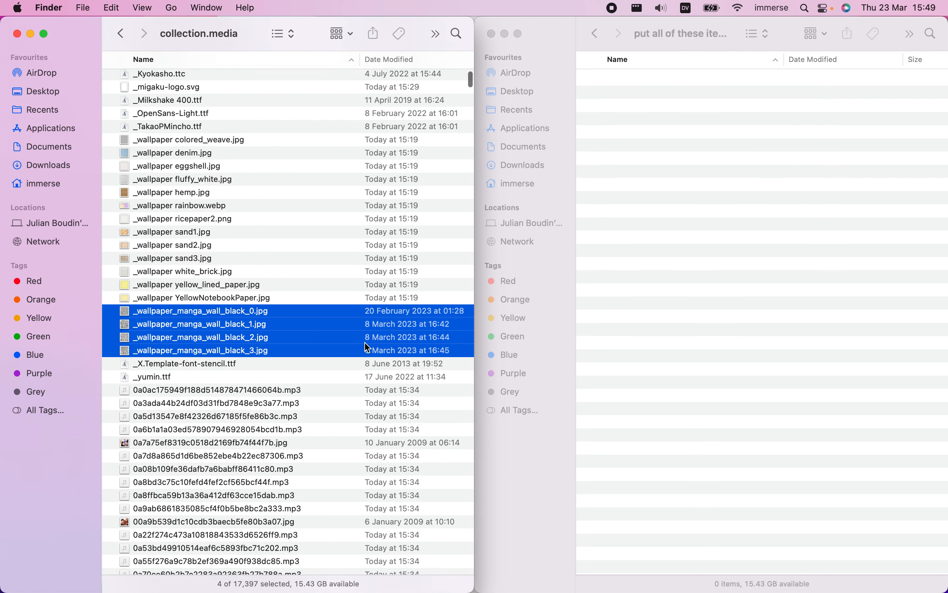
scroll(365, 342, up, 1)
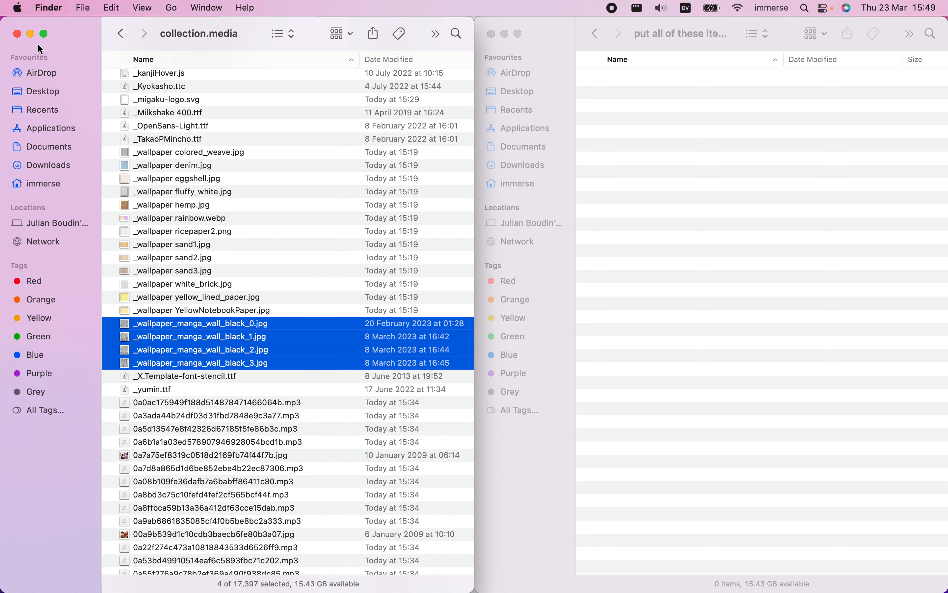
Go back to the CORE 2K_6K - VOCAB CARDS folder and move its Finder window to the empty desktop
click(745, 193)
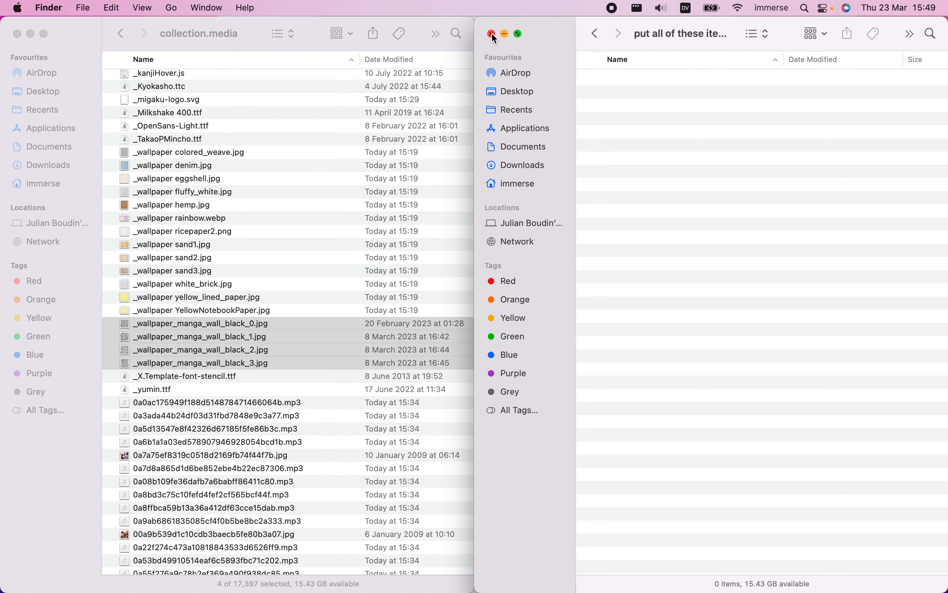
click(596, 37)
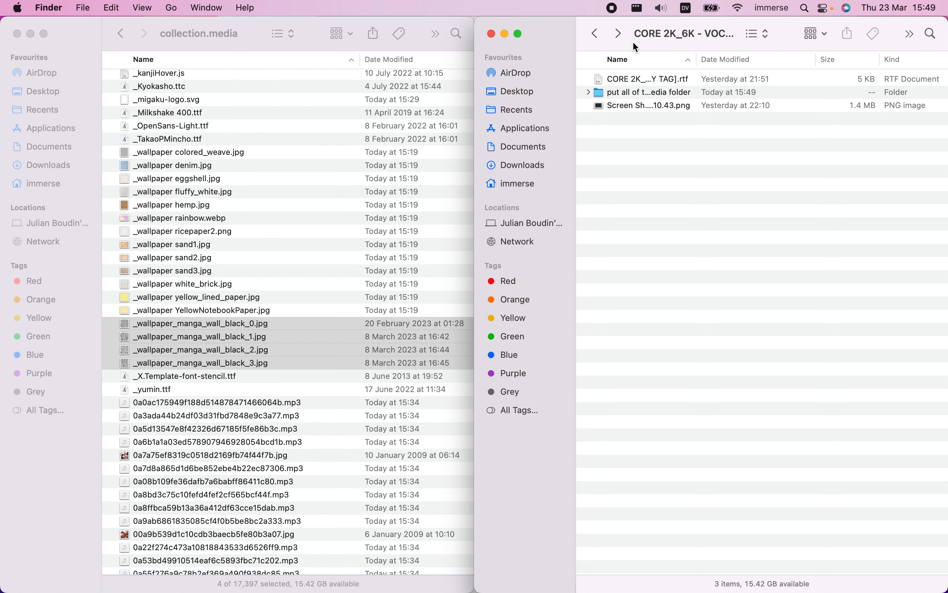
drag(691, 33, 567, 25)
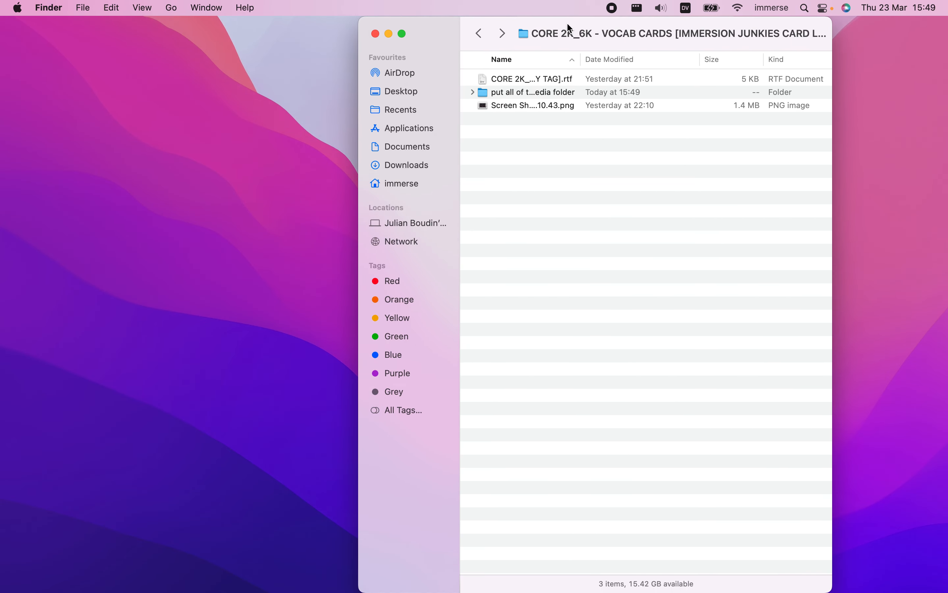
Widen the Name column to fit the full file names and open the CARD LAYOUT #1 .rtf file in TextEdit
double_click(582, 58)
click(582, 81)
scroll(580, 80, right, 10)
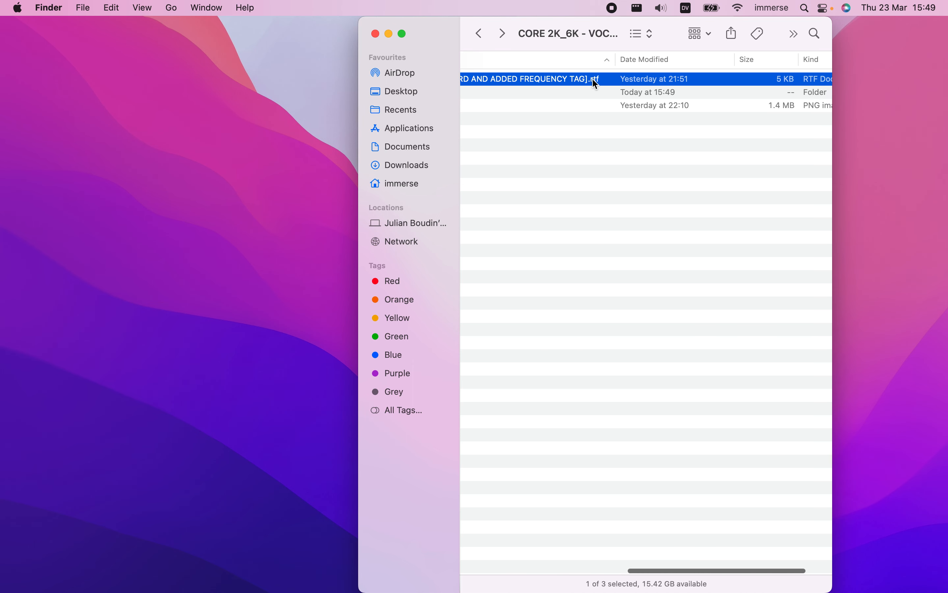
scroll(605, 117, left, 10)
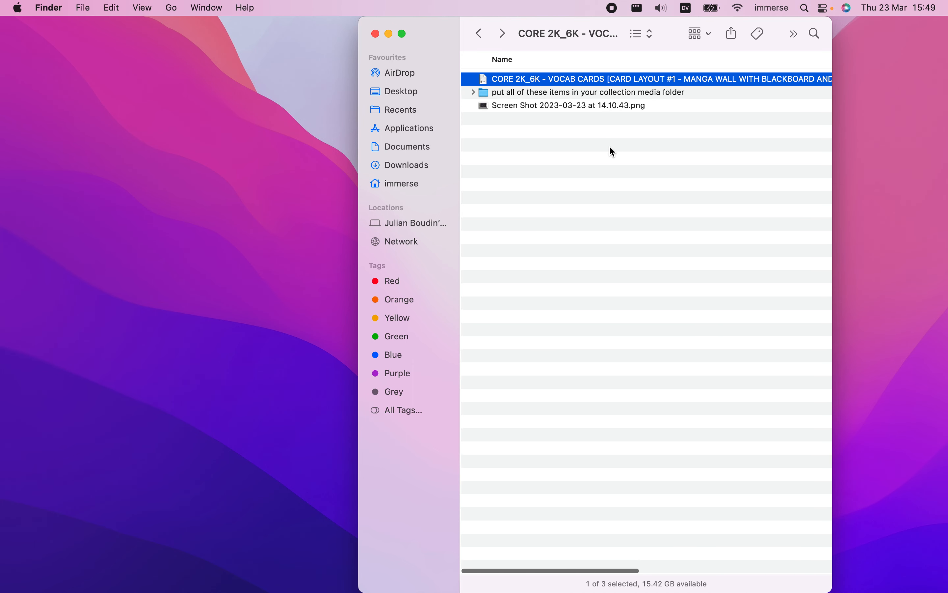
double_click(560, 83)
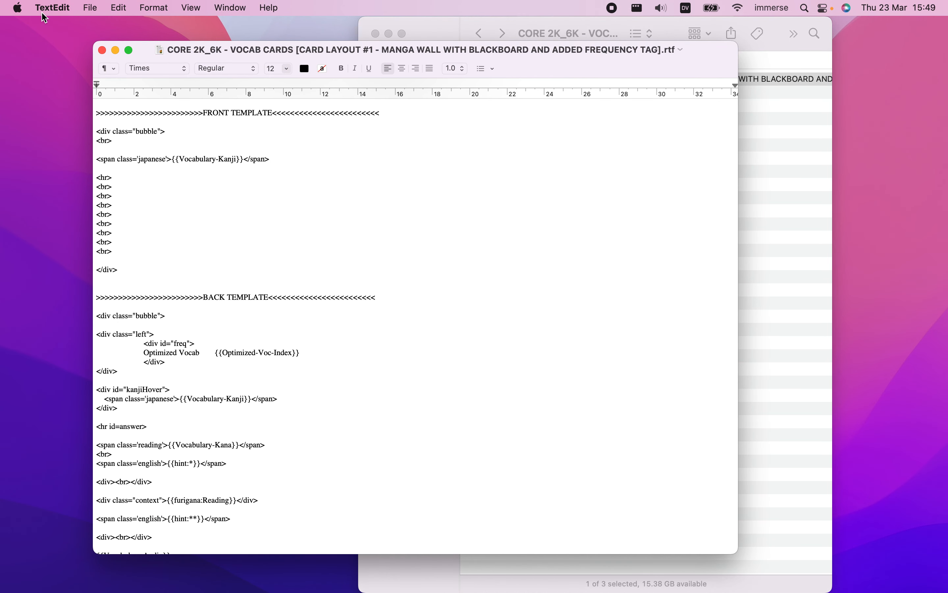
Examine the layout document's front template, back template and styling code sections
scroll(336, 270, down, 1)
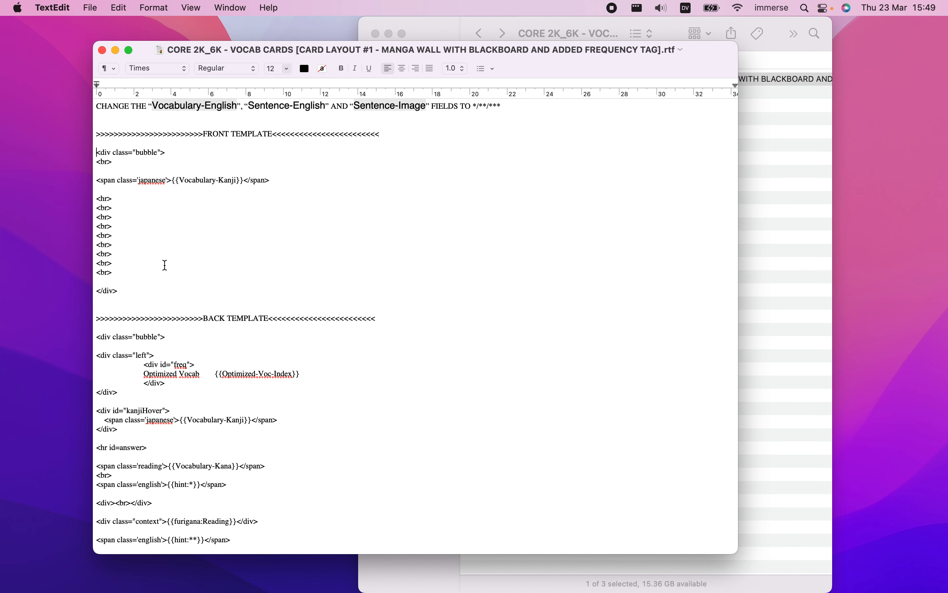
shift+click(173, 292)
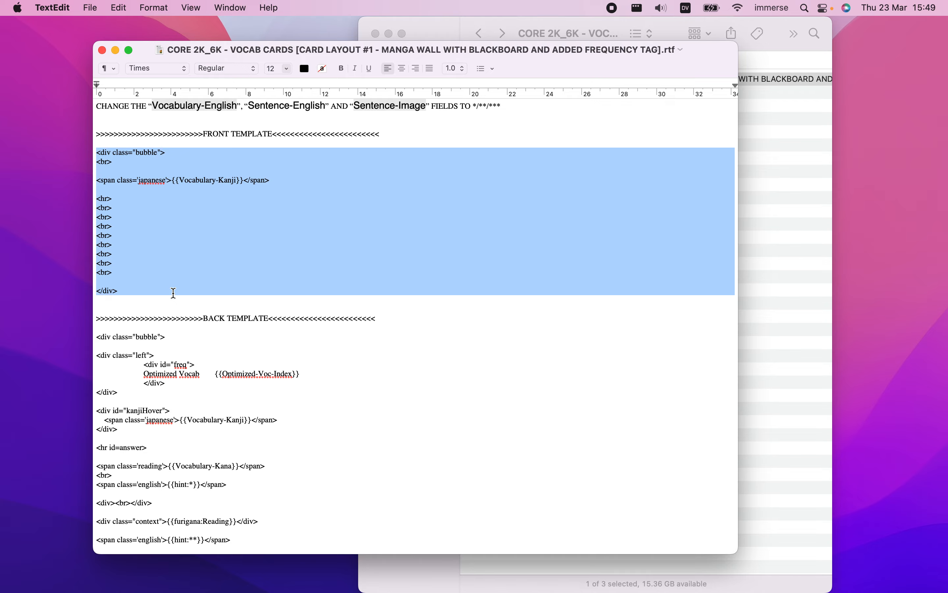
scroll(173, 293, down, 10)
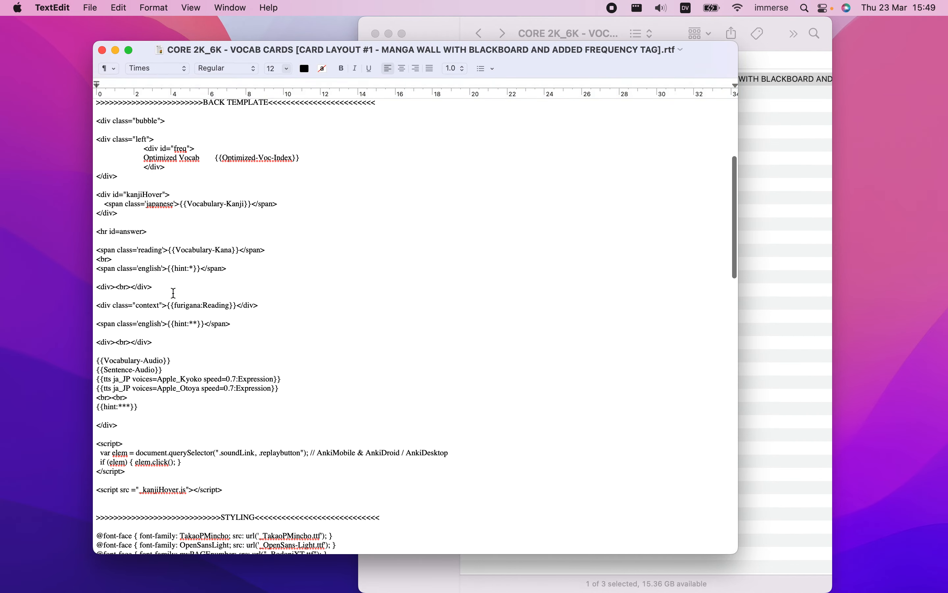
scroll(174, 293, up, 10)
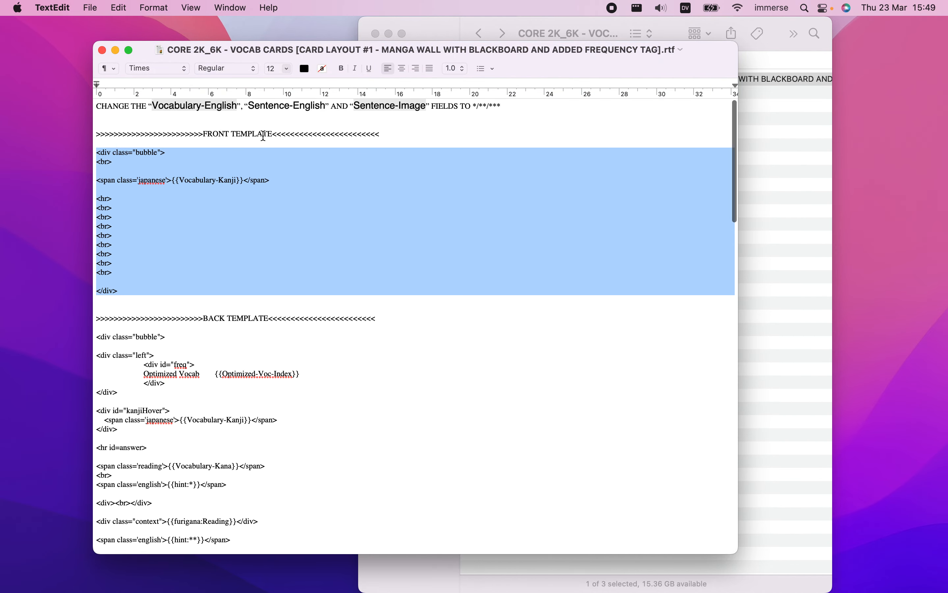
scroll(232, 298, down, 5)
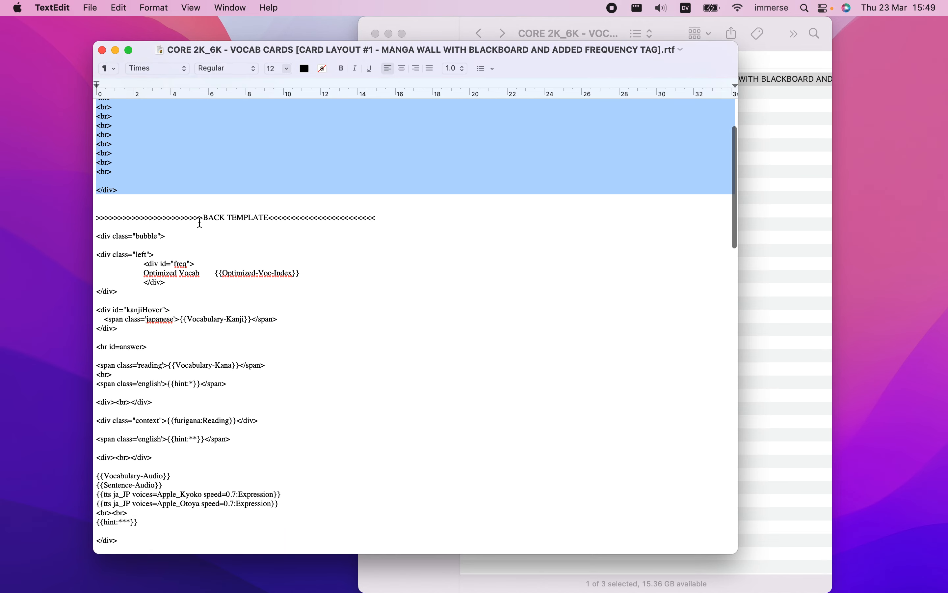
scroll(278, 302, down, 12)
scroll(278, 309, down, 10)
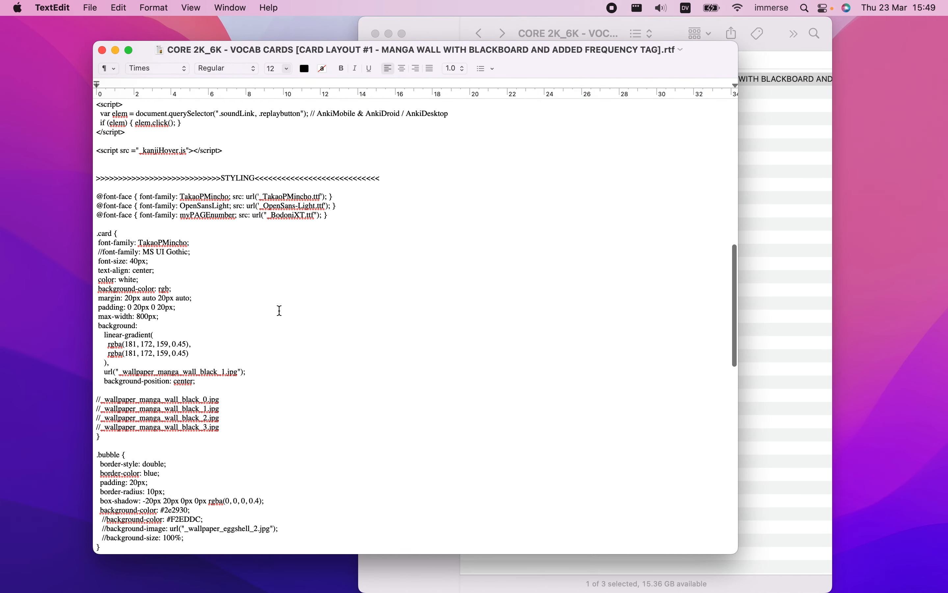
scroll(276, 298, down, 20)
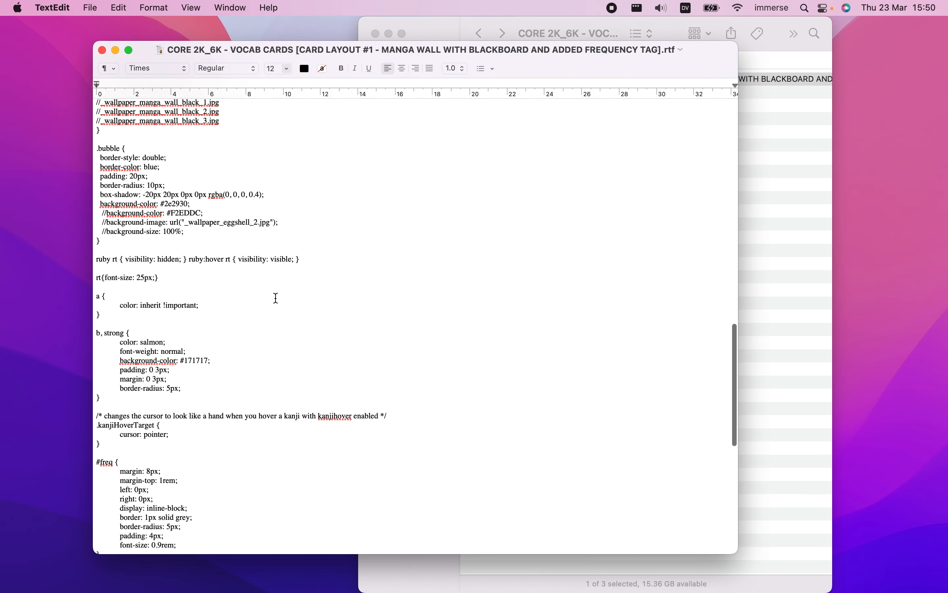
scroll(276, 300, up, 20)
click(276, 301)
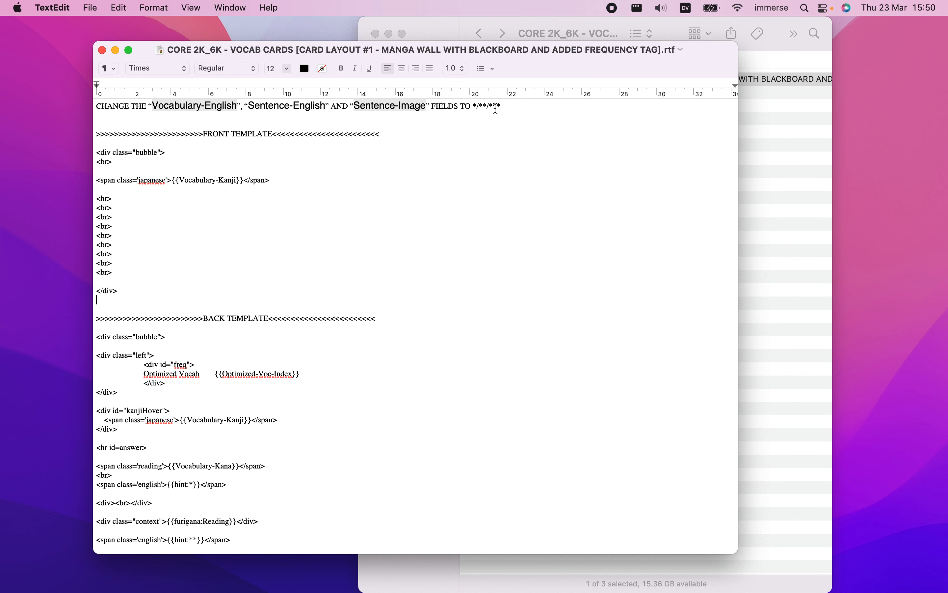
Read the document's opening note on changing the Vocabulary-English, Sentence-English and Sentence-Image fields to */**/***
key(ctrl+Left)
key(ctrl+Right)
click(478, 107)
drag(474, 106, 478, 107)
Switch to Anki and browse the cards of the Core 2k/6k Optimized Japanese Vocabulary deck
key(ctrl+Left)
click(677, 302)
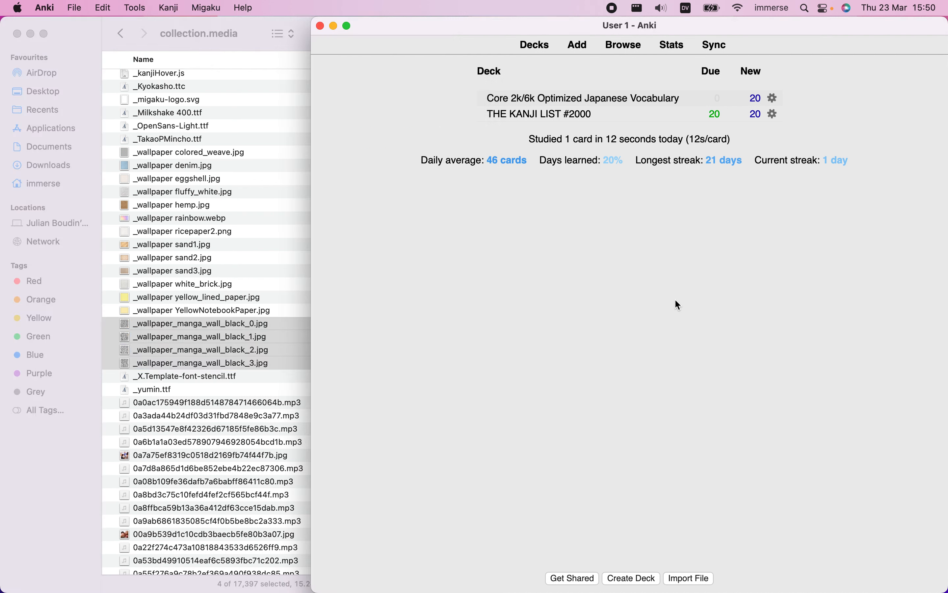
click(633, 47)
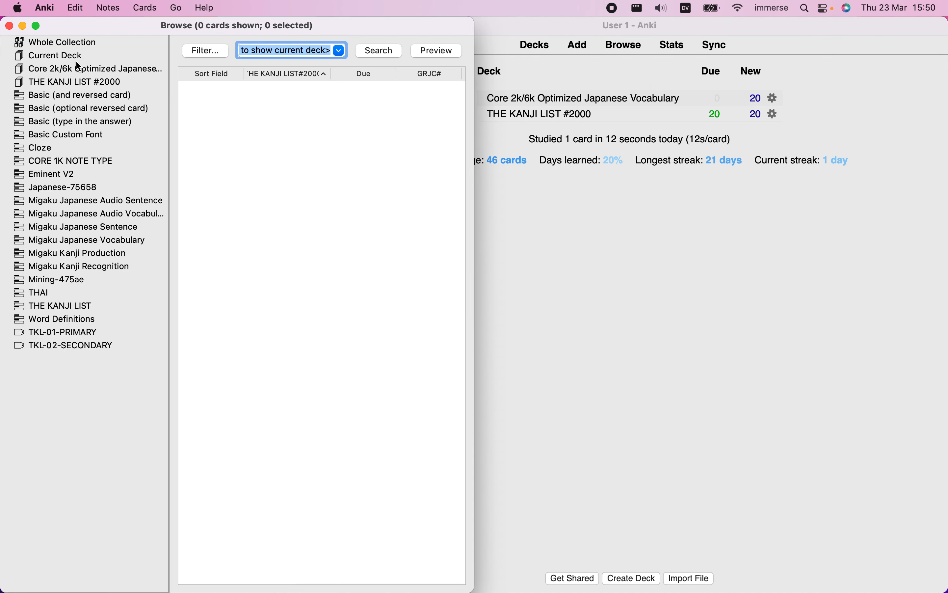
click(59, 74)
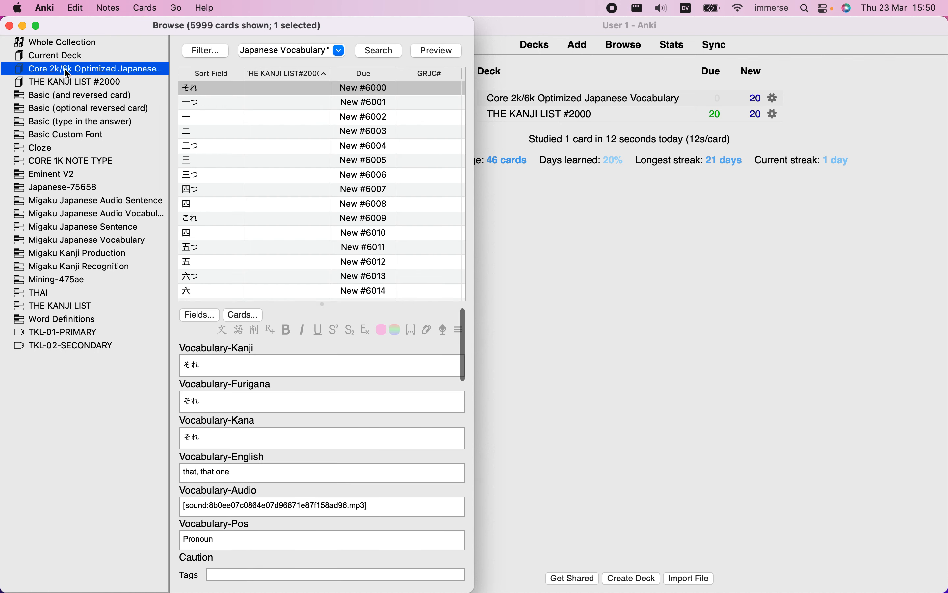
Rename the Vocabulary-English field of the Japanese-75658 note type as *
click(200, 313)
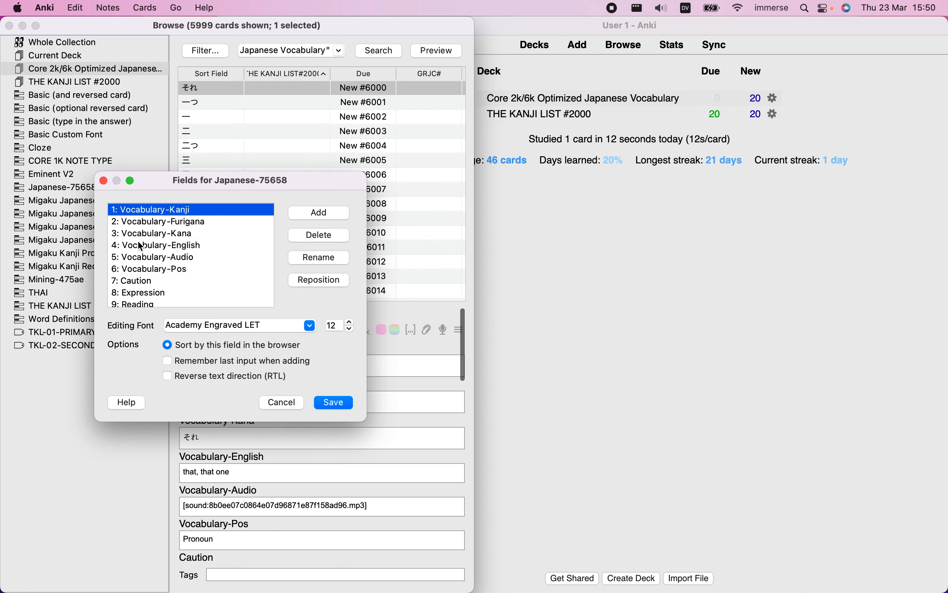
click(188, 246)
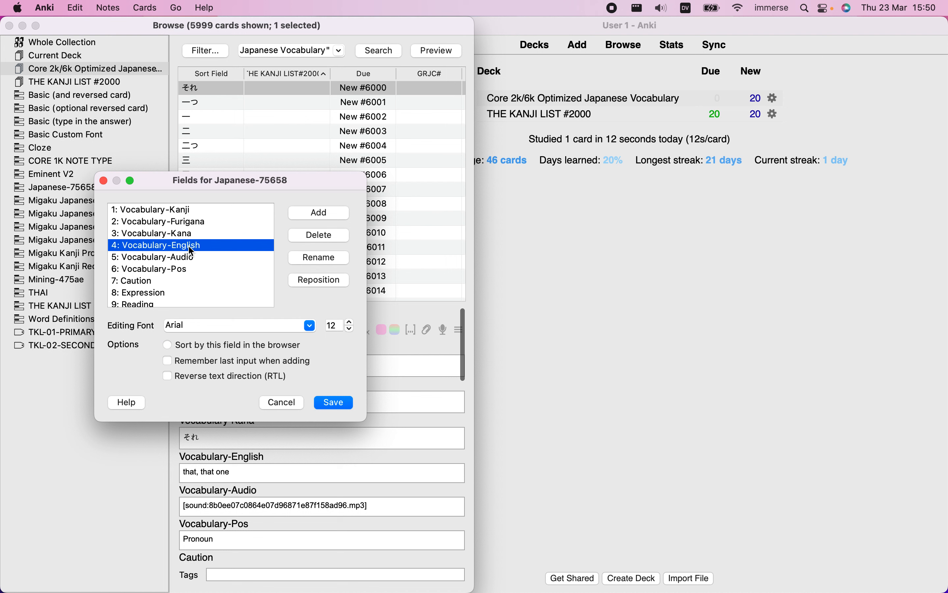
click(320, 258)
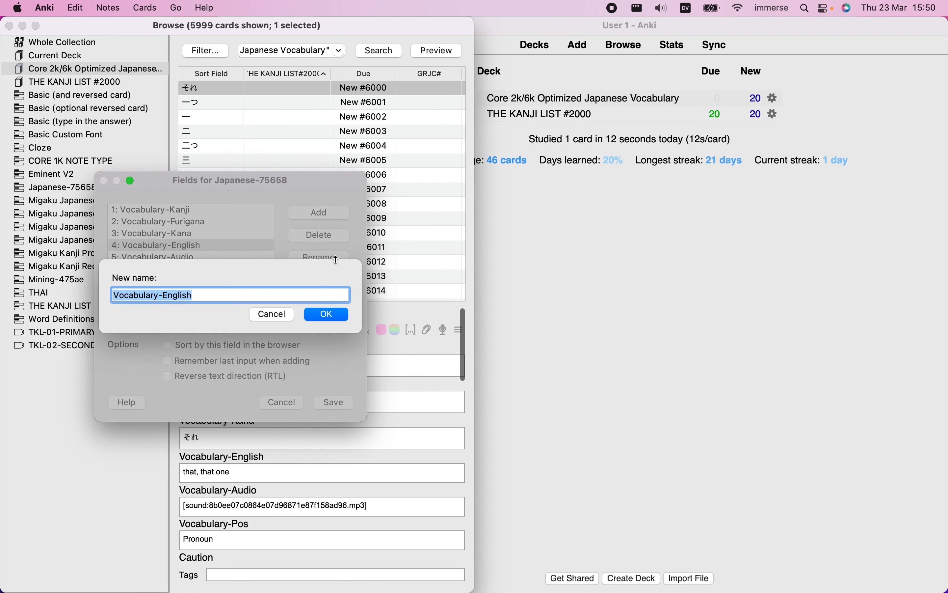
text(*)
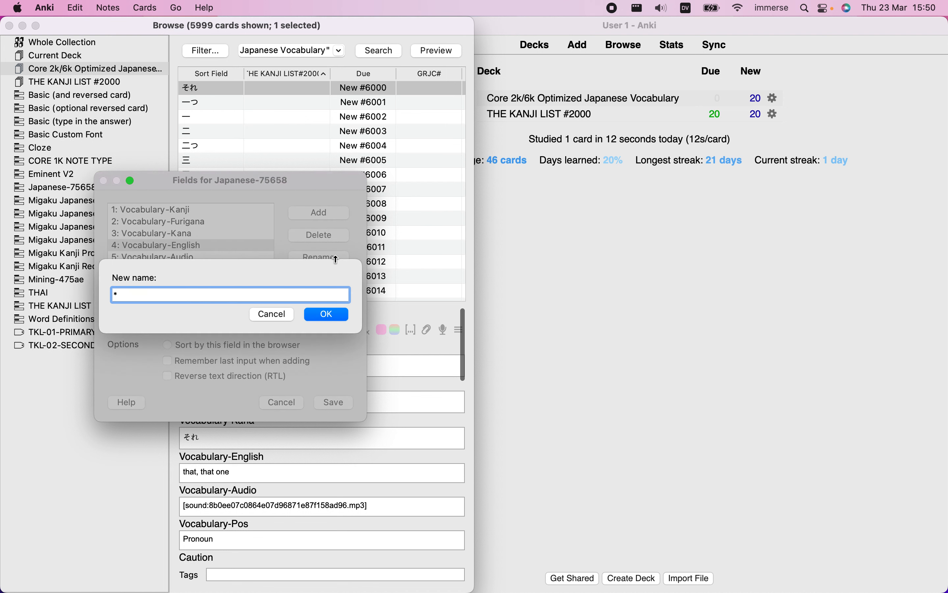
click(336, 314)
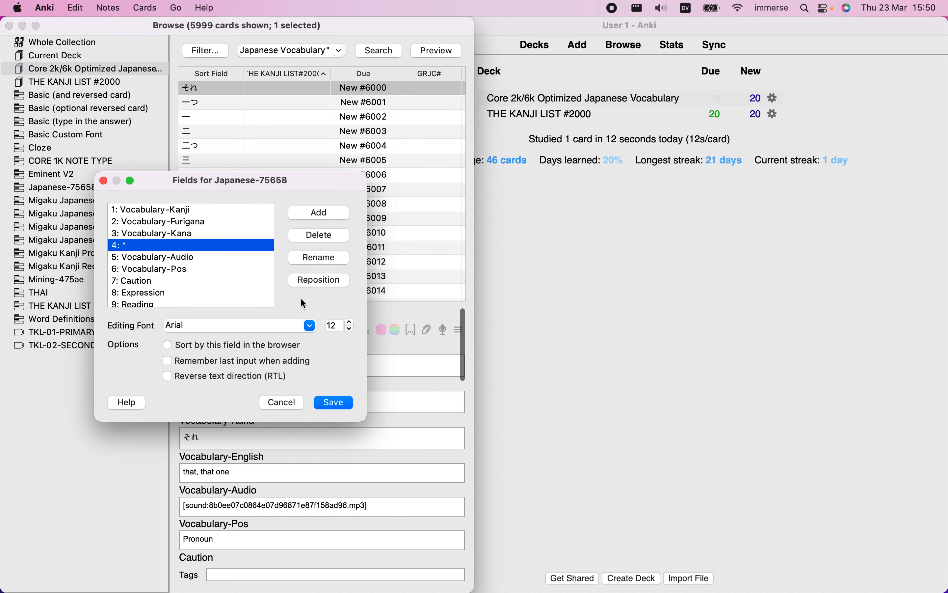
Rename the Sentence-English field of the Japanese-75658 note type as **
scroll(243, 261, down, 3)
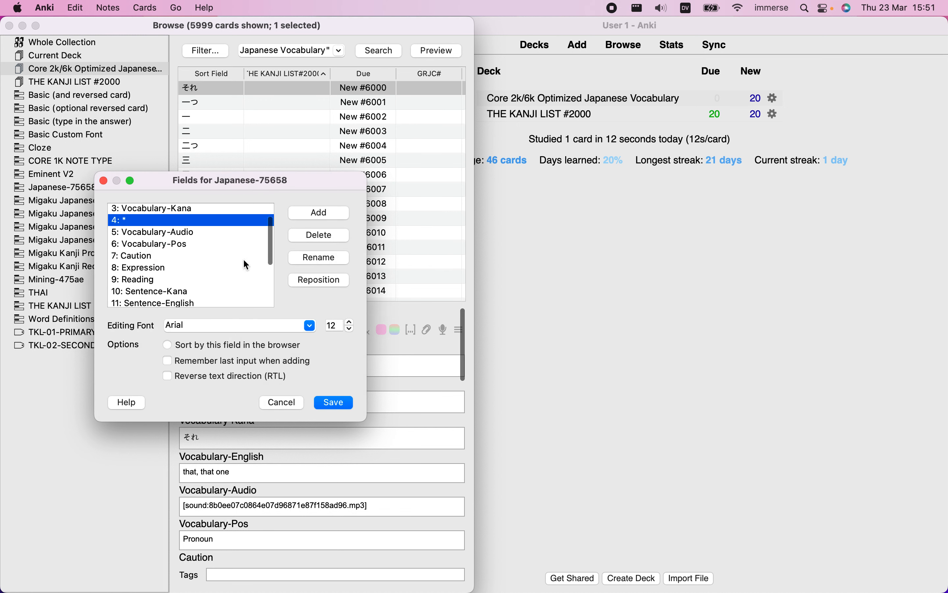
scroll(245, 262, down, 2)
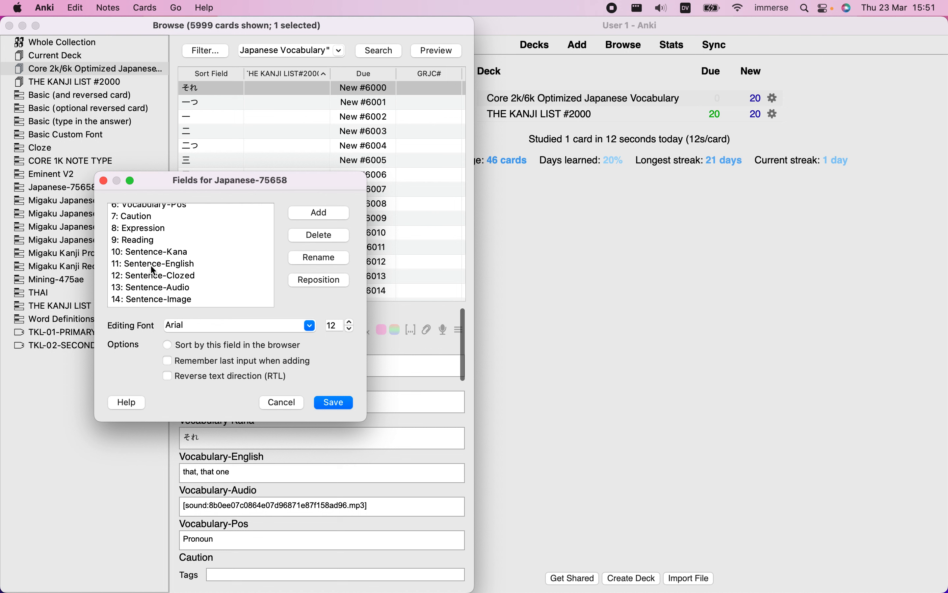
click(174, 264)
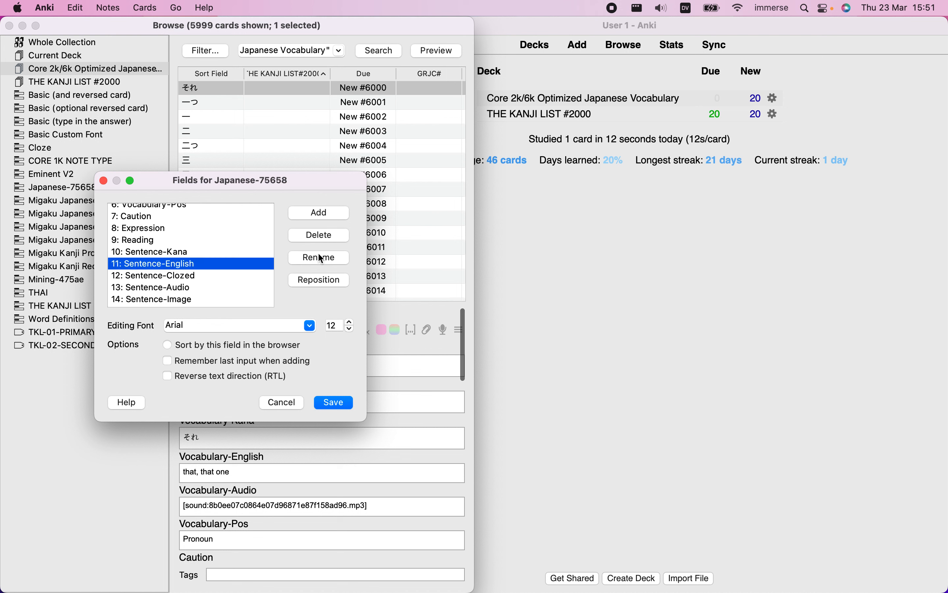
click(334, 261)
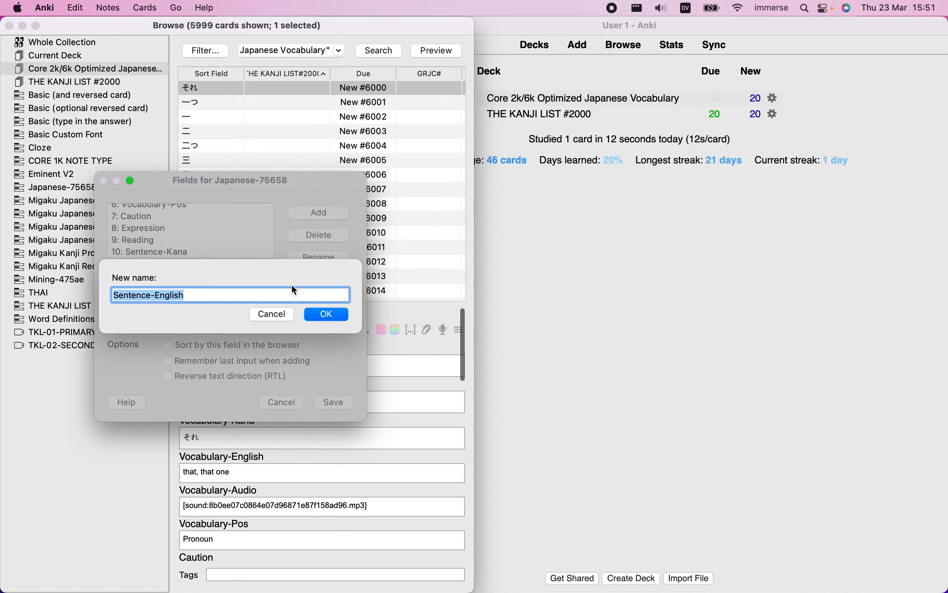
text(*)
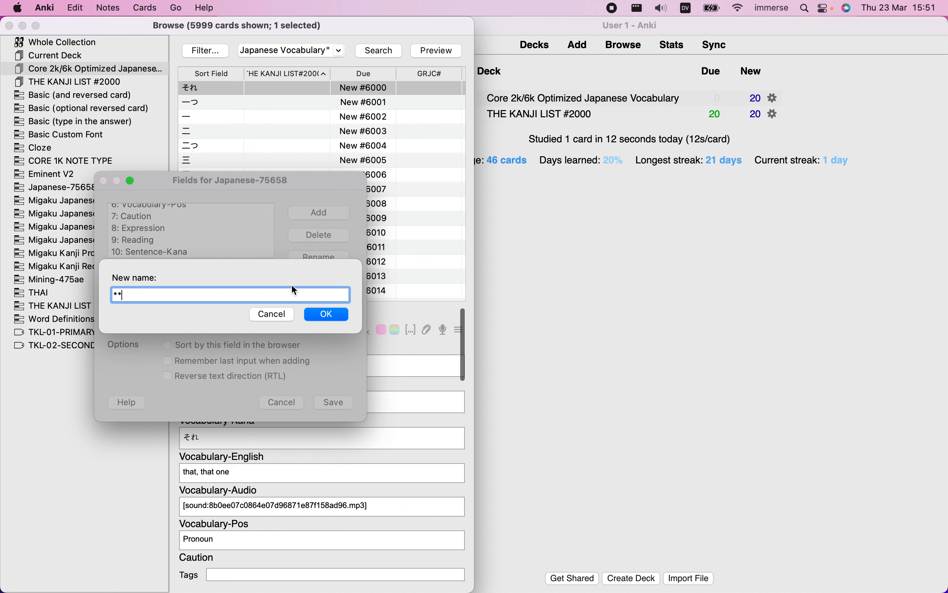
text(*)
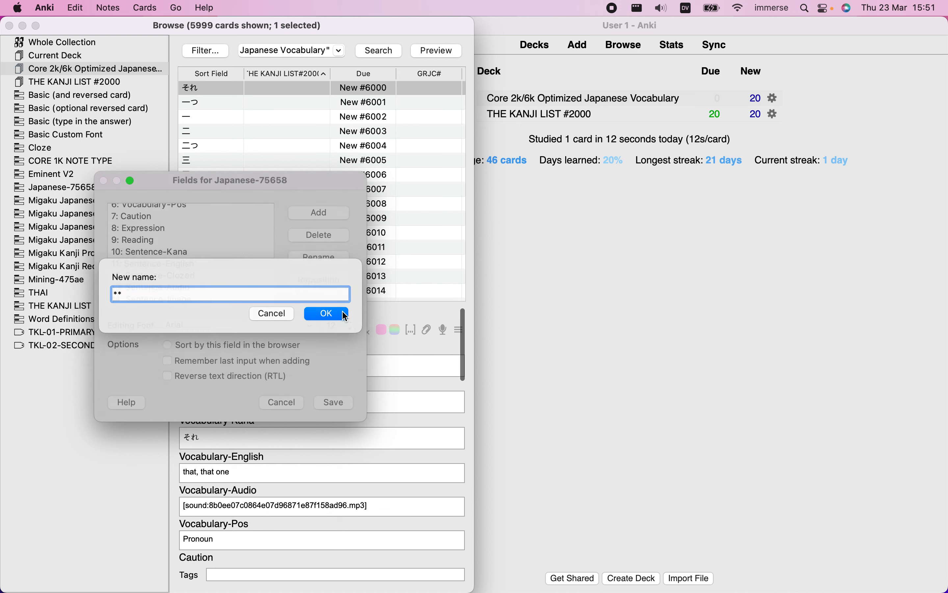
click(327, 315)
Rename the Sentence-Image field as *** and save the note type's field changes
scroll(239, 263, down, 4)
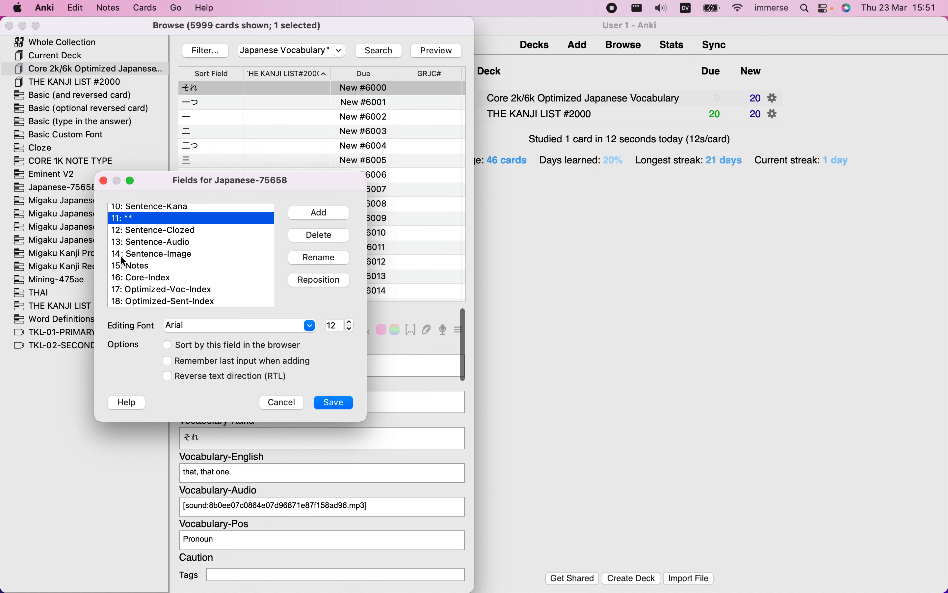
click(180, 255)
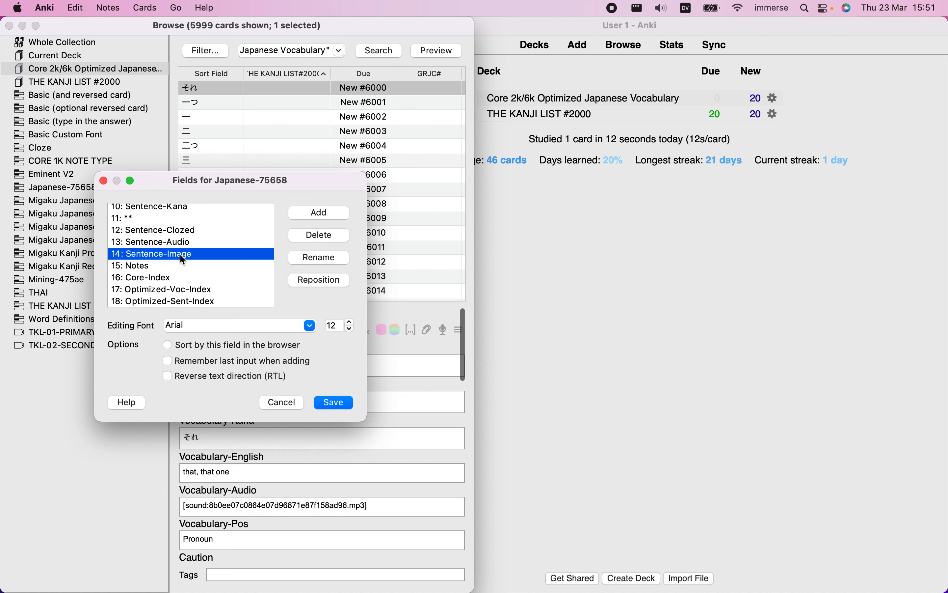
click(340, 259)
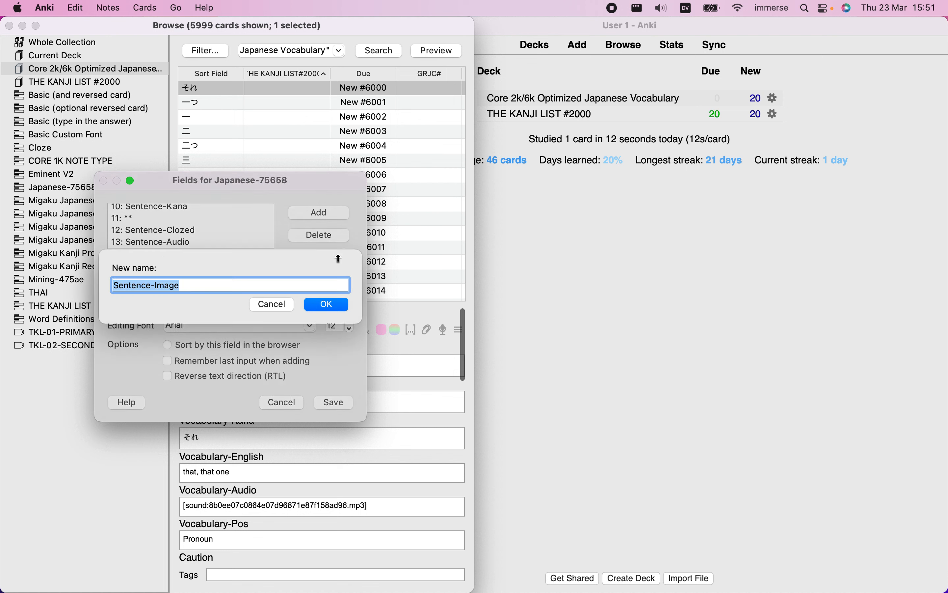
text(*)
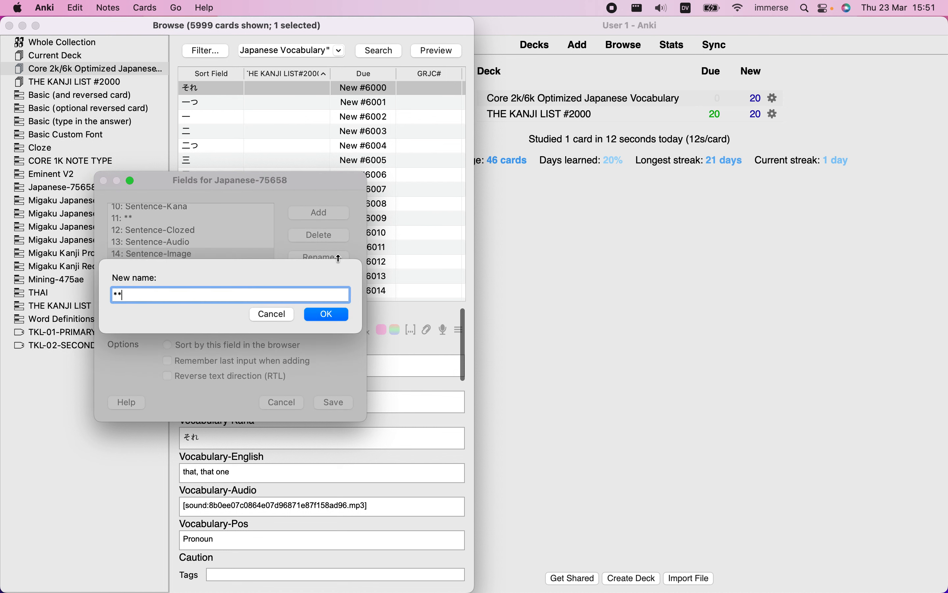
click(331, 313)
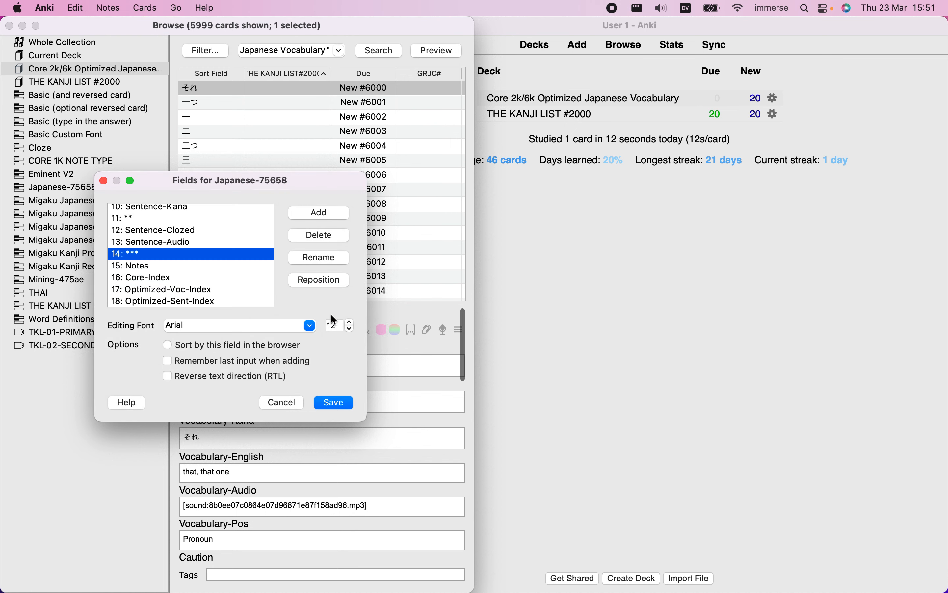
click(338, 403)
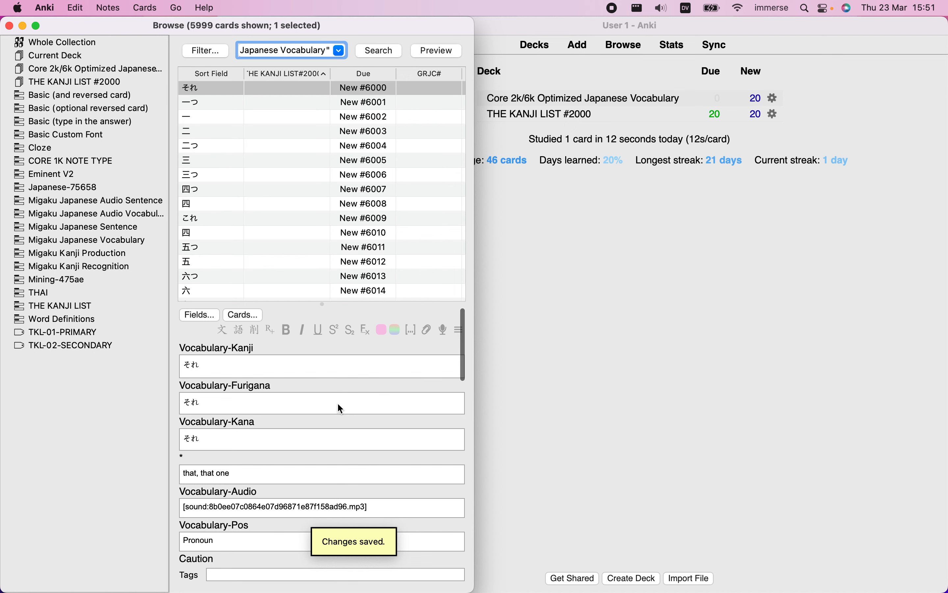
Replace the front template of the Japanese-75658 card type with the FRONT TEMPLATE code copied from the layout document in TextEdit
click(244, 318)
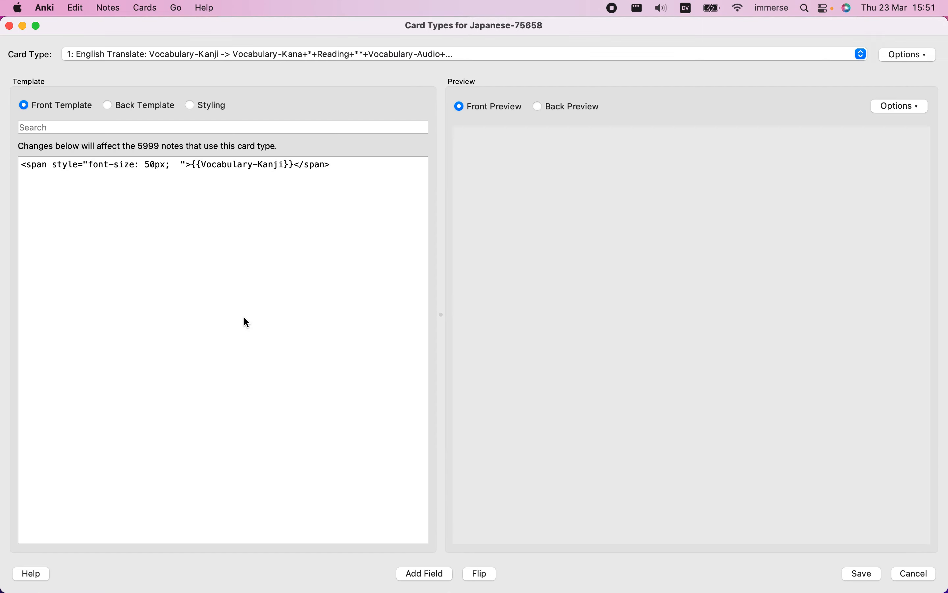
key(ctrl+Right)
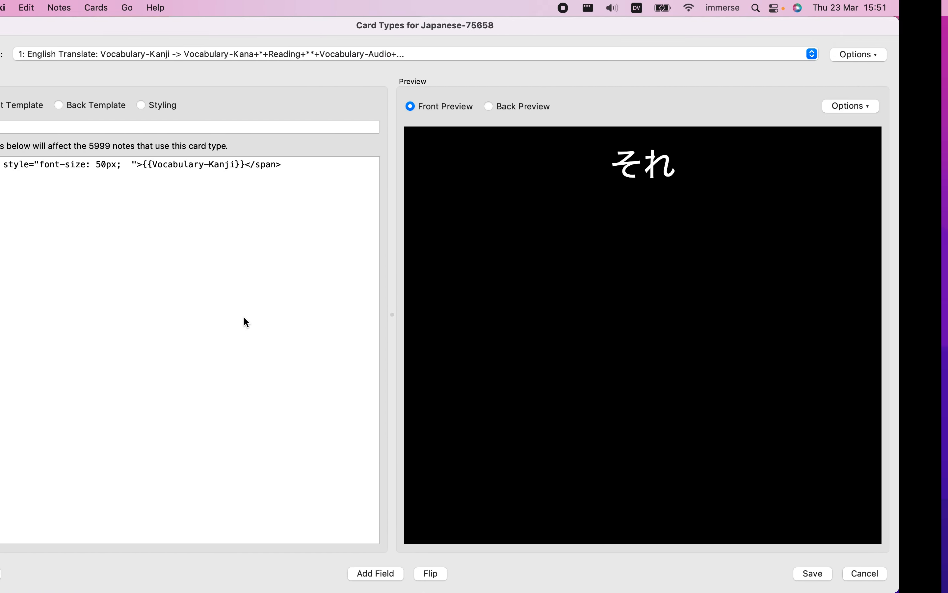
scroll(244, 318, up, 2)
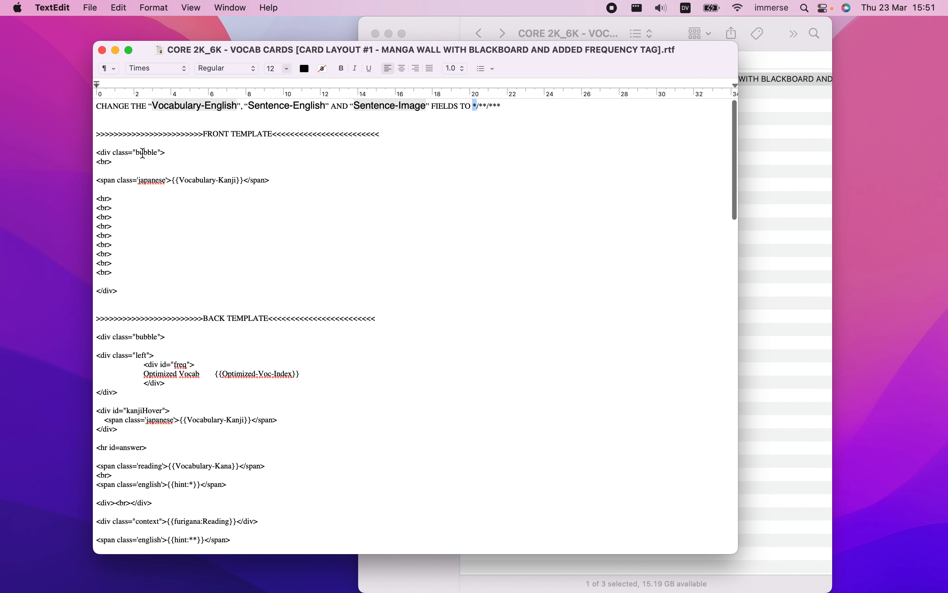
drag(97, 152, 149, 288)
key(super+c)
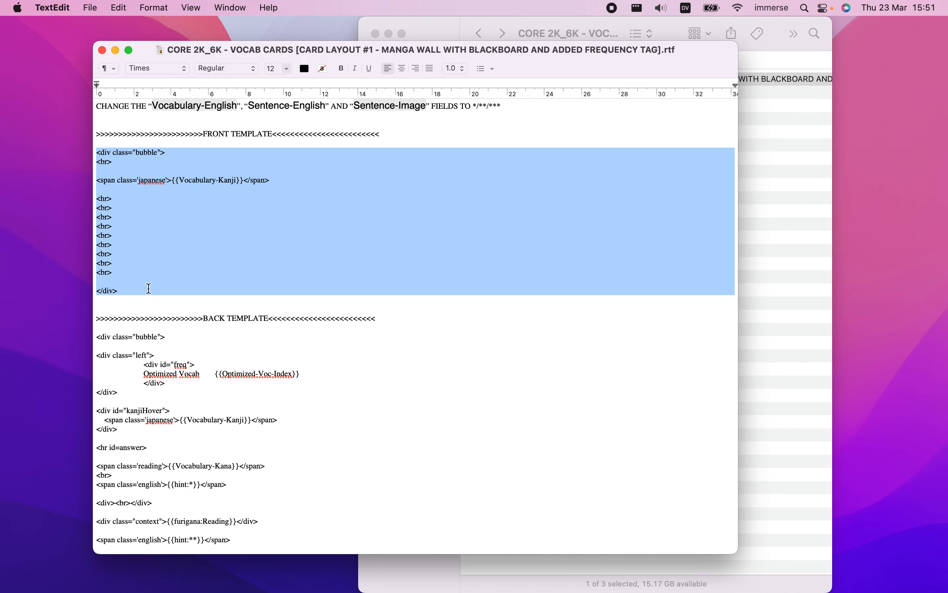
key(ctrl+Left)
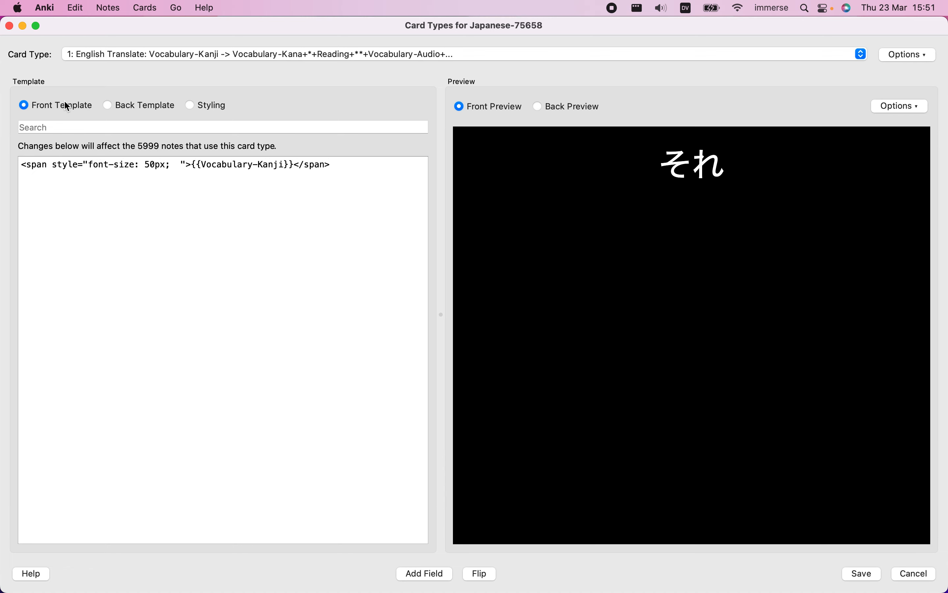
drag(21, 164, 64, 184)
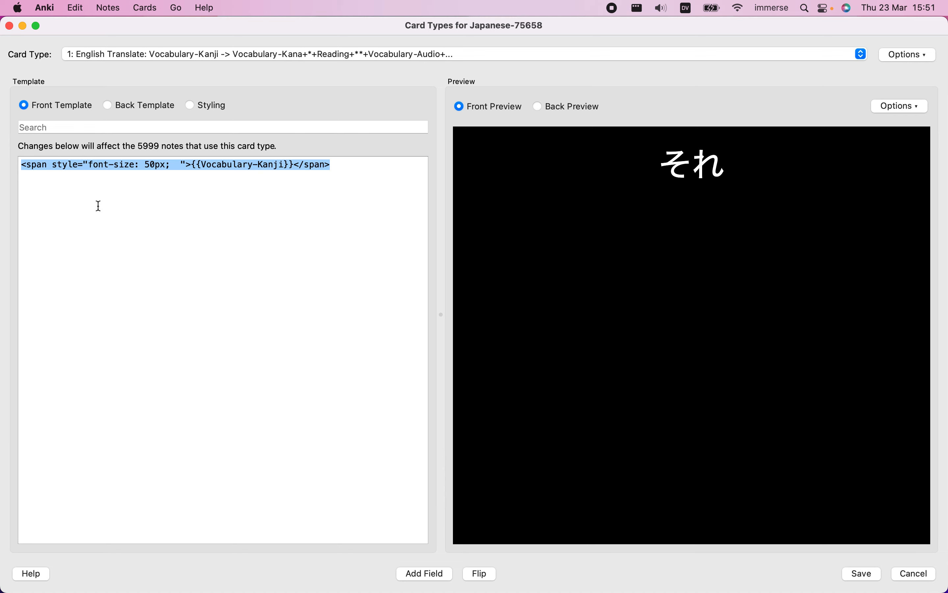
key(super+v)
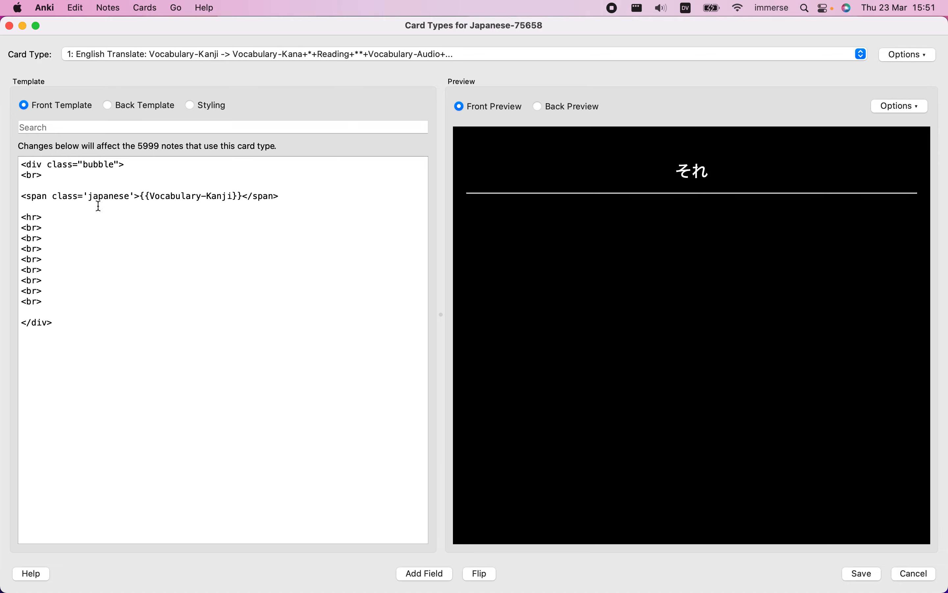
Copy the BACK TEMPLATE code from the TextEdit layout document and replace the card type's whole back template in Anki with it
key(ctrl+Right)
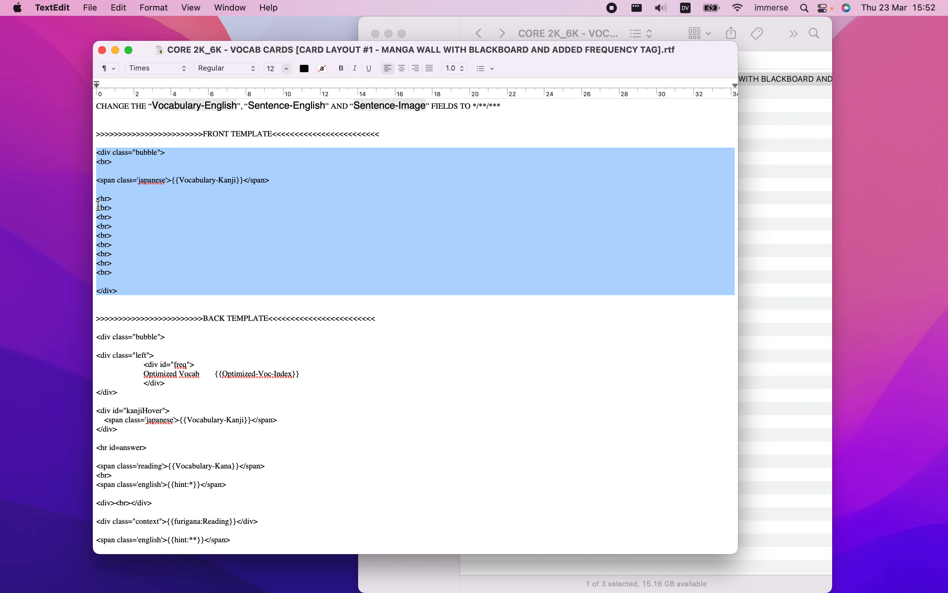
scroll(326, 313, down, 8)
scroll(326, 313, down, 2)
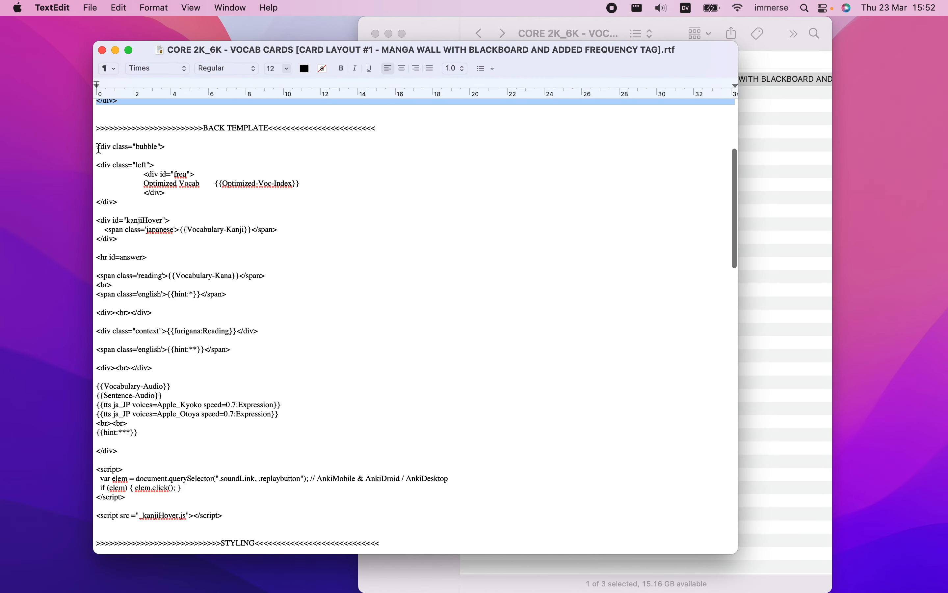
click(177, 262)
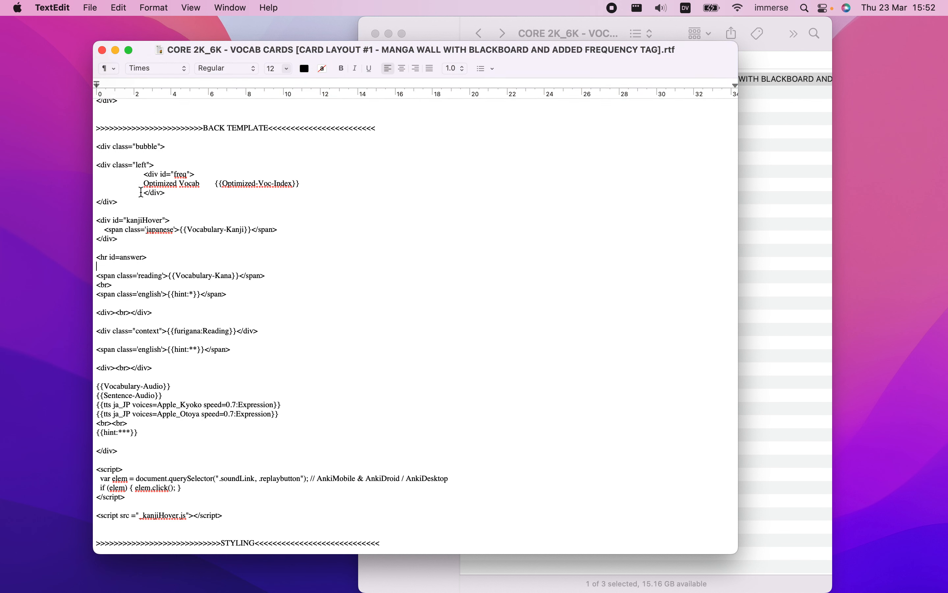
drag(98, 147, 235, 515)
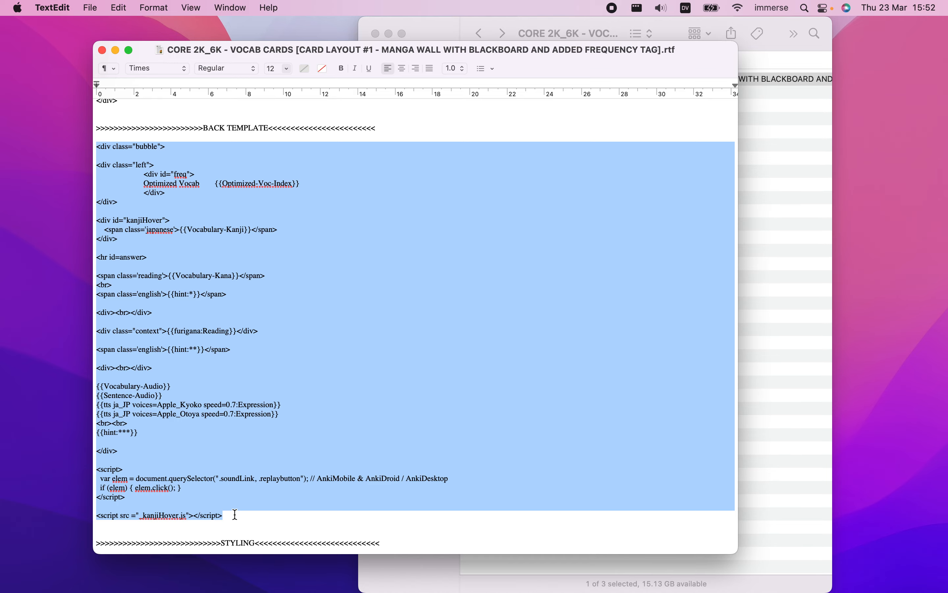
key(ctrl+Left)
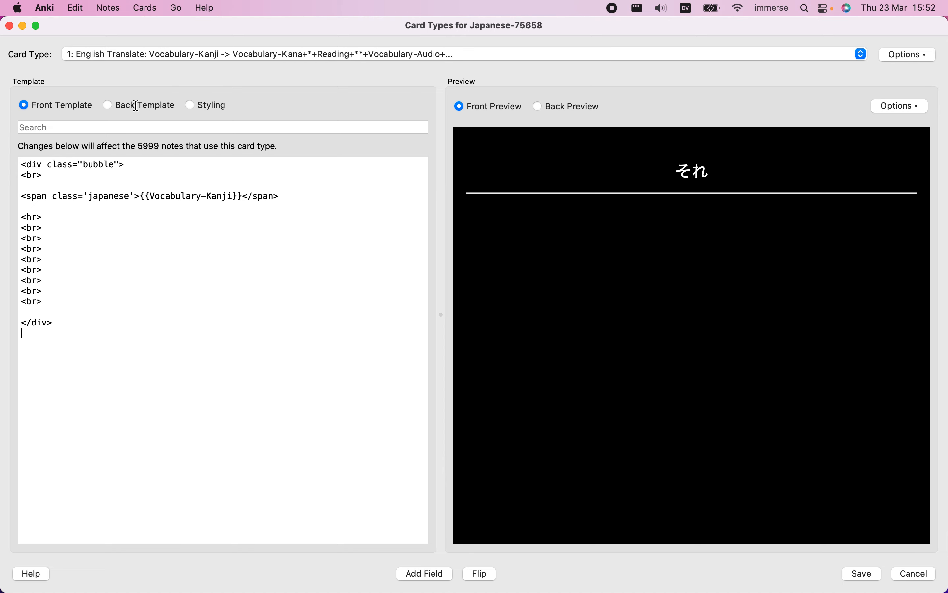
click(136, 106)
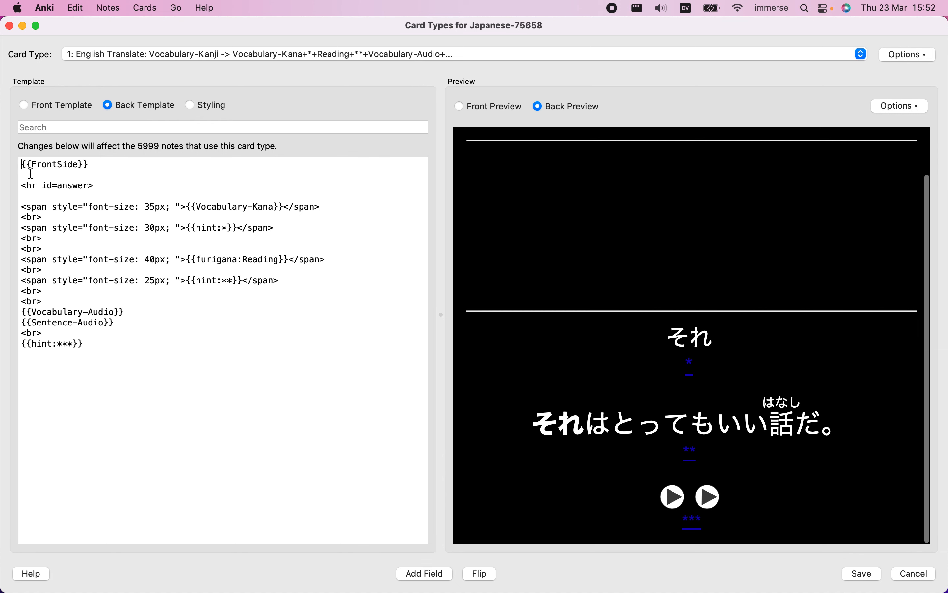
drag(22, 165, 103, 345)
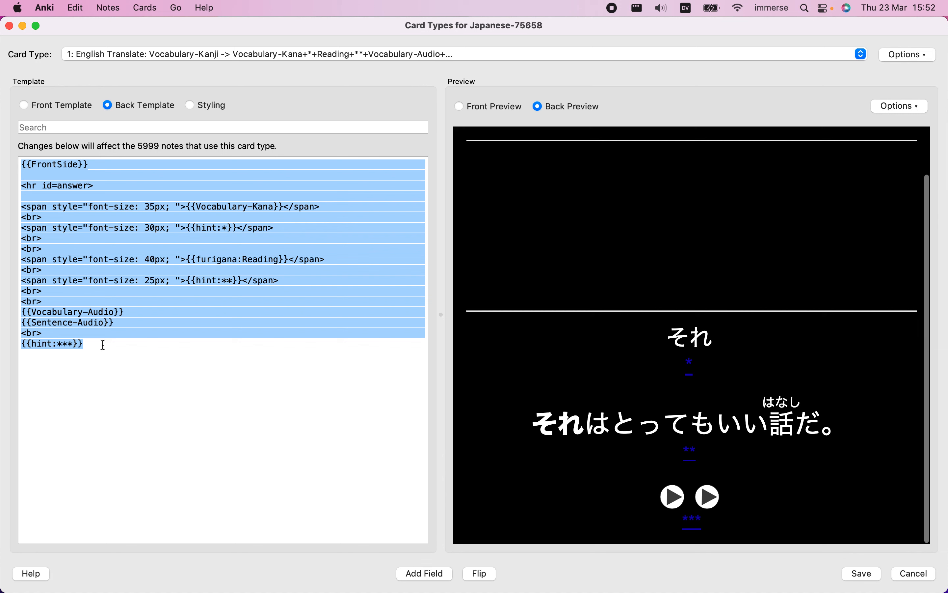
key(cmd+v)
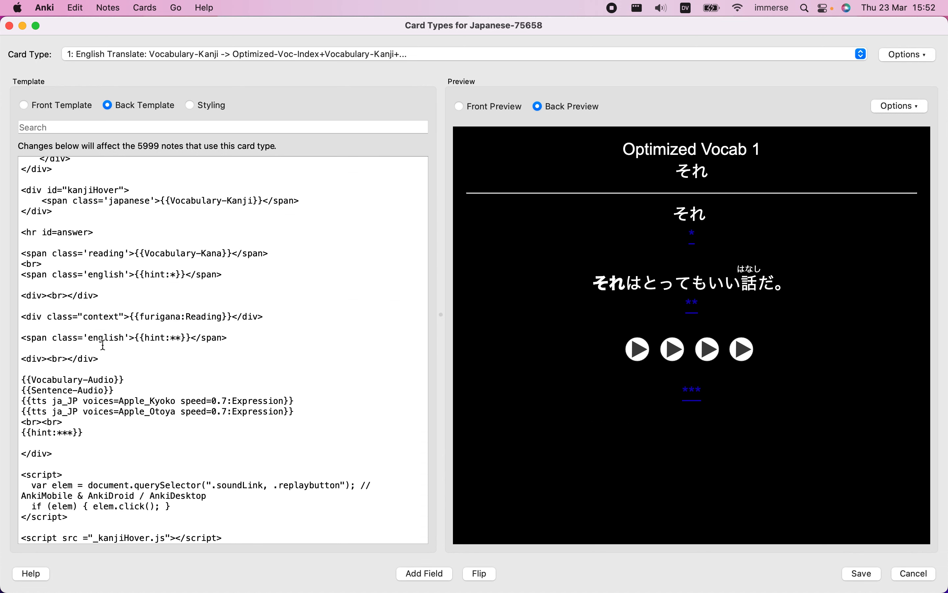
Copy the complete STYLING section, including the nightMode rules, from the TextEdit layout document and replace the card type's styling in Anki with it
key(ctrl+Right)
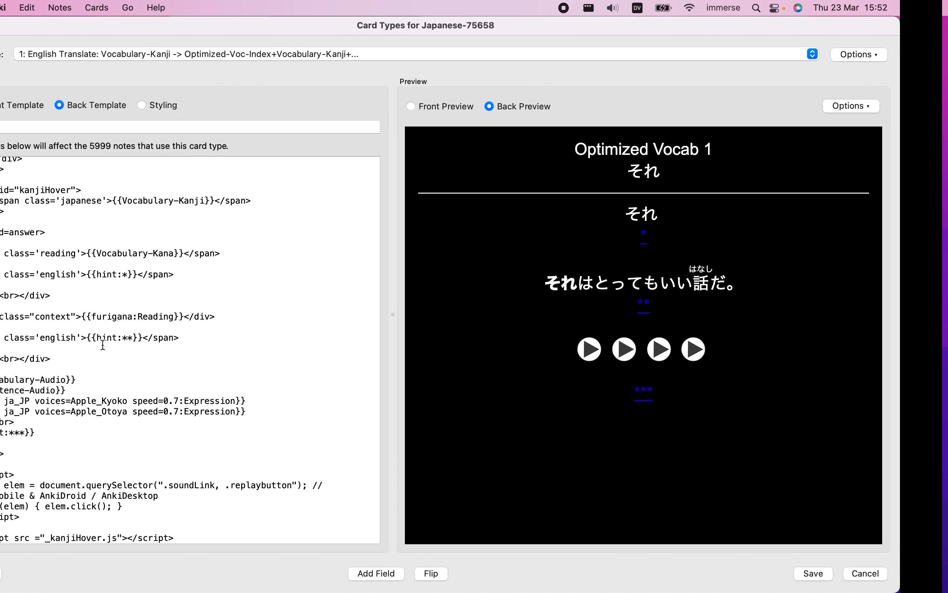
scroll(103, 345, down, 10)
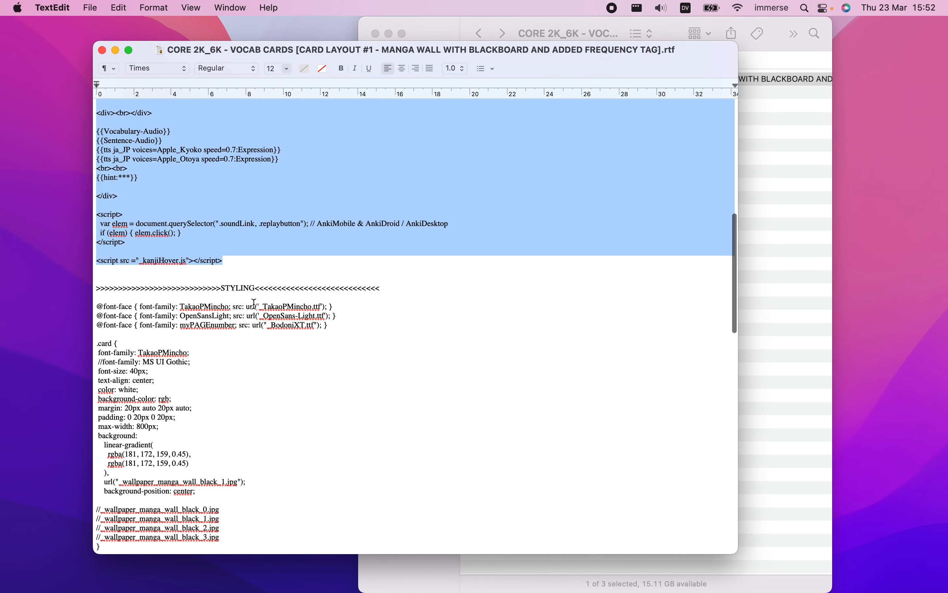
scroll(254, 301, down, 6)
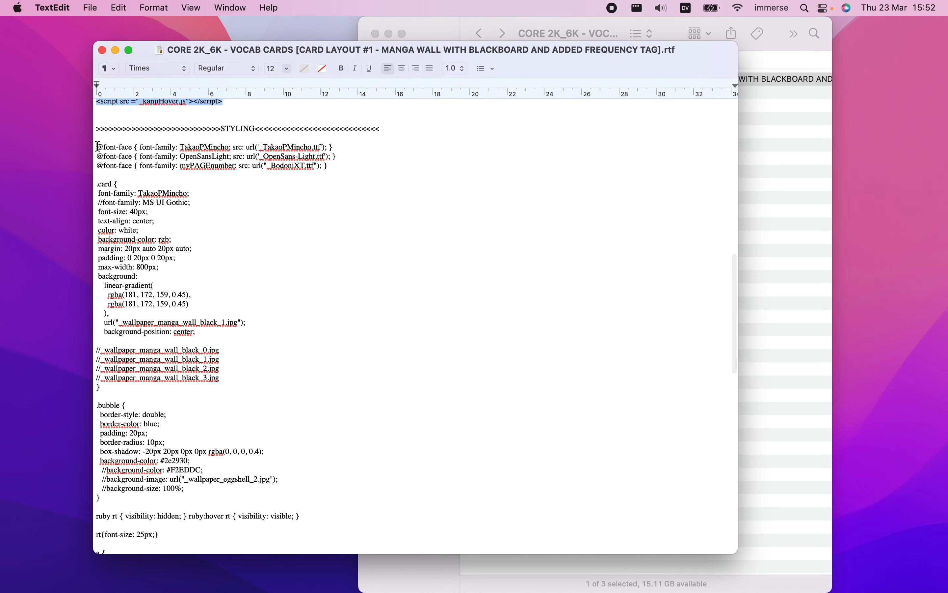
click(136, 201)
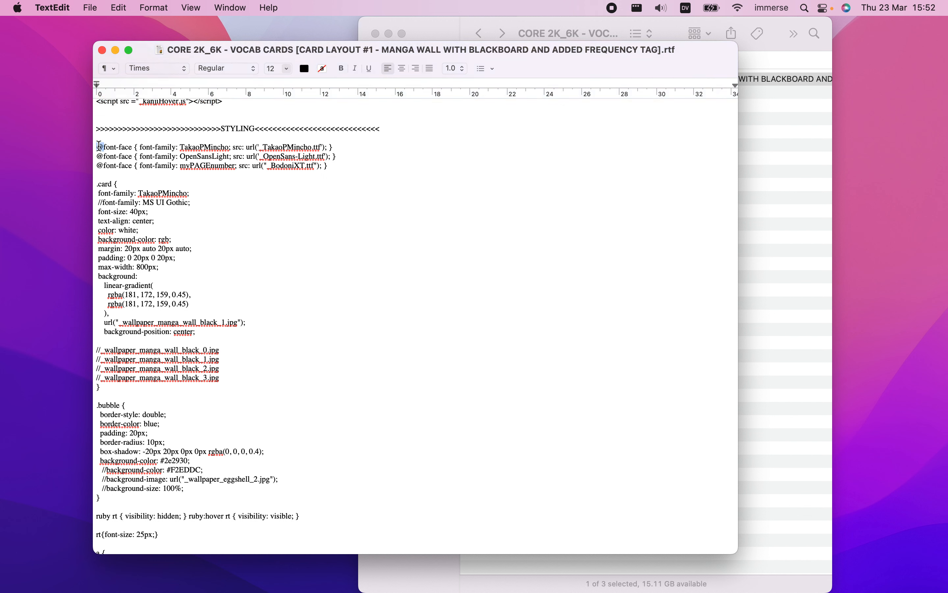
drag(100, 147, 265, 522)
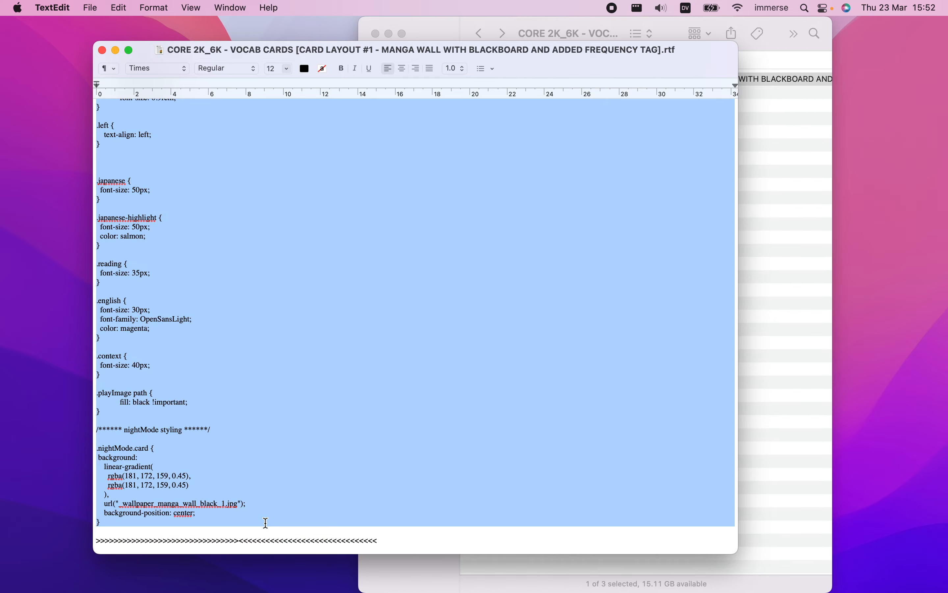
key(super+Tab)
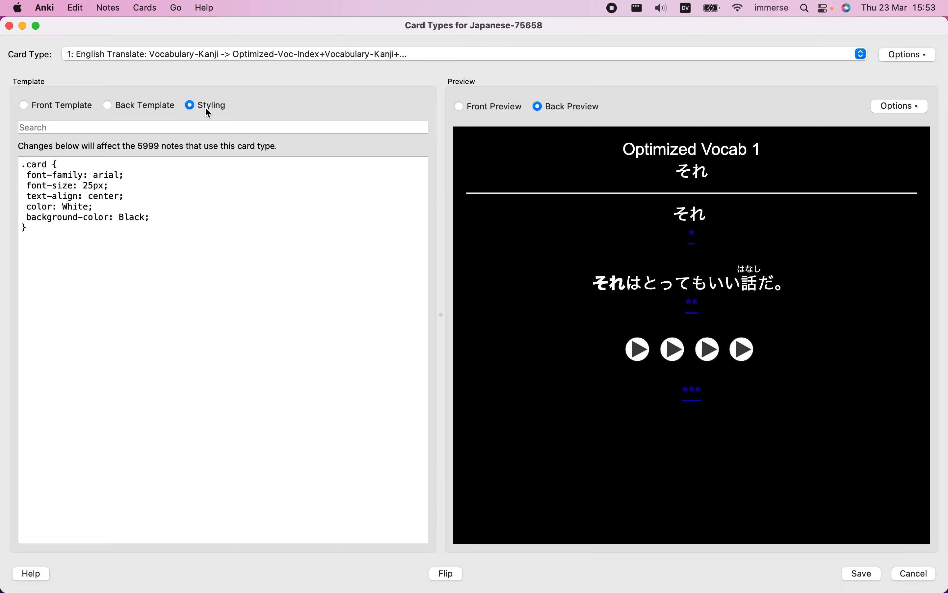
drag(22, 164, 59, 228)
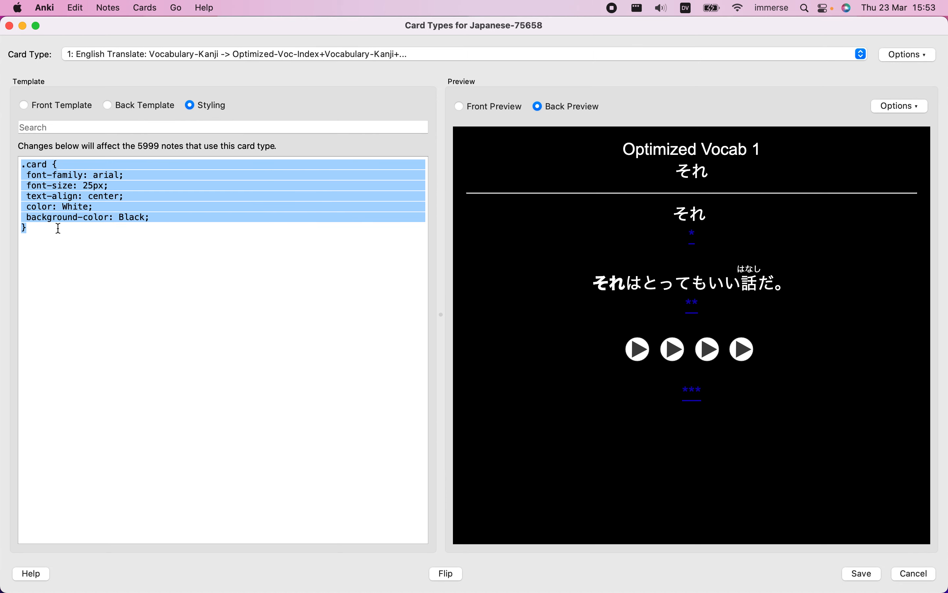
key(super+v)
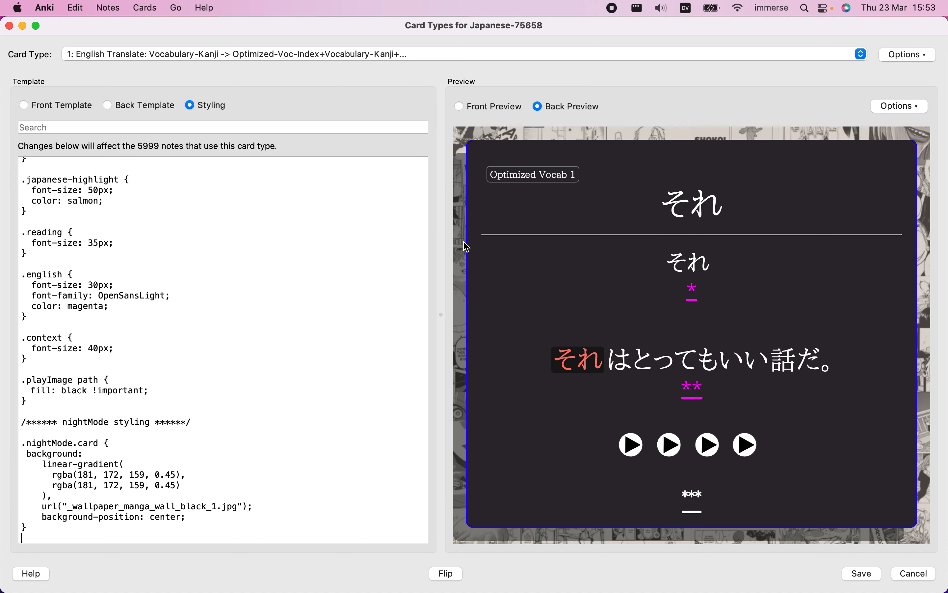
Preview the front and the back of the それ card to check the new layout
click(498, 107)
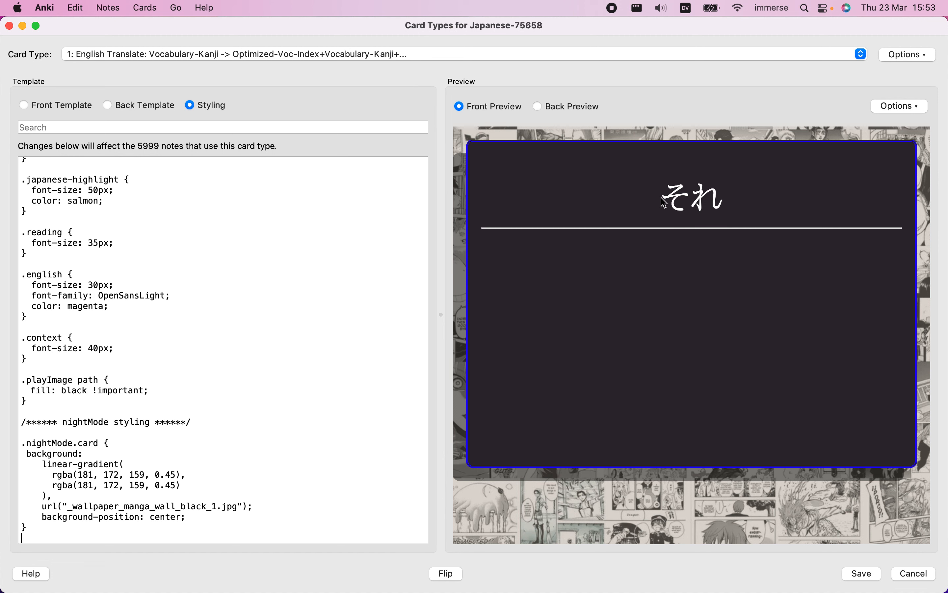
drag(664, 202, 780, 206)
click(783, 206)
click(575, 111)
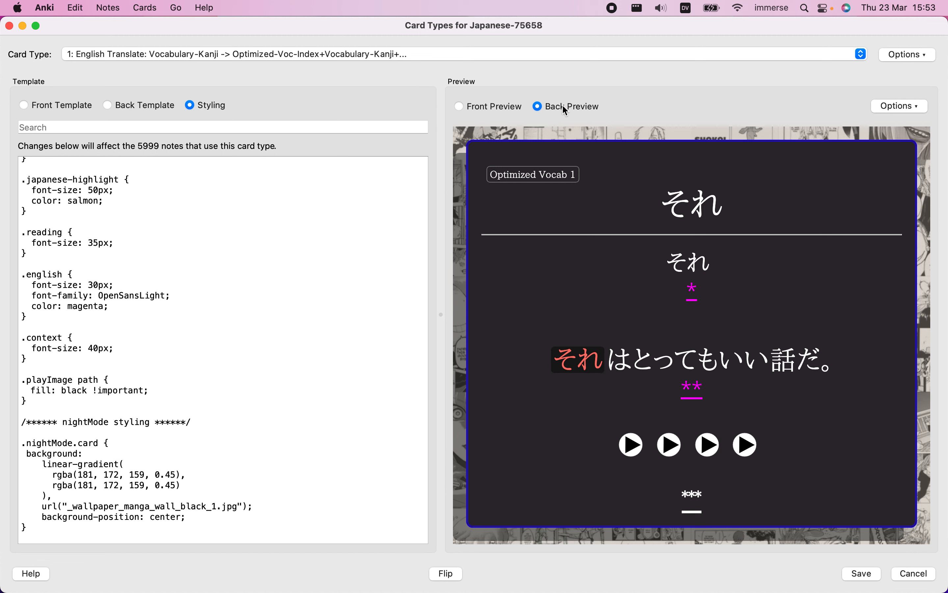
drag(665, 201, 723, 204)
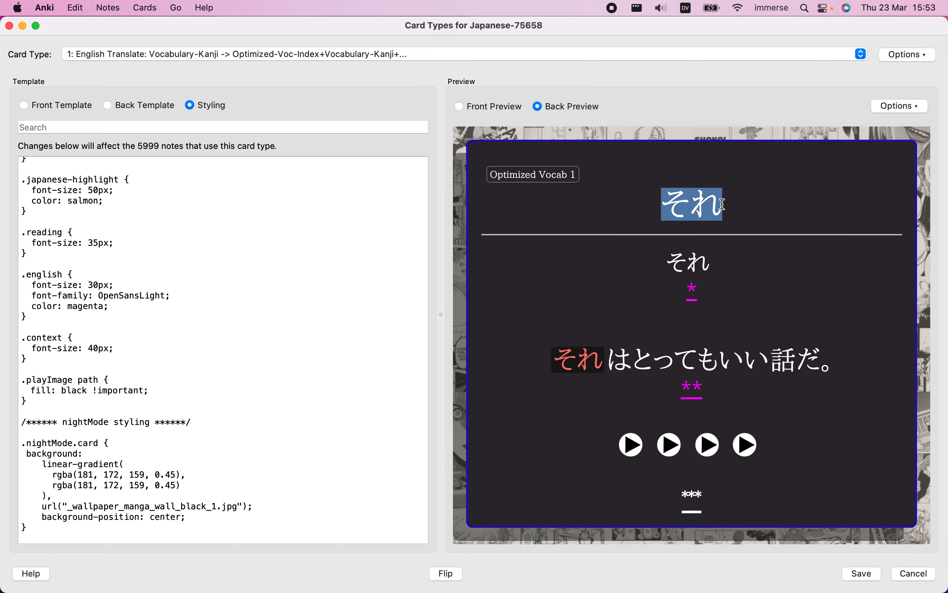
click(656, 267)
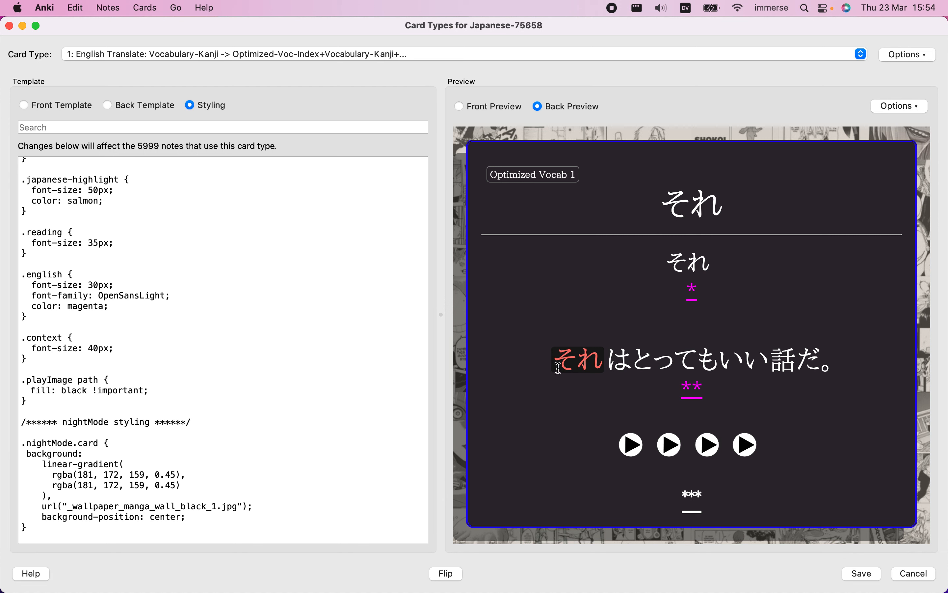
Review the two tts ja_JP lines with the Apple_Kyoko and Apple_Otoya voices in the back template
click(152, 105)
scroll(210, 270, down, 5)
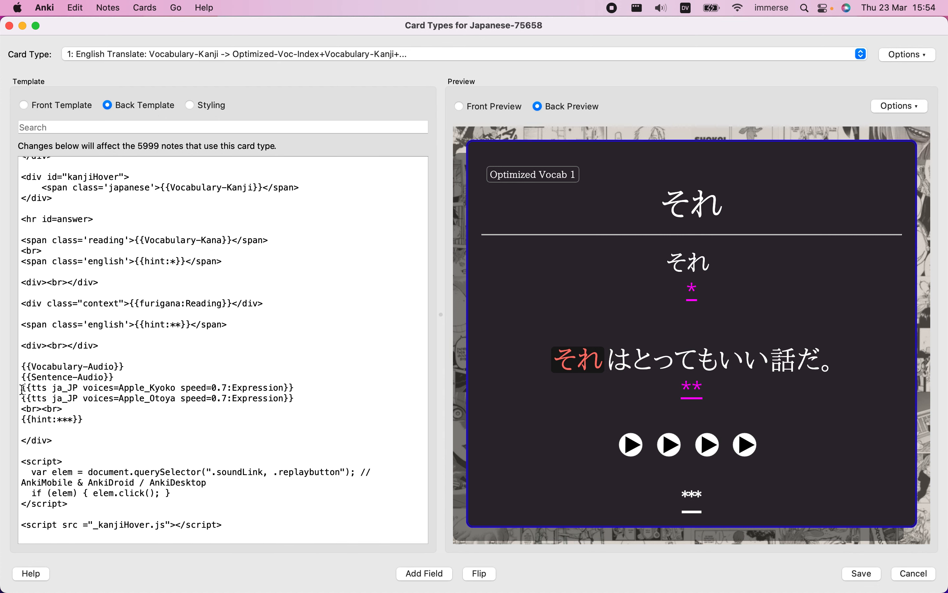
drag(22, 389, 147, 390)
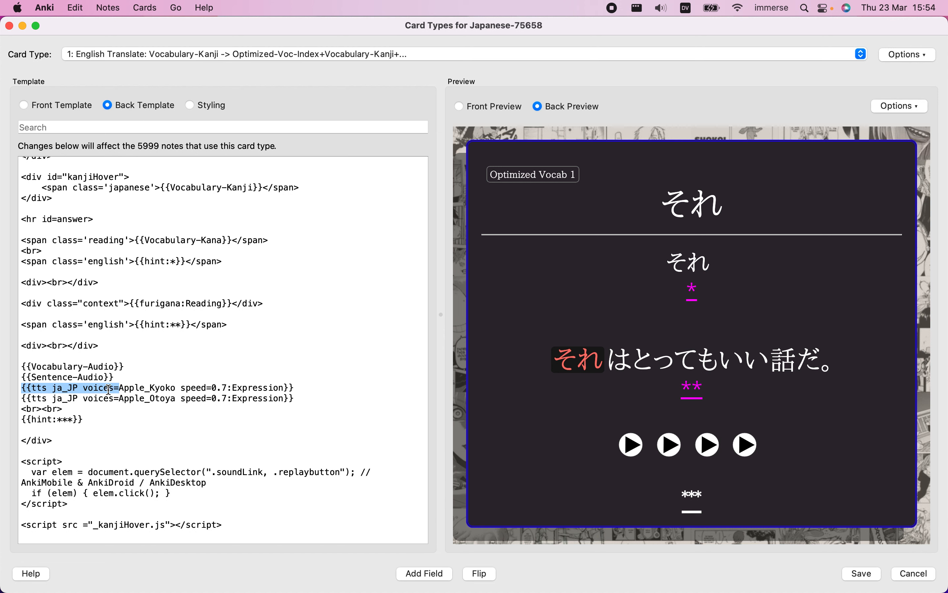
click(126, 390)
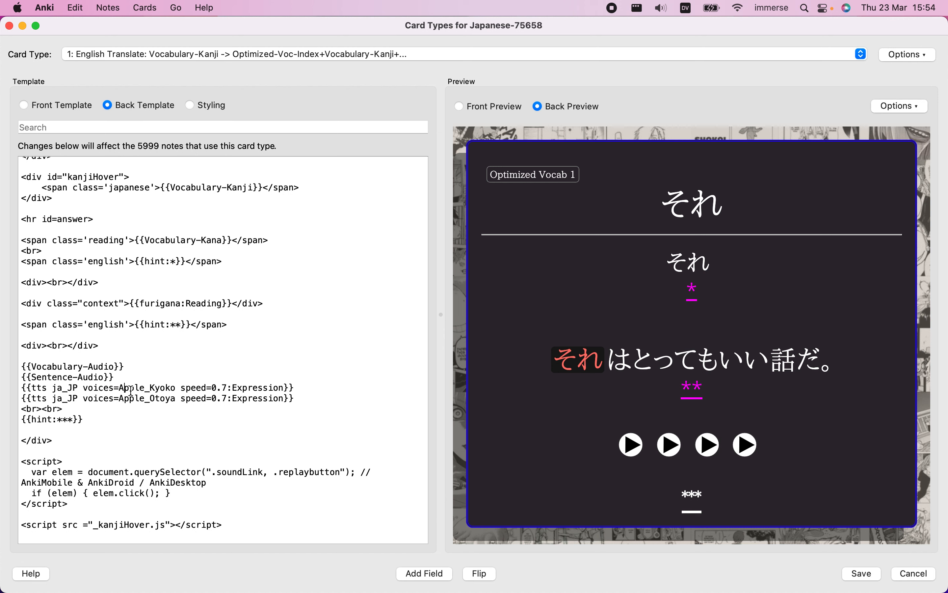
double_click(131, 391)
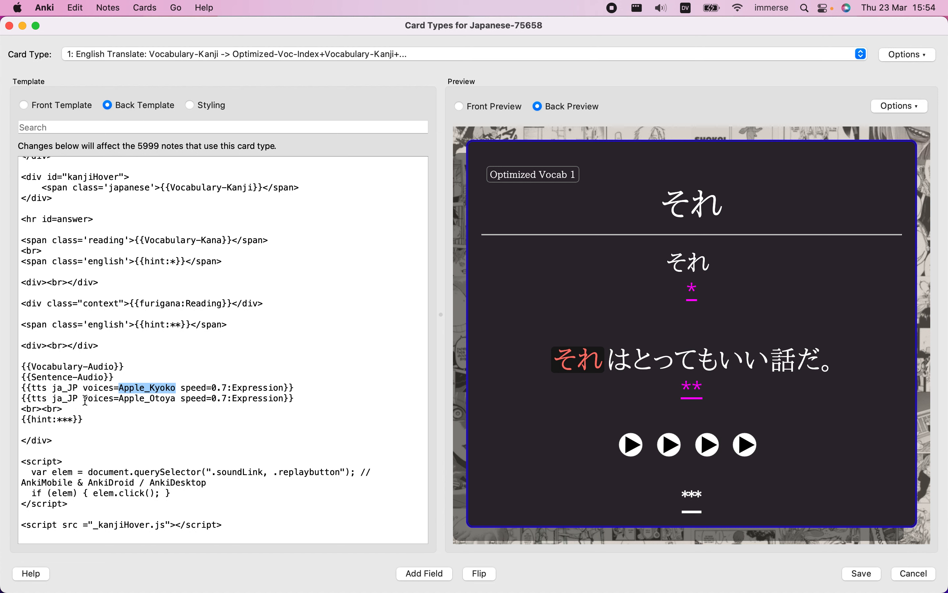
drag(26, 391, 314, 397)
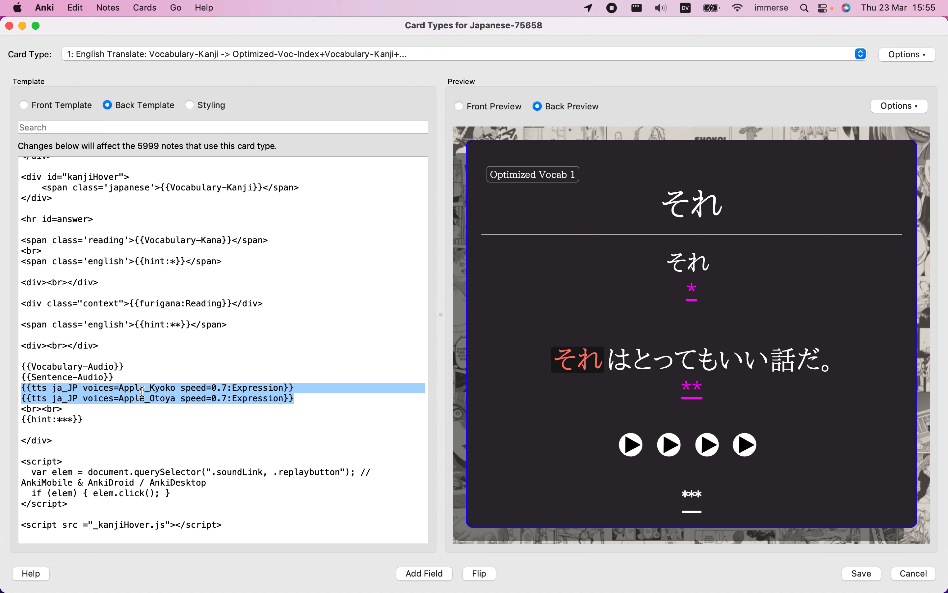
Switch to Chrome, search for anki in a new tab and open the Anki Manual from the AnkiWeb site
key(ctrl+Left)
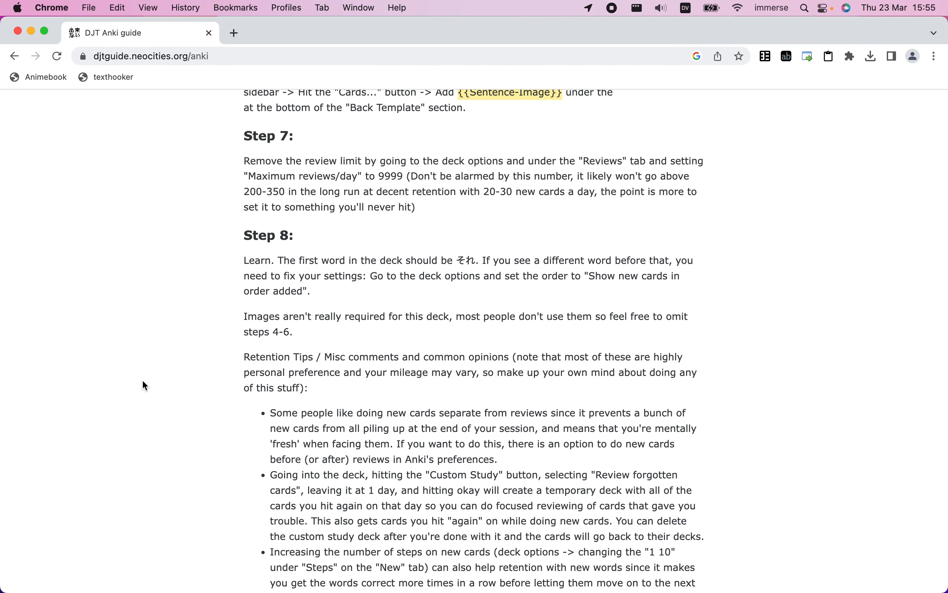
click(235, 34)
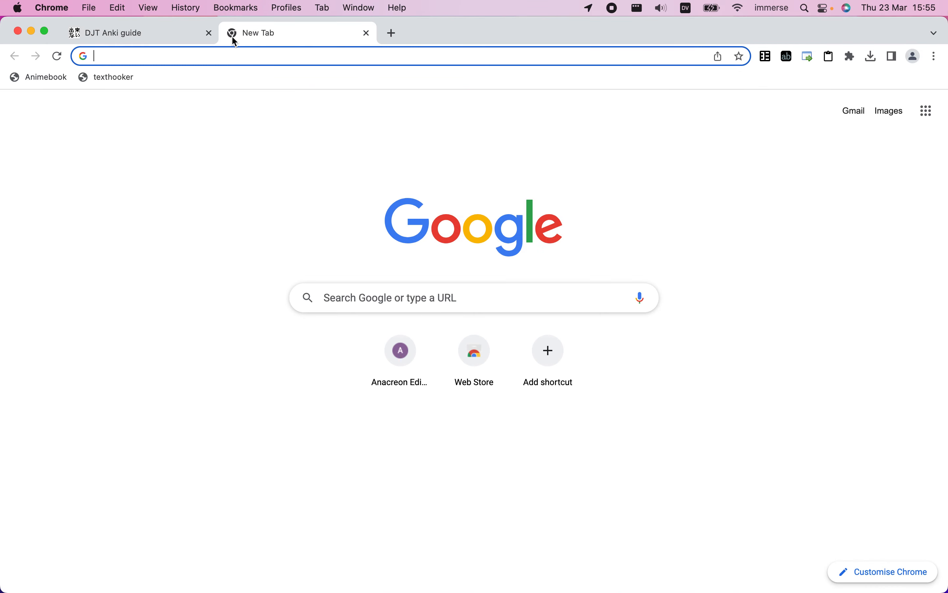
text(anj)
key(BackSpace)
text(ki)
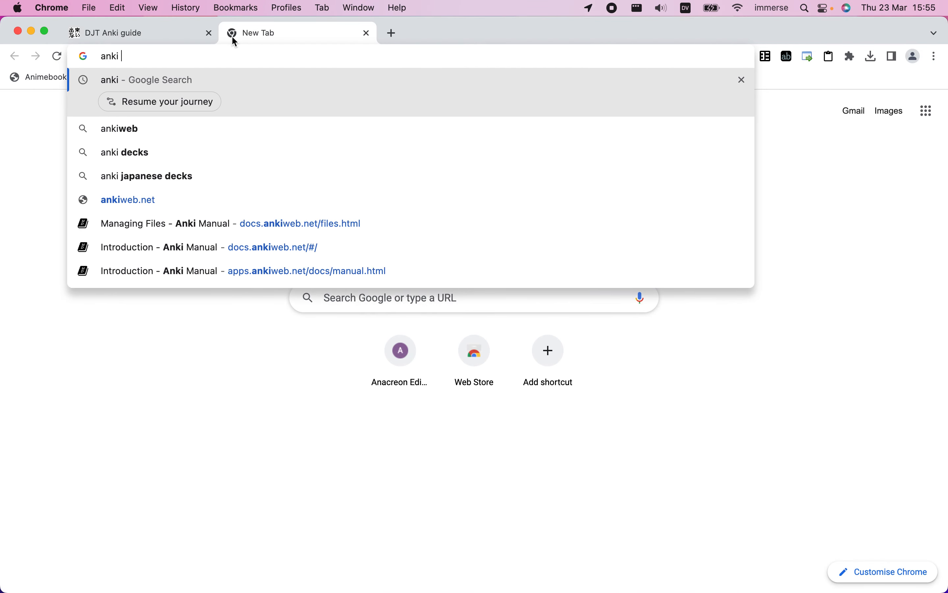
key(Return)
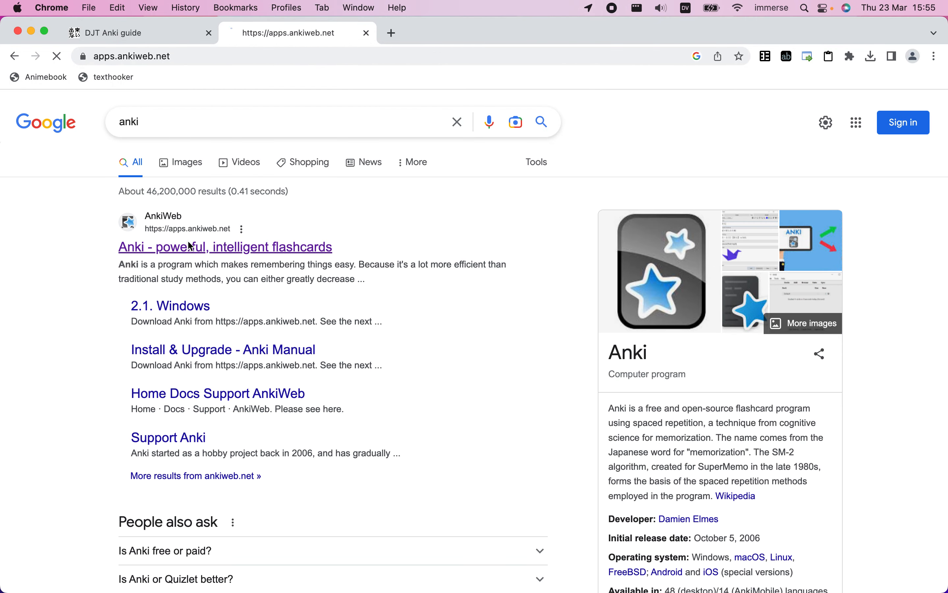
click(191, 246)
click(598, 112)
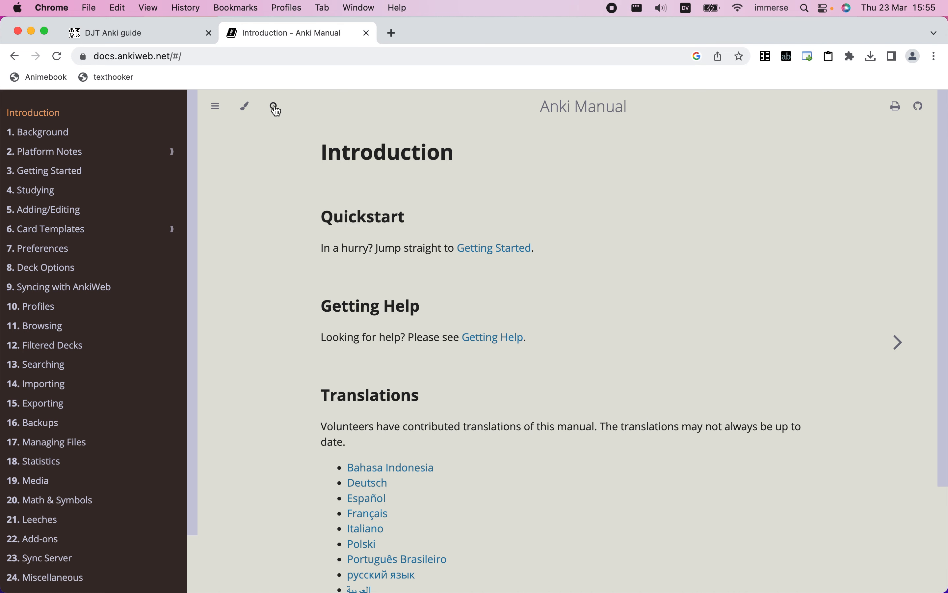
Search the Anki Manual for tts and open the Text to Speech section under Field Replacements
click(275, 106)
text(tts)
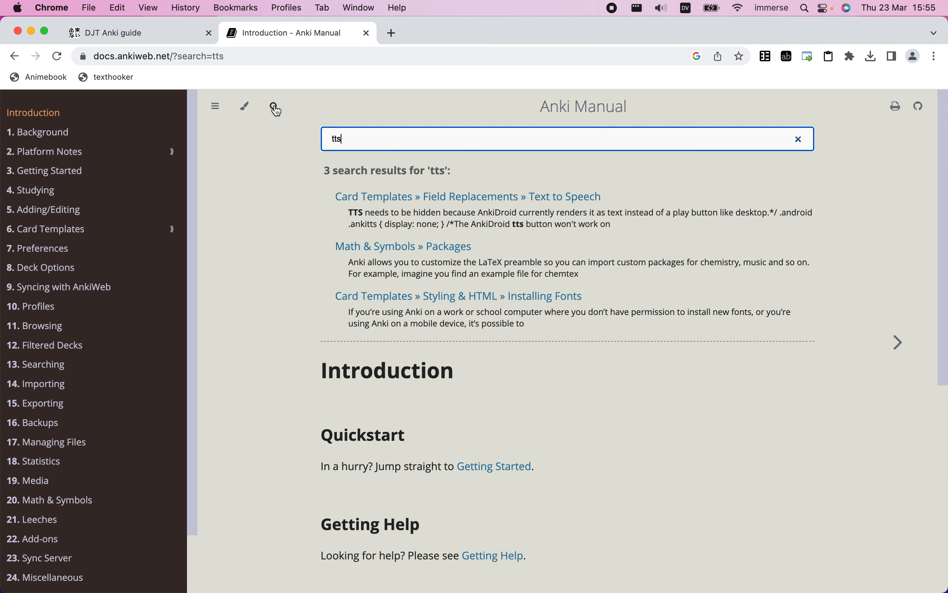
click(424, 200)
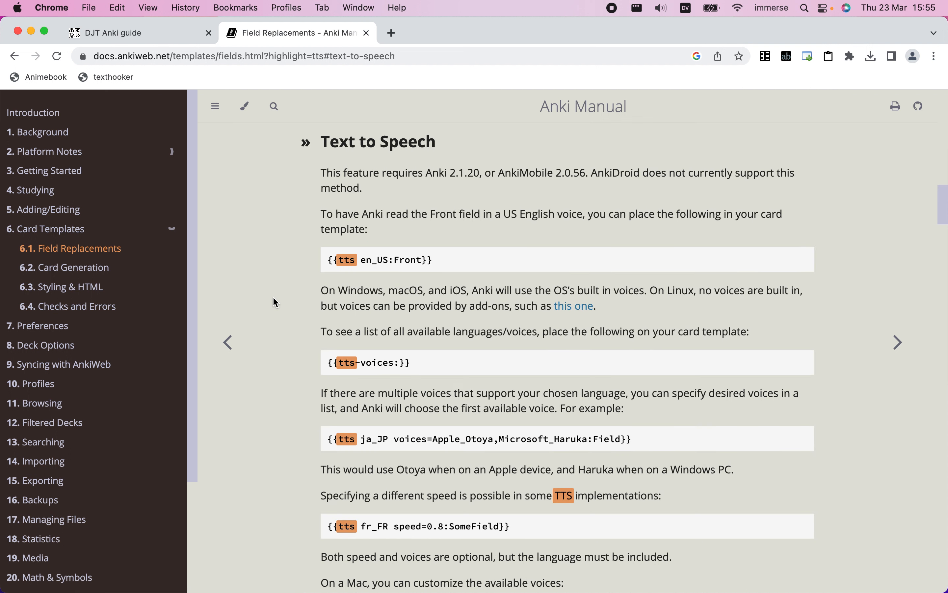
Read the Text to Speech section for the voice syntax, the Microsoft_Haruka example, Mac voice setup and the AnkiDroid workaround
scroll(272, 296, up, 1)
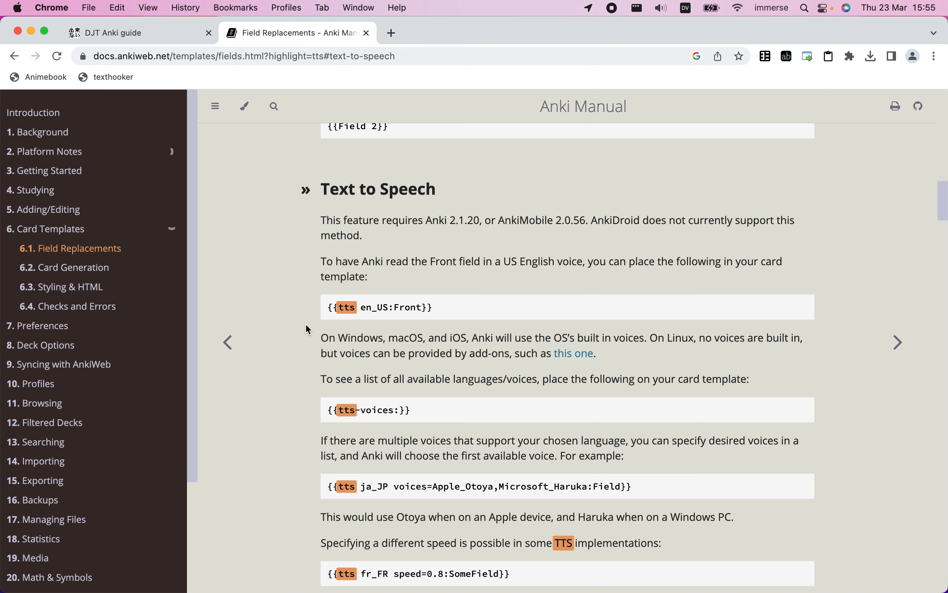
scroll(306, 325, down, 5)
scroll(305, 323, down, 4)
scroll(305, 323, up, 5)
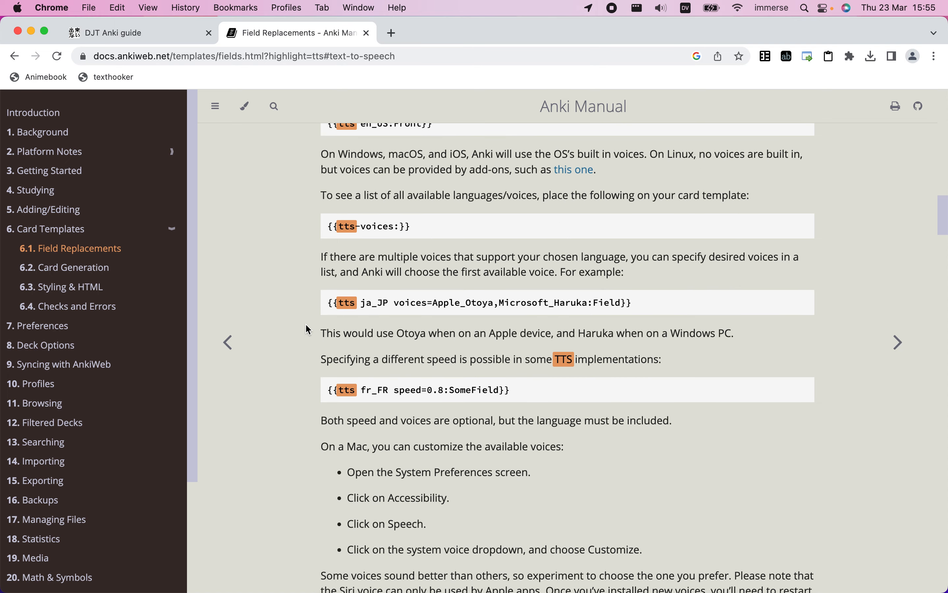
double_click(518, 300)
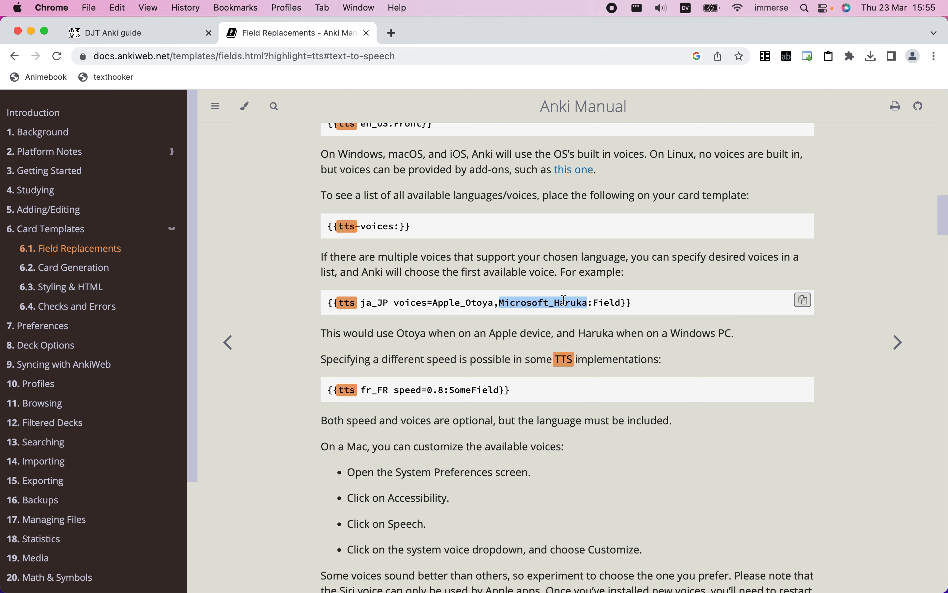
scroll(565, 300, down, 5)
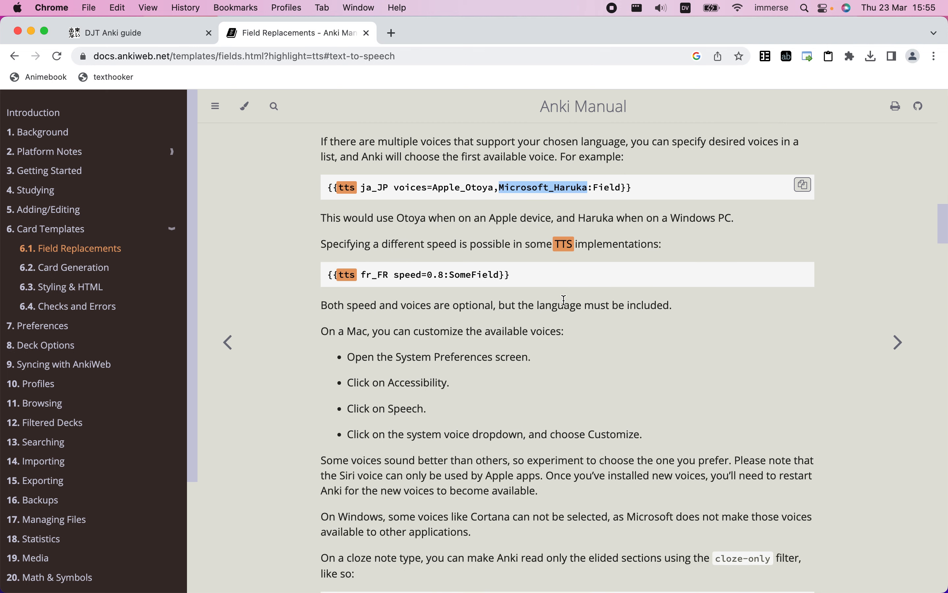
scroll(566, 305, down, 3)
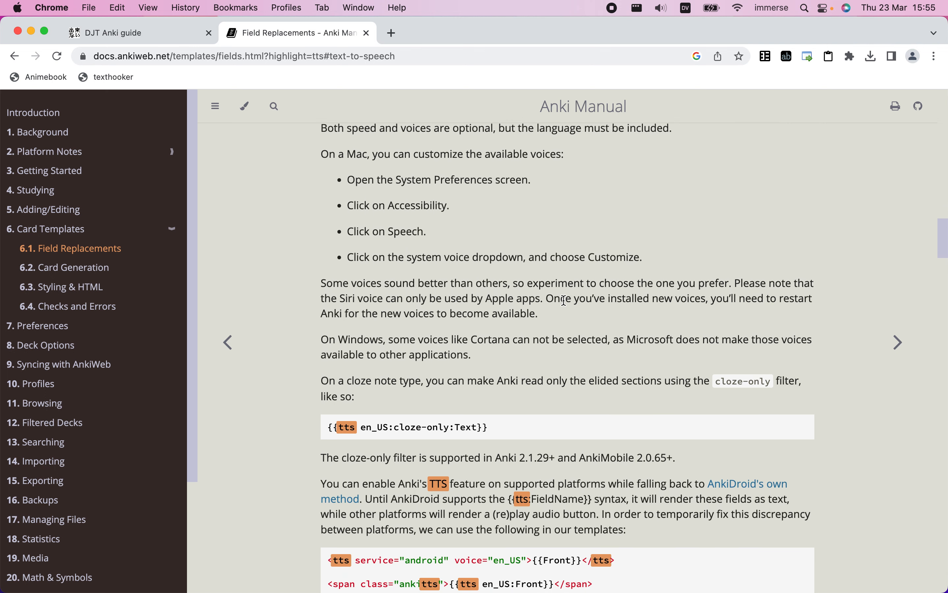
scroll(566, 300, down, 5)
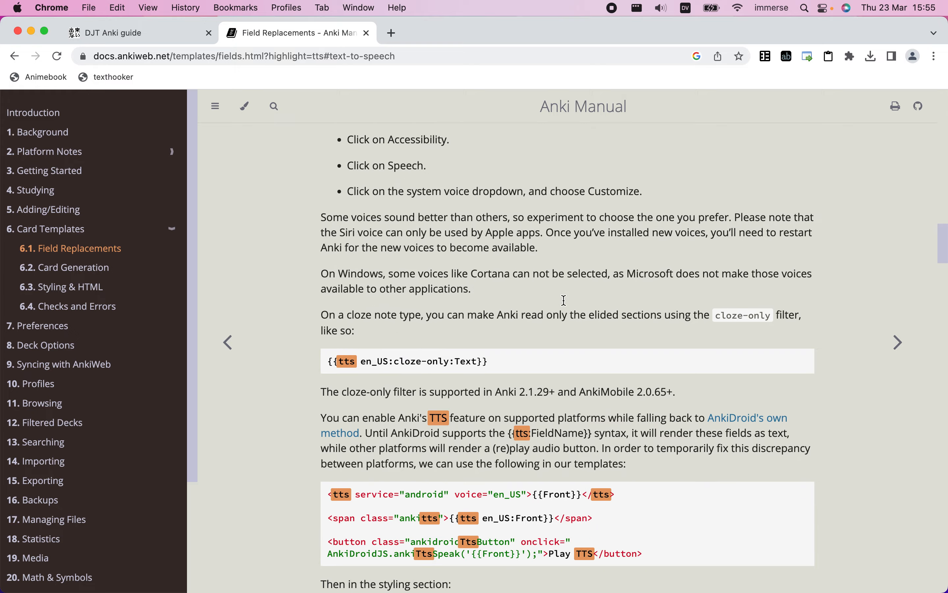
scroll(564, 300, down, 5)
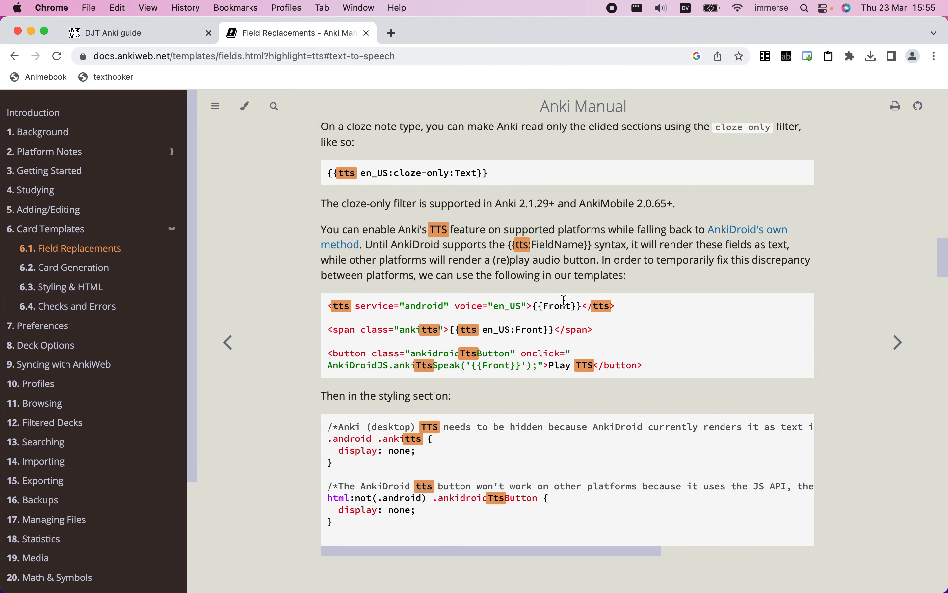
scroll(565, 305, down, 2)
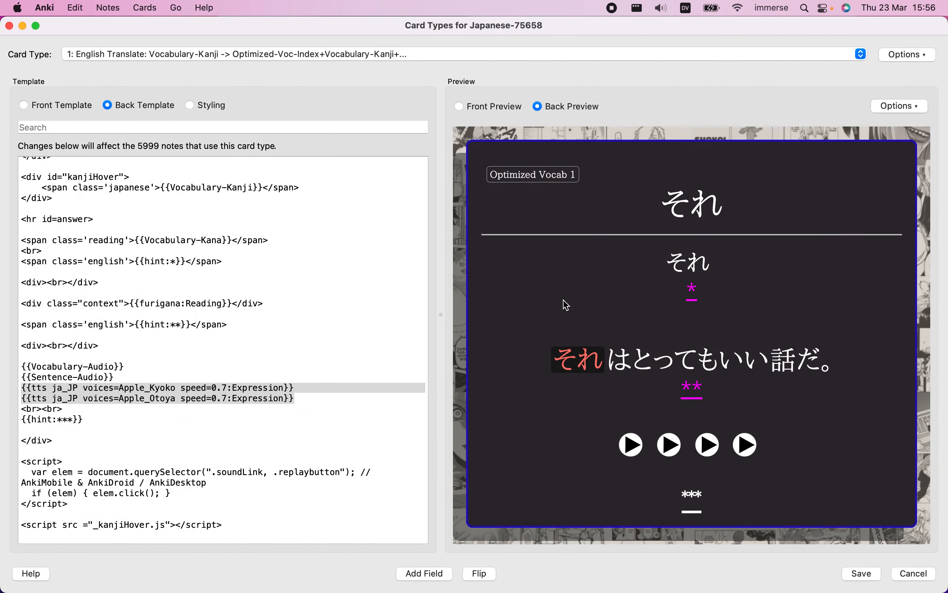
Delete both tts ja_JP lines from the back template in Anki and save the card type
drag(21, 388, 310, 400)
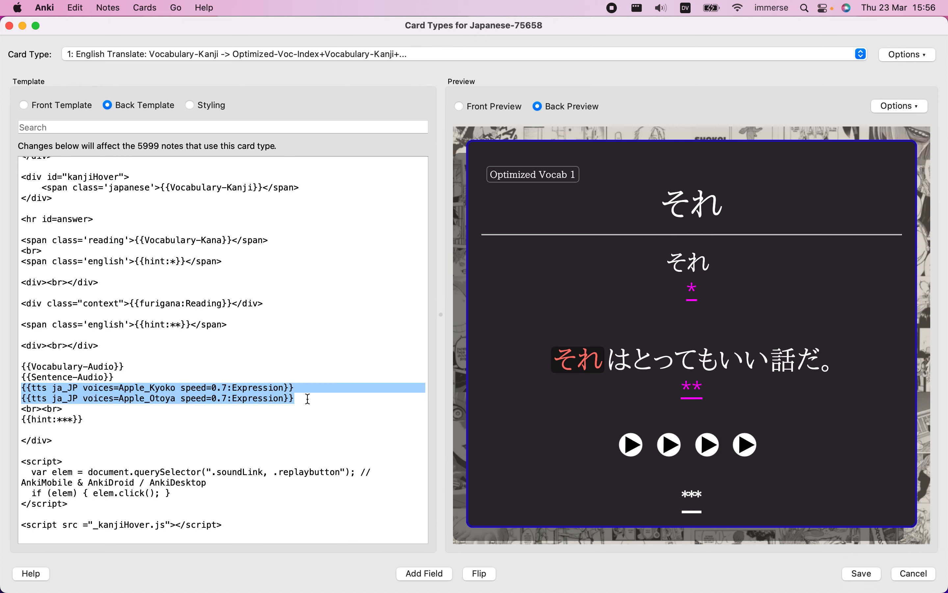
key(BackSpace)
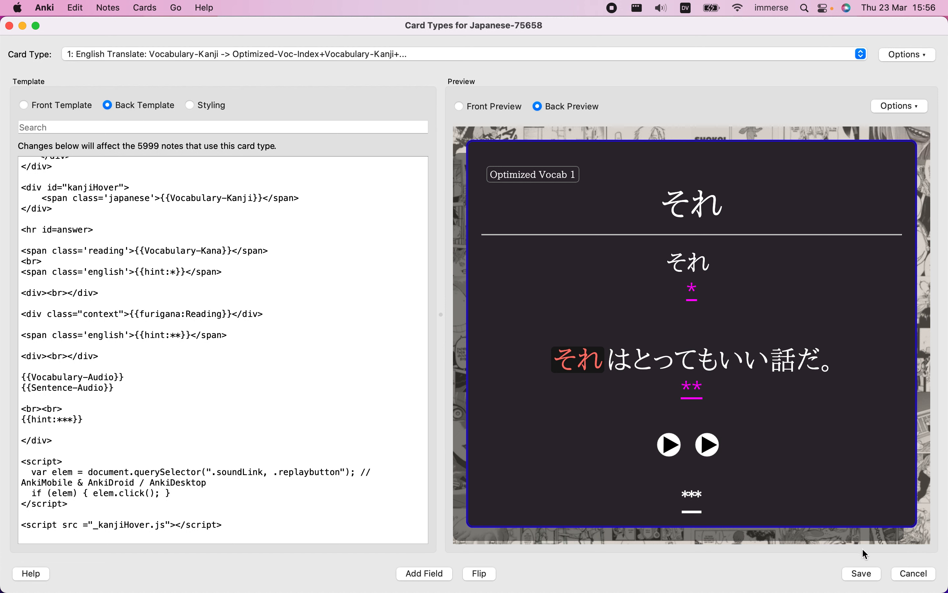
click(871, 579)
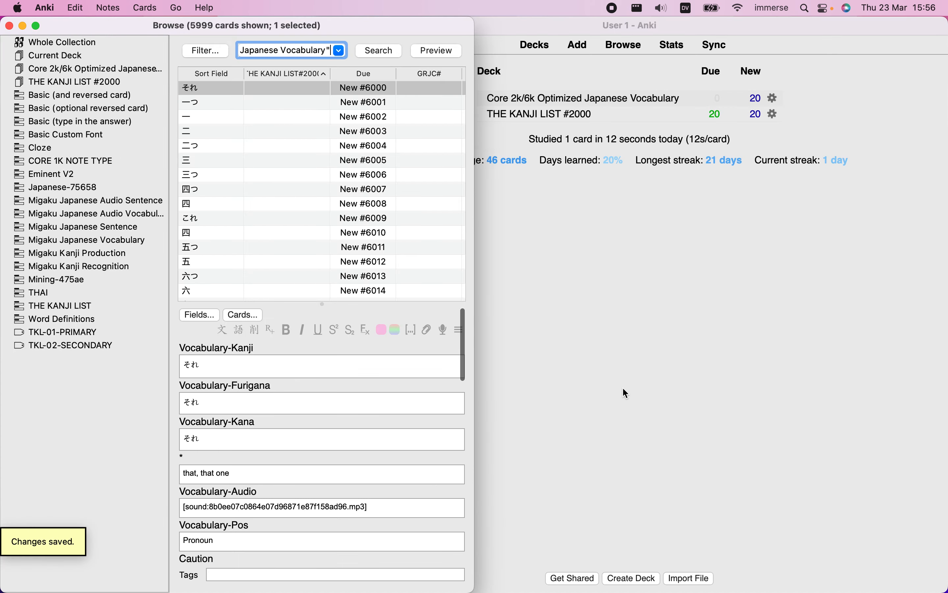
Close the card browser and the collection.media Finder window, and enlarge Anki's main window to fill the screen
click(9, 27)
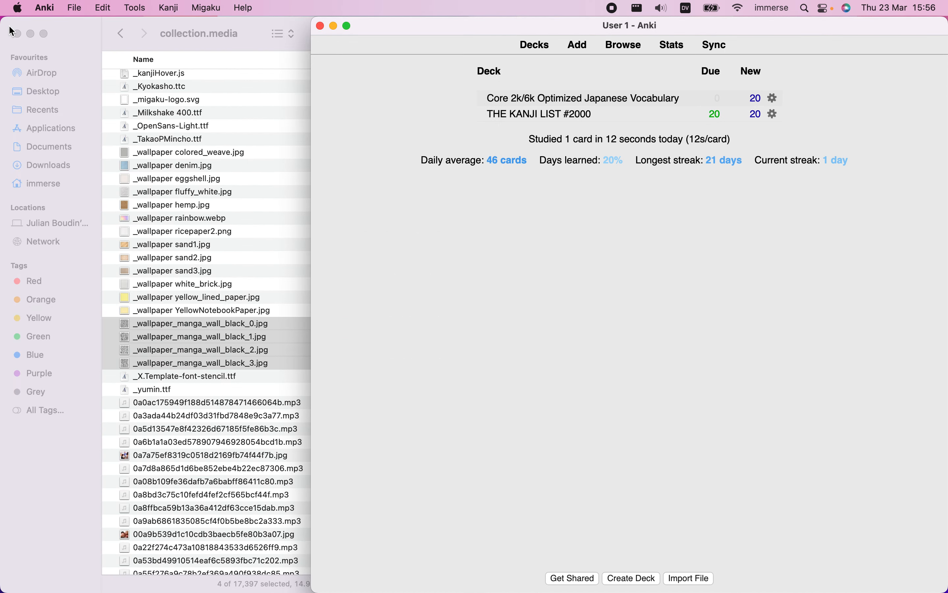
click(17, 34)
double_click(447, 24)
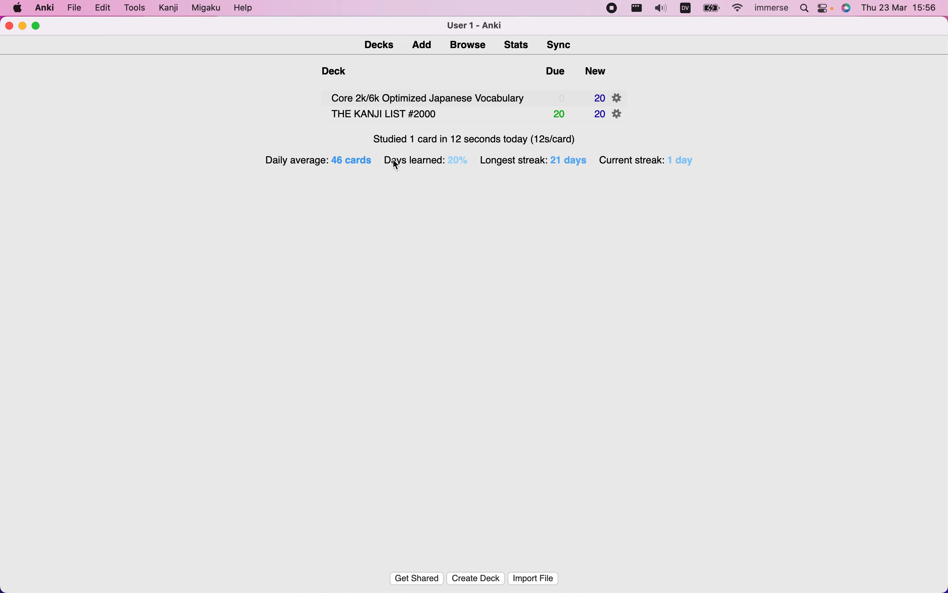
Start studying the Core 2k/6k Optimized Japanese Vocabulary deck, reveal the first card's answer and play its sentence audio
click(461, 103)
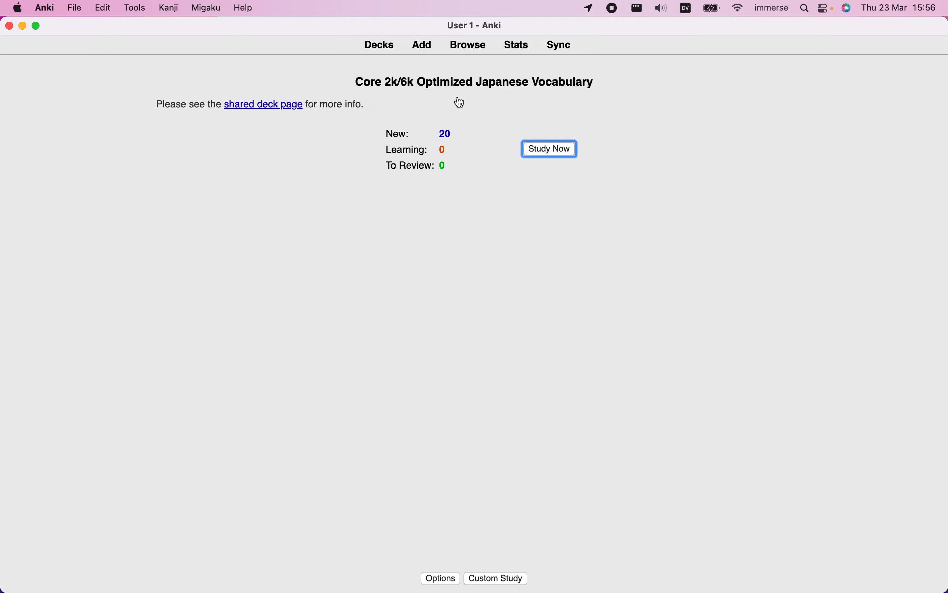
click(572, 149)
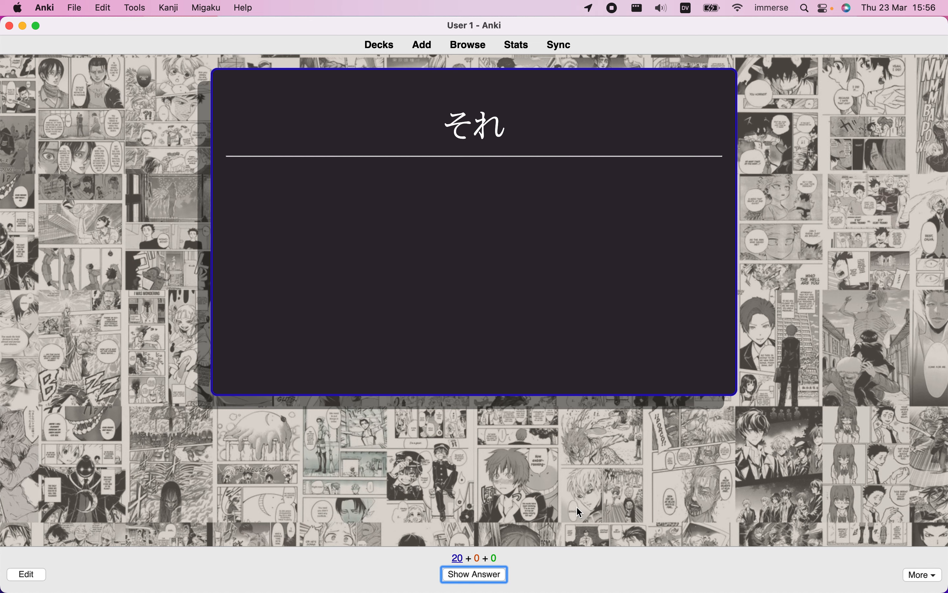
click(502, 578)
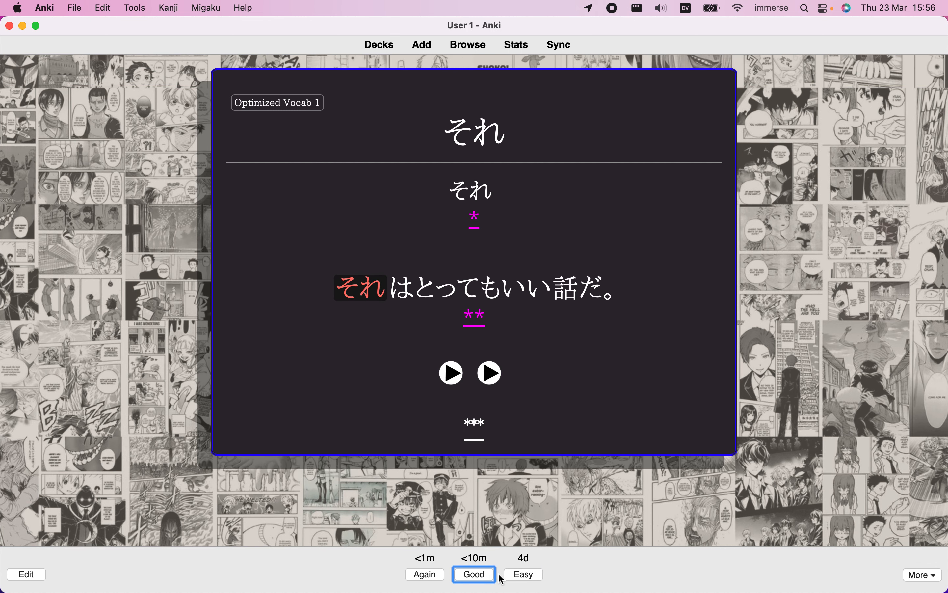
click(495, 377)
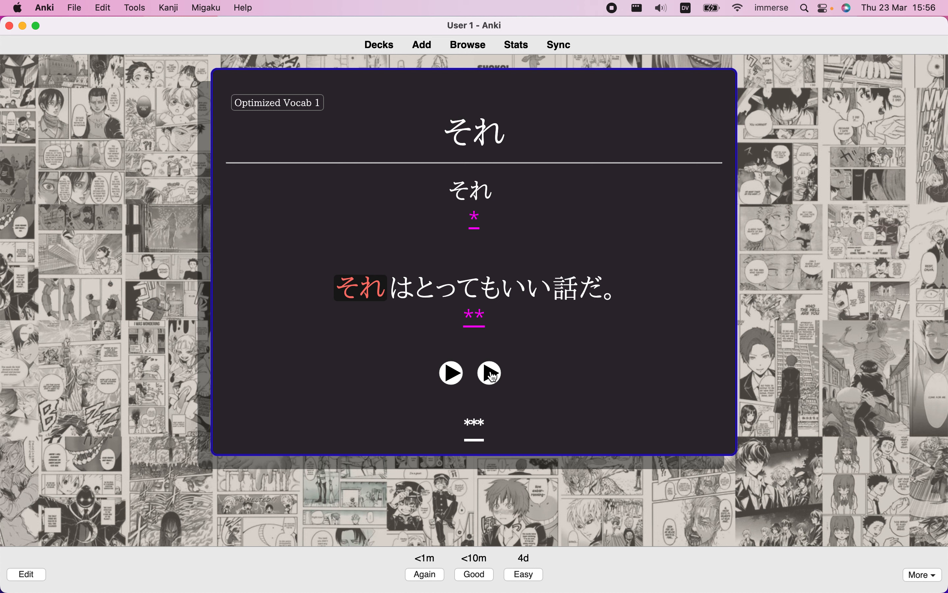
Switch the macOS keyboard input source to British and display the Keyboard Viewer over the card
click(775, 8)
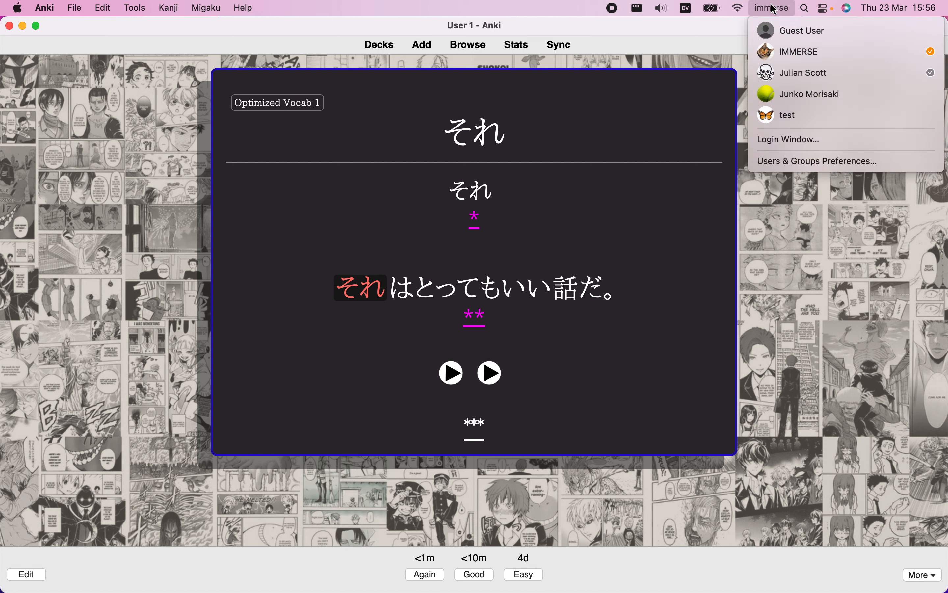
click(687, 8)
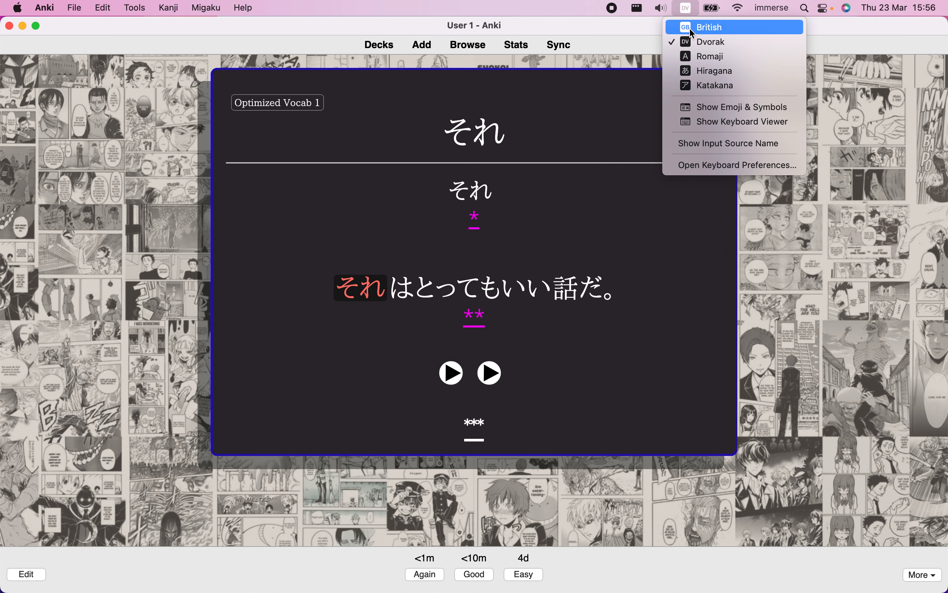
click(711, 33)
click(690, 11)
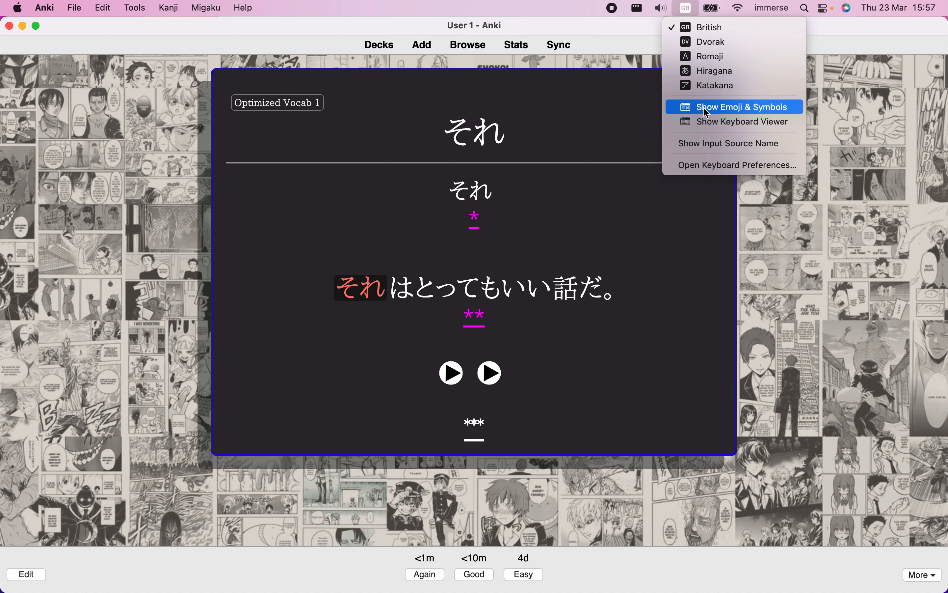
click(716, 122)
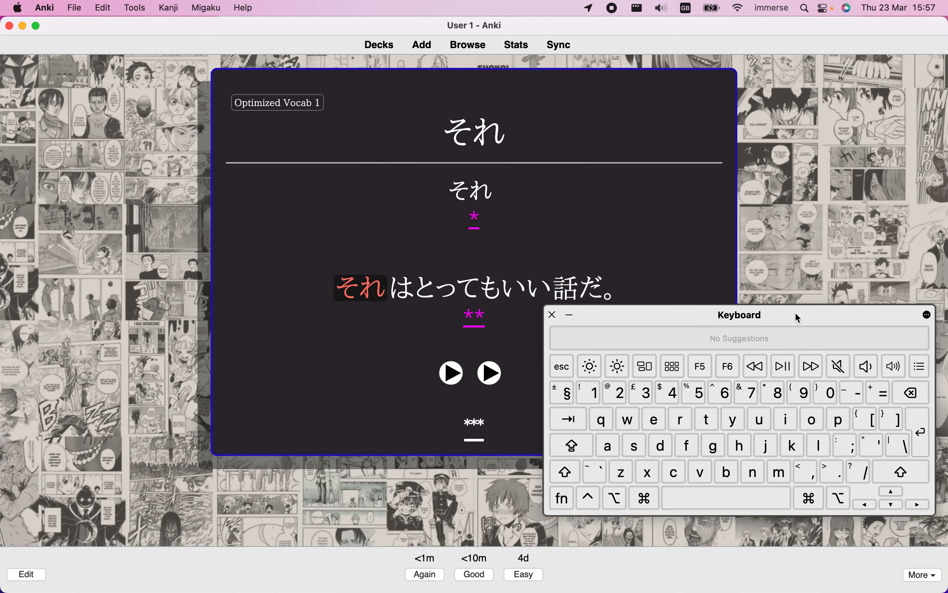
drag(795, 313, 776, 334)
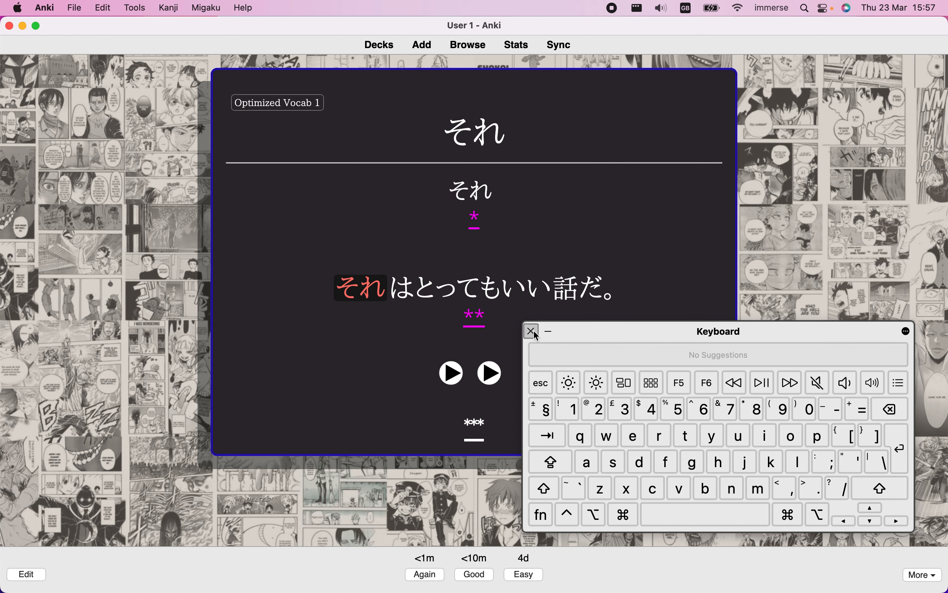
Point out the right square bracket in the Keyboard Viewer, close the viewer and reset the card's audio speed to 1.0
click(870, 439)
click(870, 439)
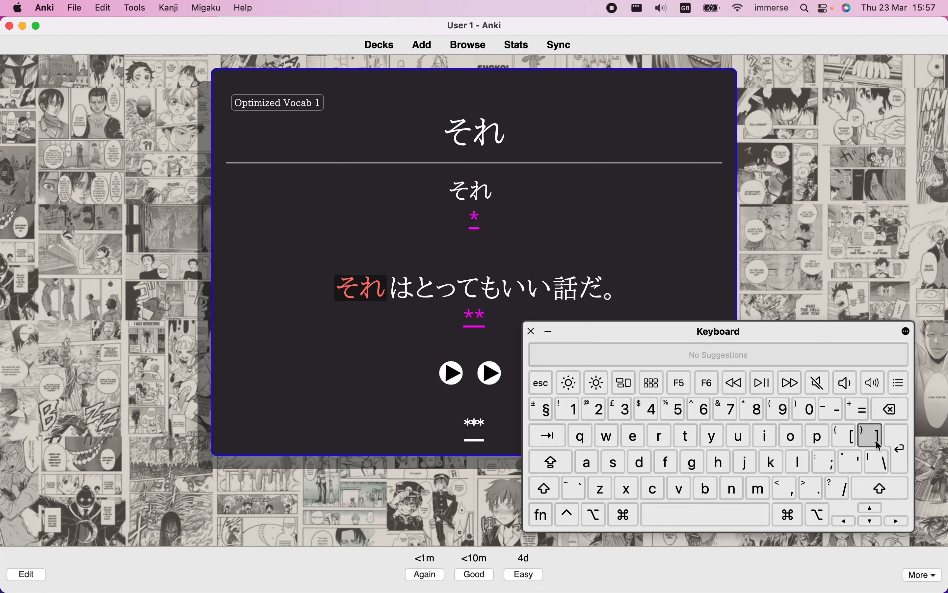
click(532, 332)
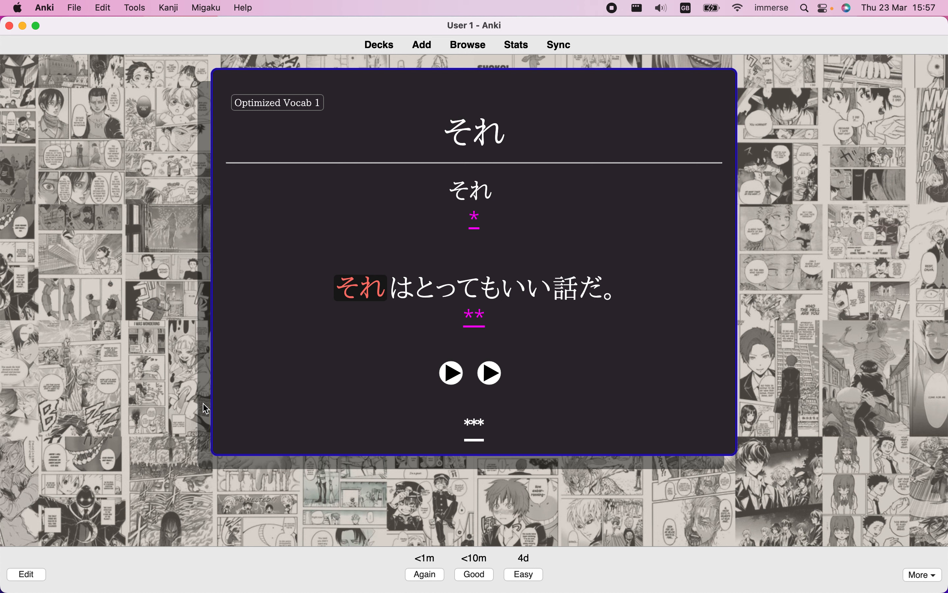
key(BackSpace)
key(BackSpace)
click(688, 7)
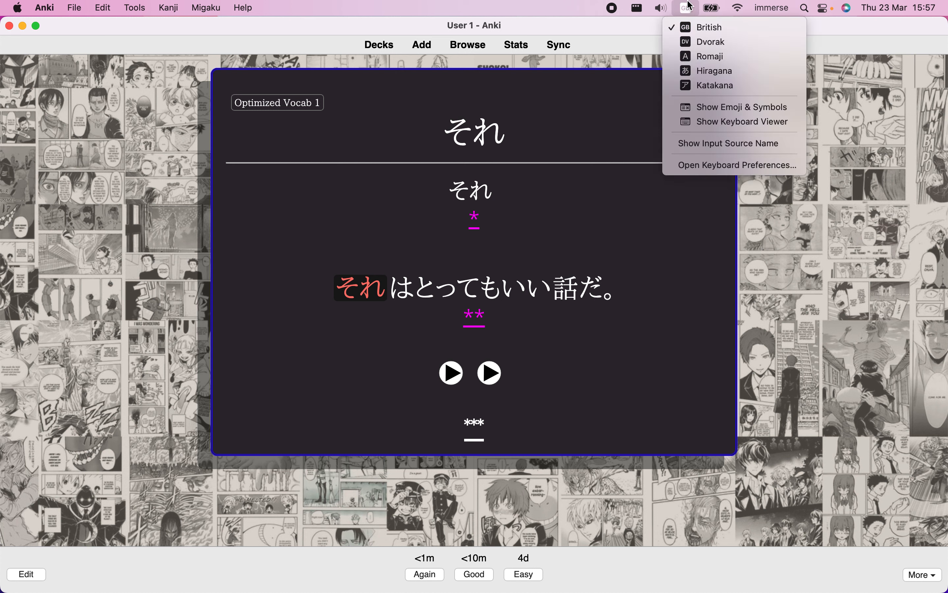
click(690, 5)
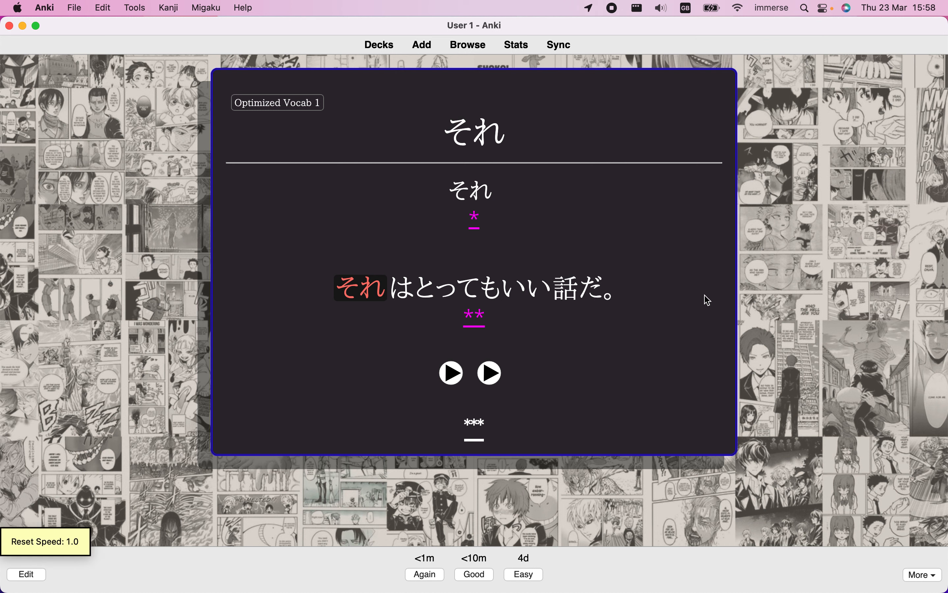
Try speeding up the card's audio to 1.1 and beyond, and slow it down well below normal speed
key(bracketright)
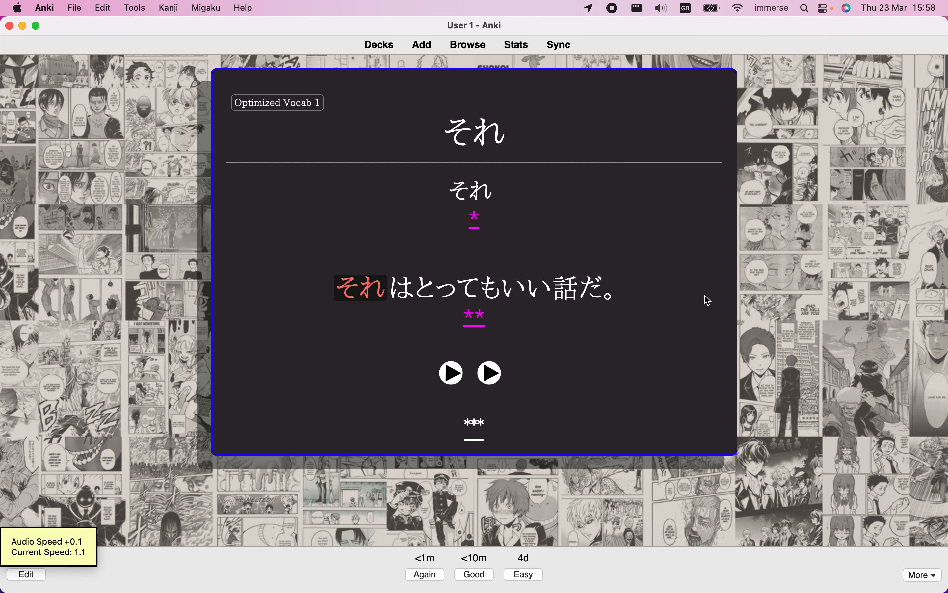
key(bracketright)
key(bracketleft)
key(bracketleft)
key(bracketleft)
key(bracketleft)
key(bracketleft)
key(bracketleft)
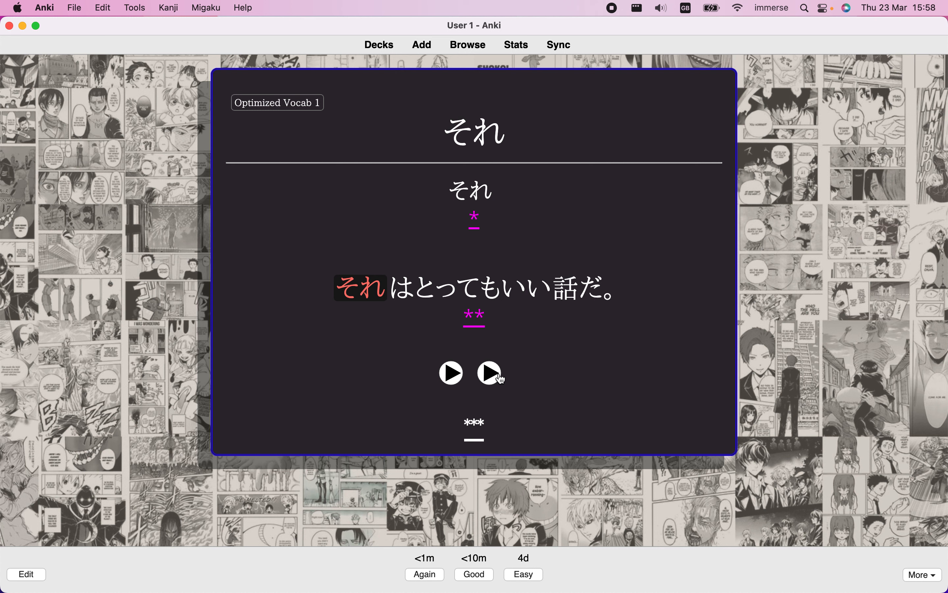
Raise the card's audio speed repeatedly in 0.1 increments and reset it to normal
key(bracketright)
key(bracketright)
key(bracketright)
key(bracketright)
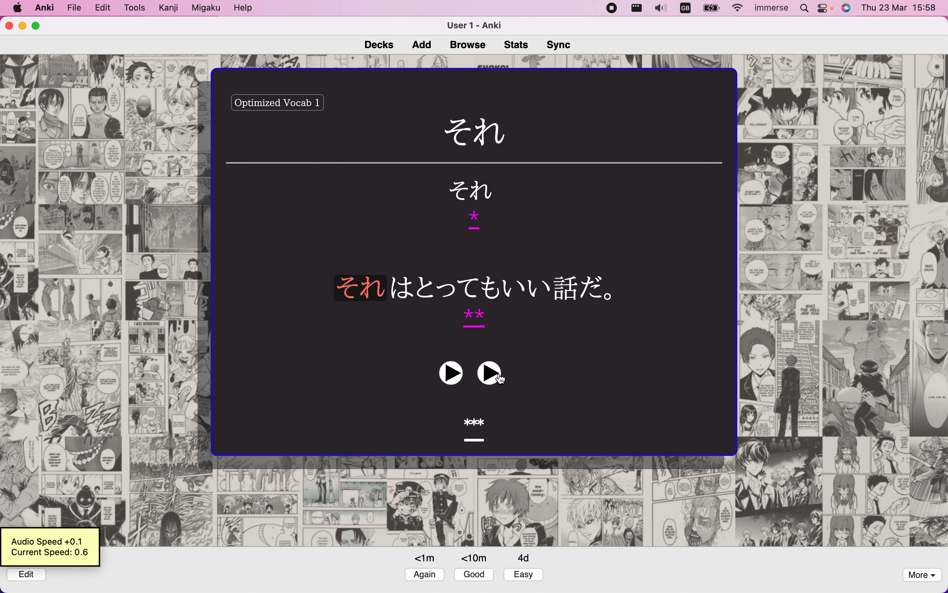
key(bracketright)
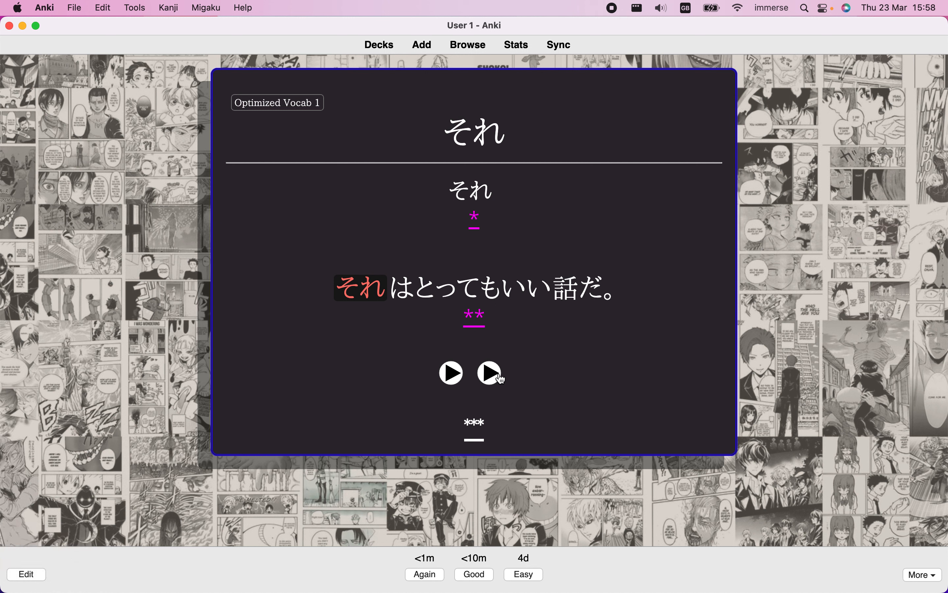
key(bracketright)
key(bracketright)
key(bracketright)
key(bracketright)
key(bracketright)
key(bracketright)
key(bracketright)
key(bracketright)
key(bracketright)
key(bracketright)
key(BackSpace)
Switch the input source to Dvorak, checking its key layout in the Keyboard Viewer before closing the viewer
click(687, 8)
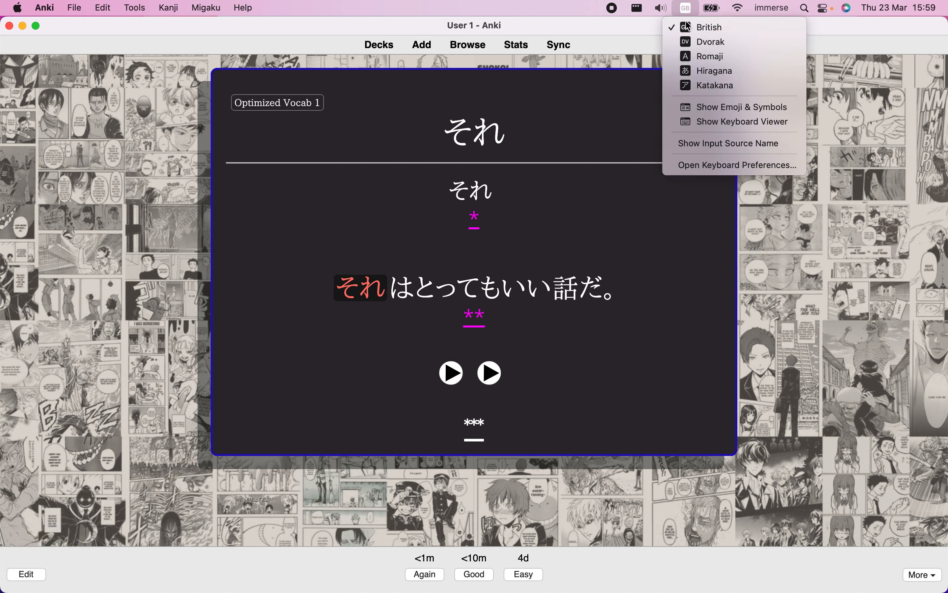
click(705, 125)
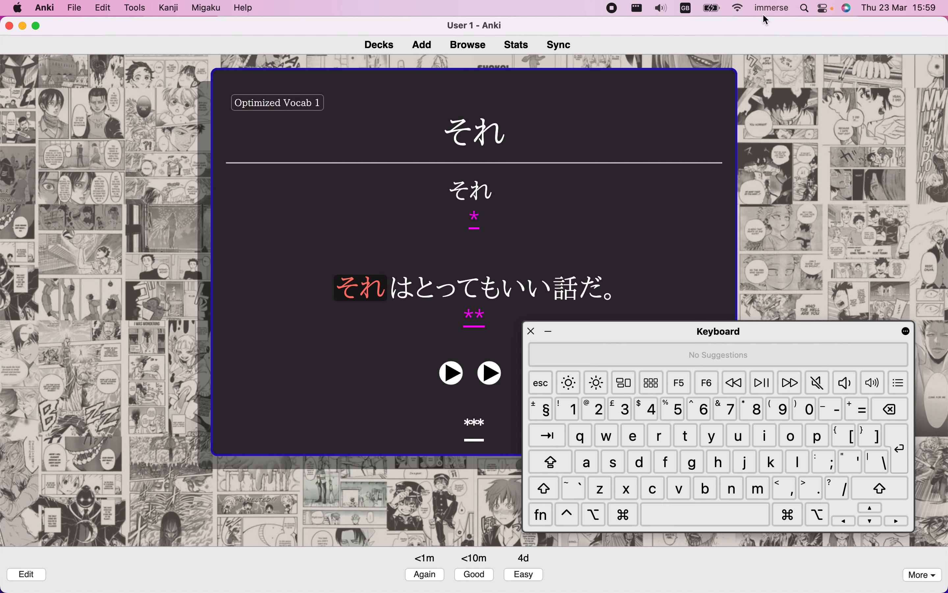
click(689, 8)
click(700, 41)
click(884, 465)
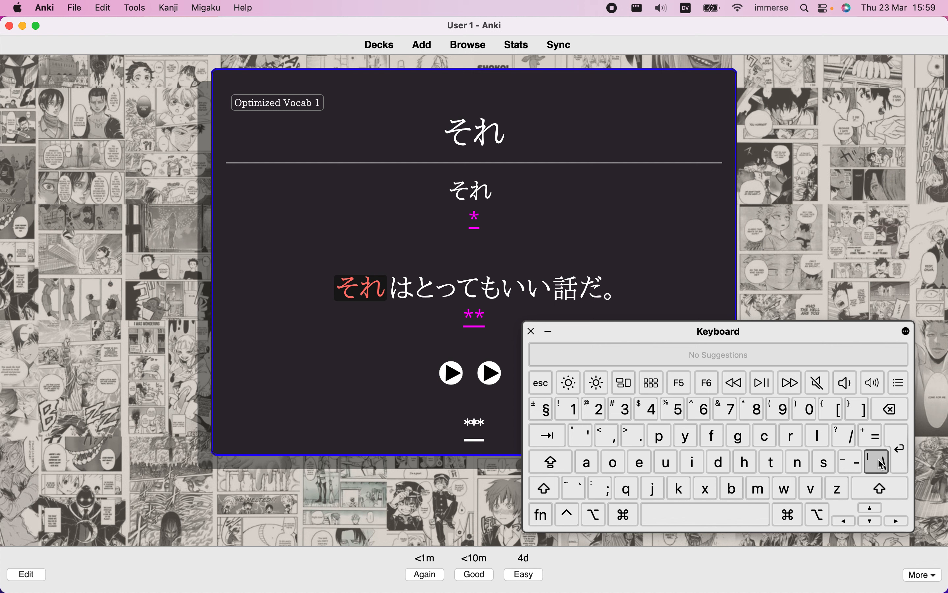
click(884, 466)
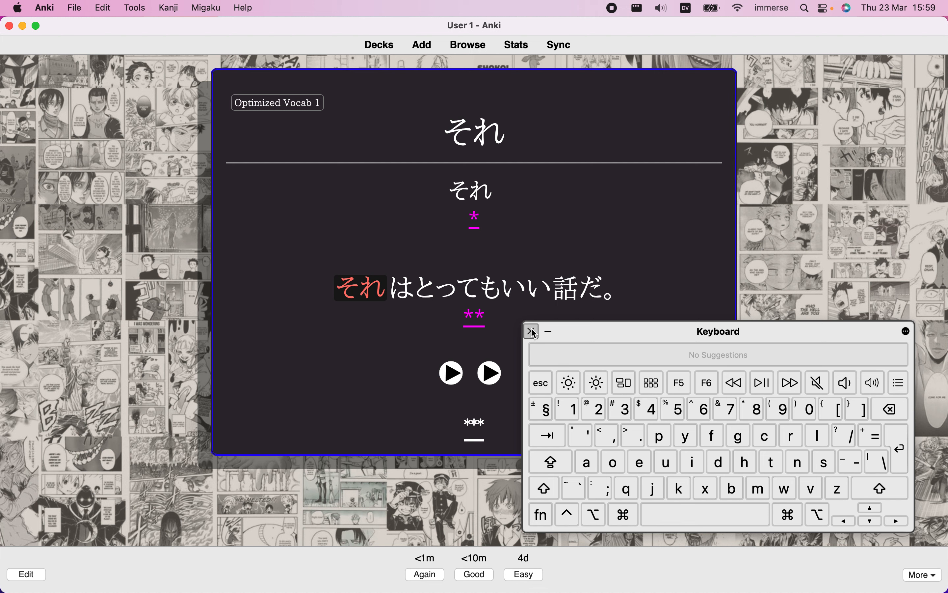
drag(585, 334, 576, 315)
click(523, 311)
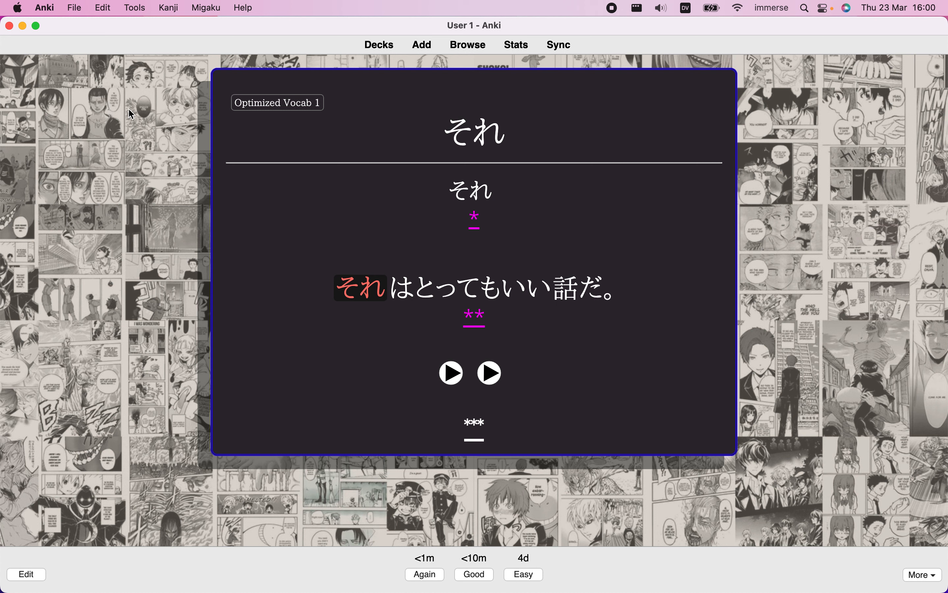
drag(131, 113, 129, 387)
click(128, 387)
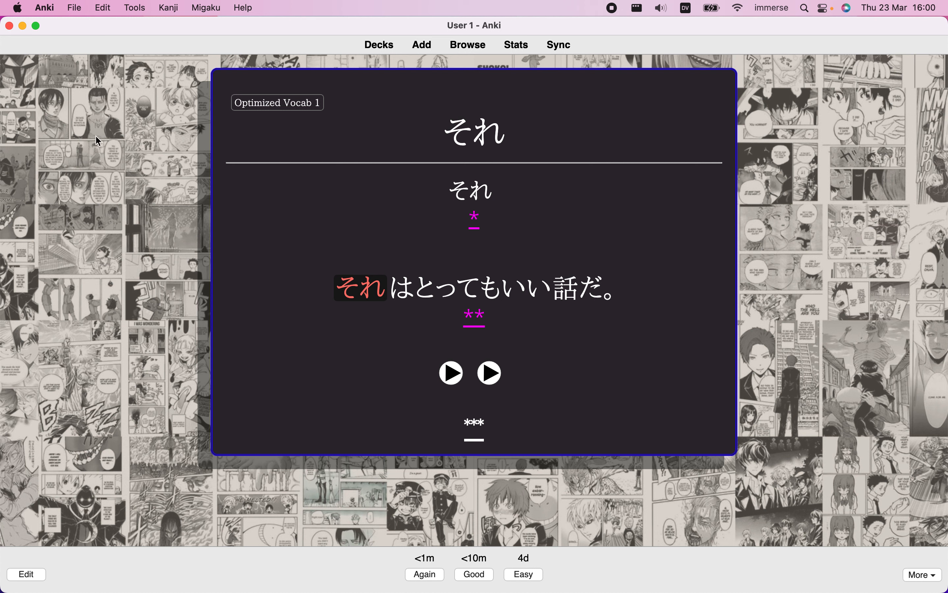